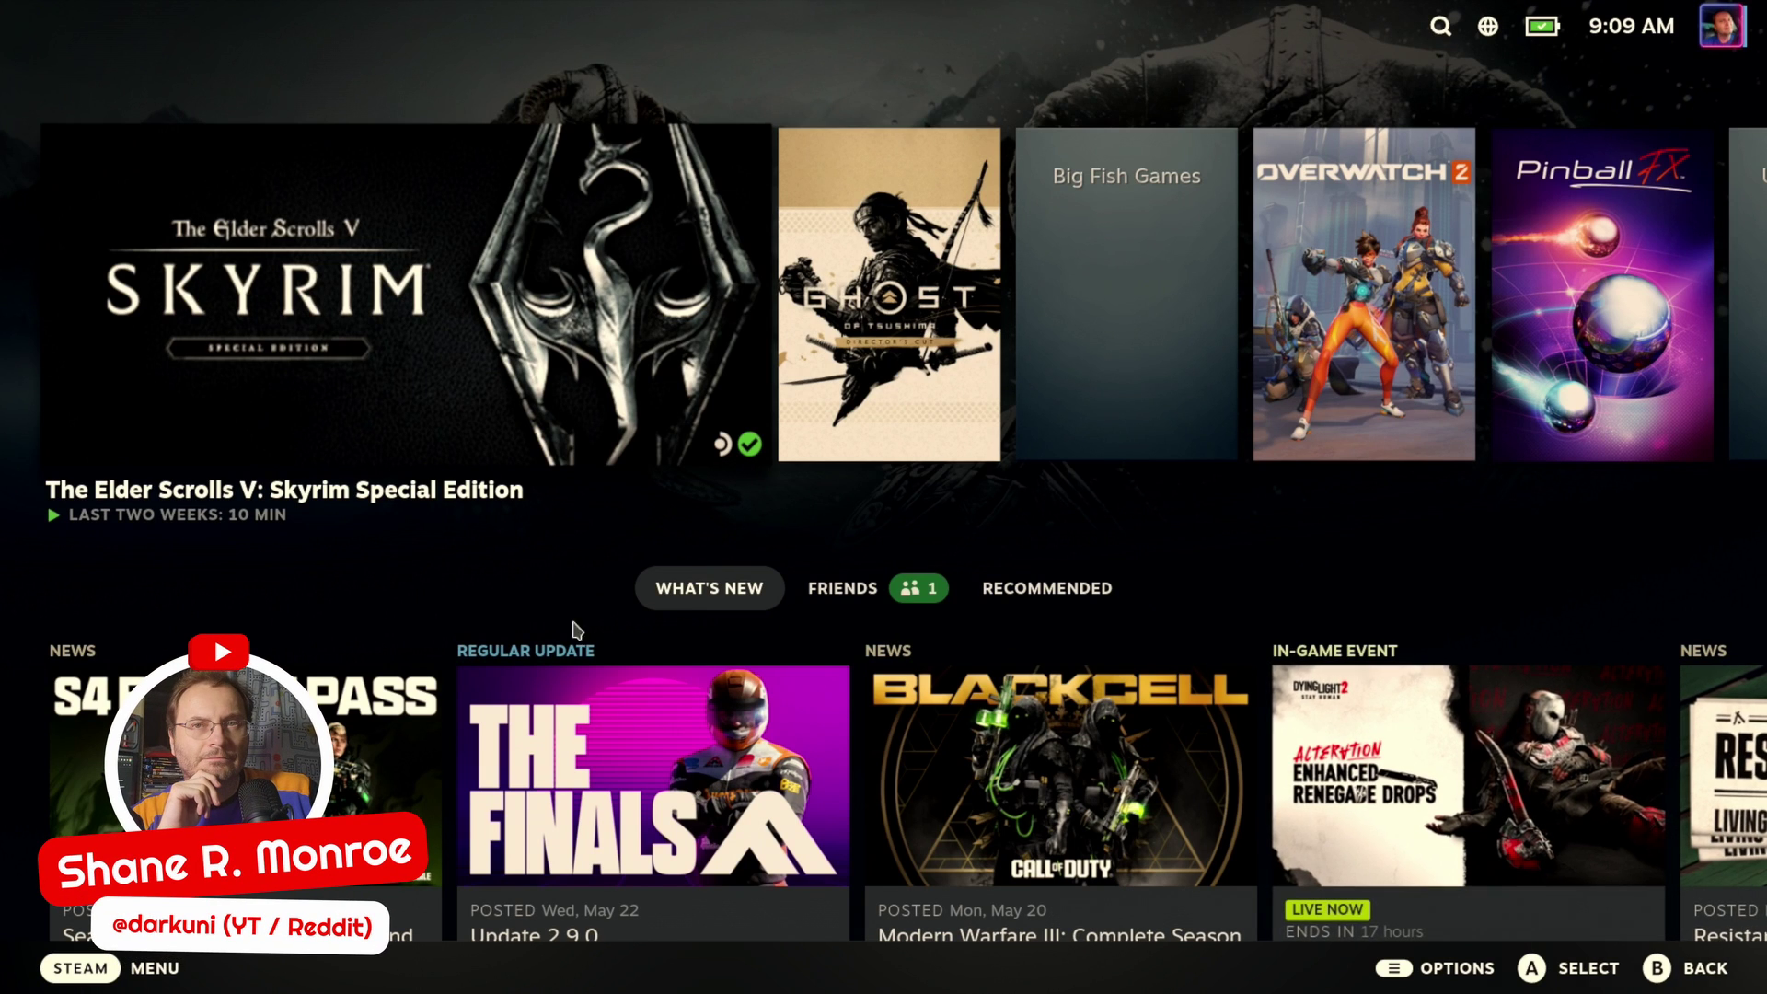
Switch the Steam Deck from Gaming Mode to the desktop.
{"action": "left_click", "coordinate": [56, 974]}
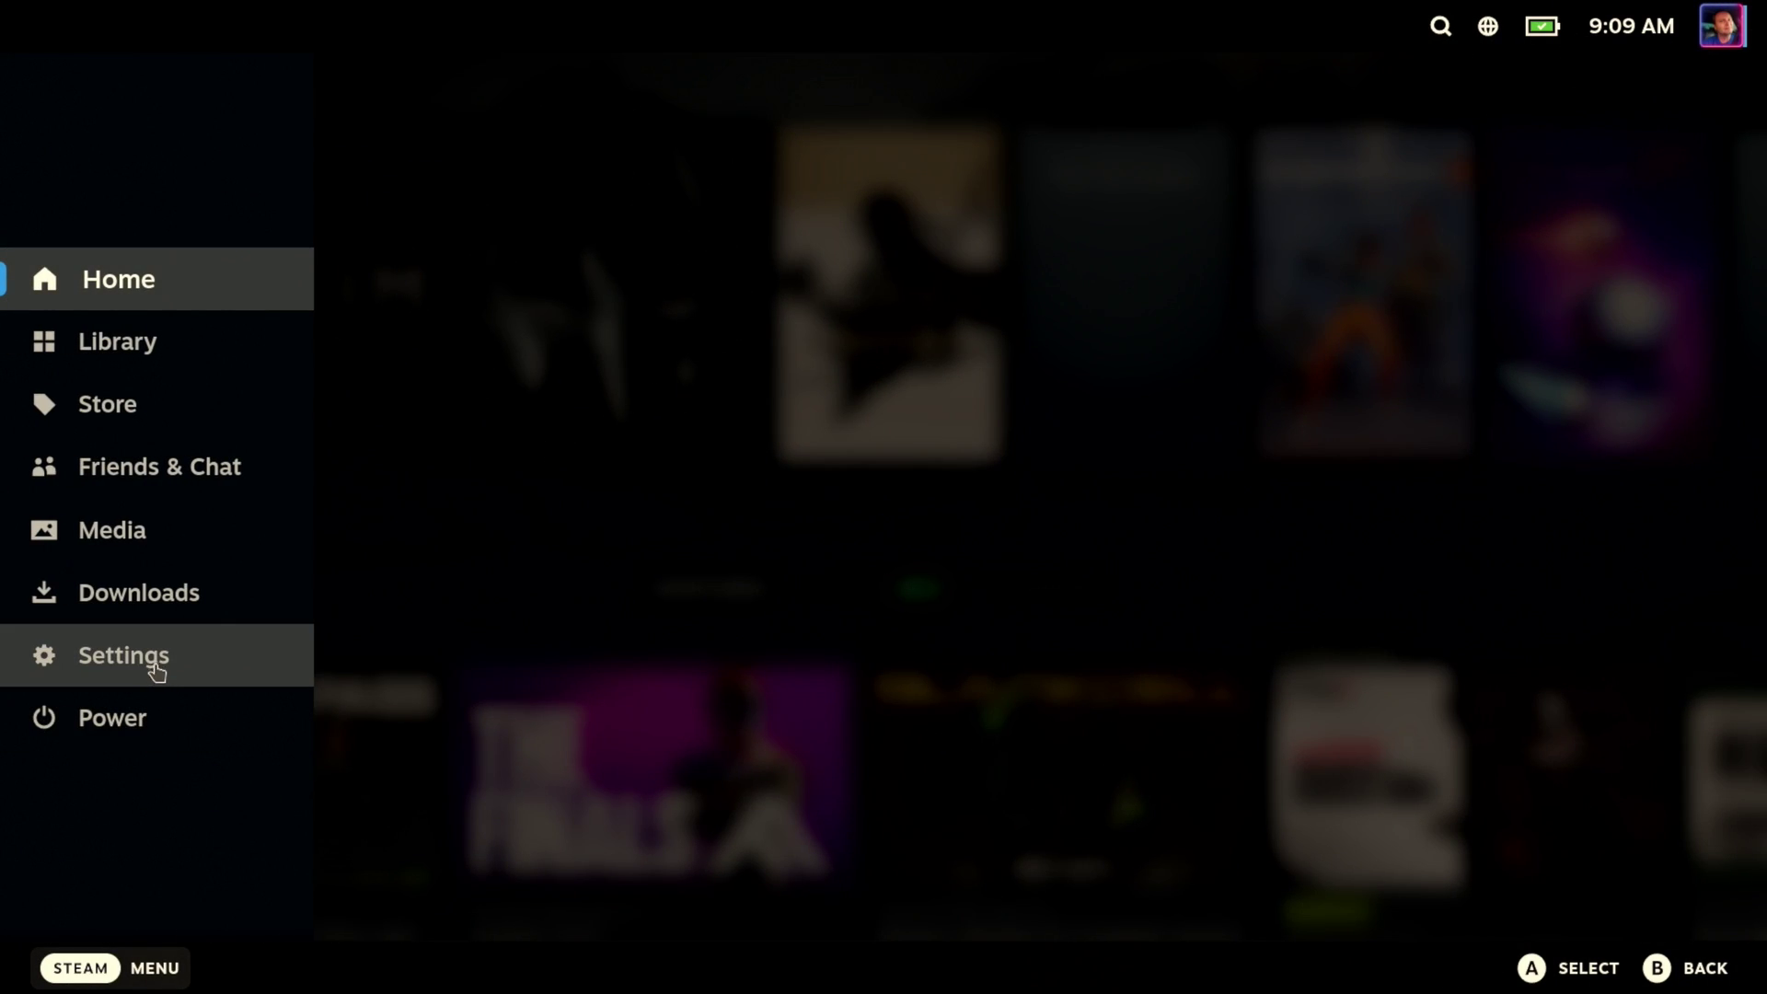
{"action": "left_click", "coordinate": [138, 718]}
{"action": "left_click", "coordinate": [844, 613]}
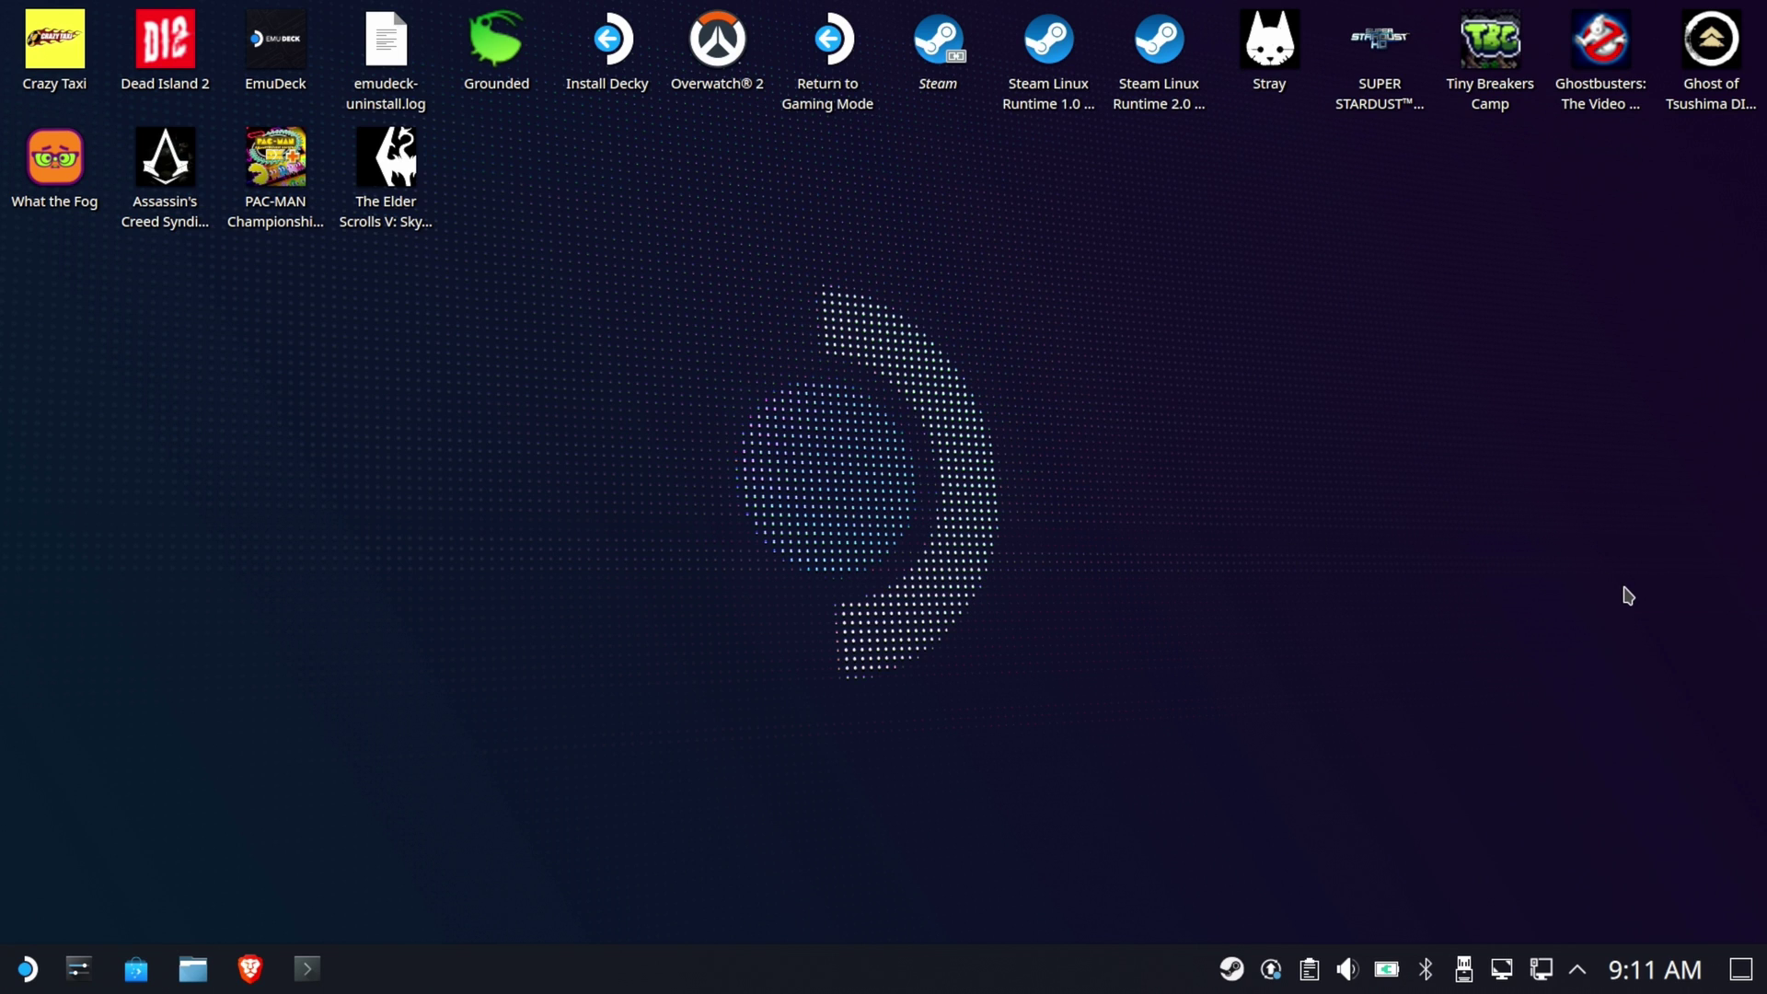
Open the Dolphin file manager full screen and go to the Hyper Neo Geo Roms folder in Downloads.
{"action": "left_click", "coordinate": [194, 969]}
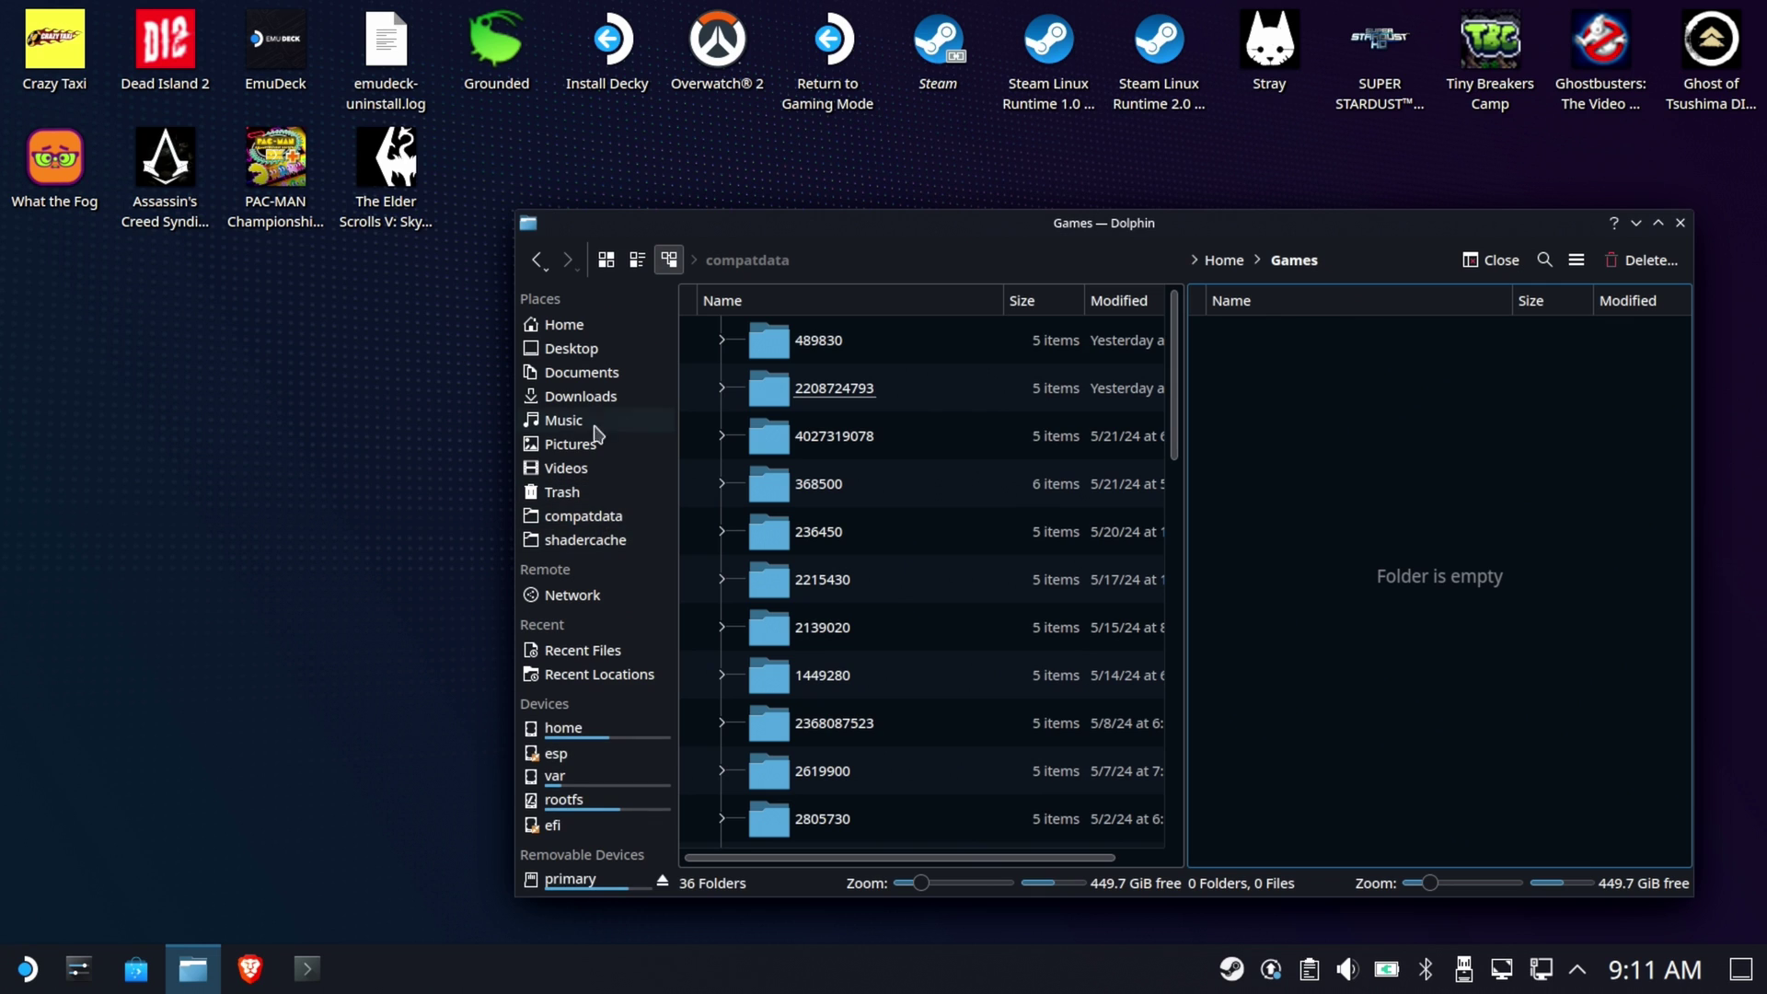
{"action": "double_click", "coordinate": [739, 228]}
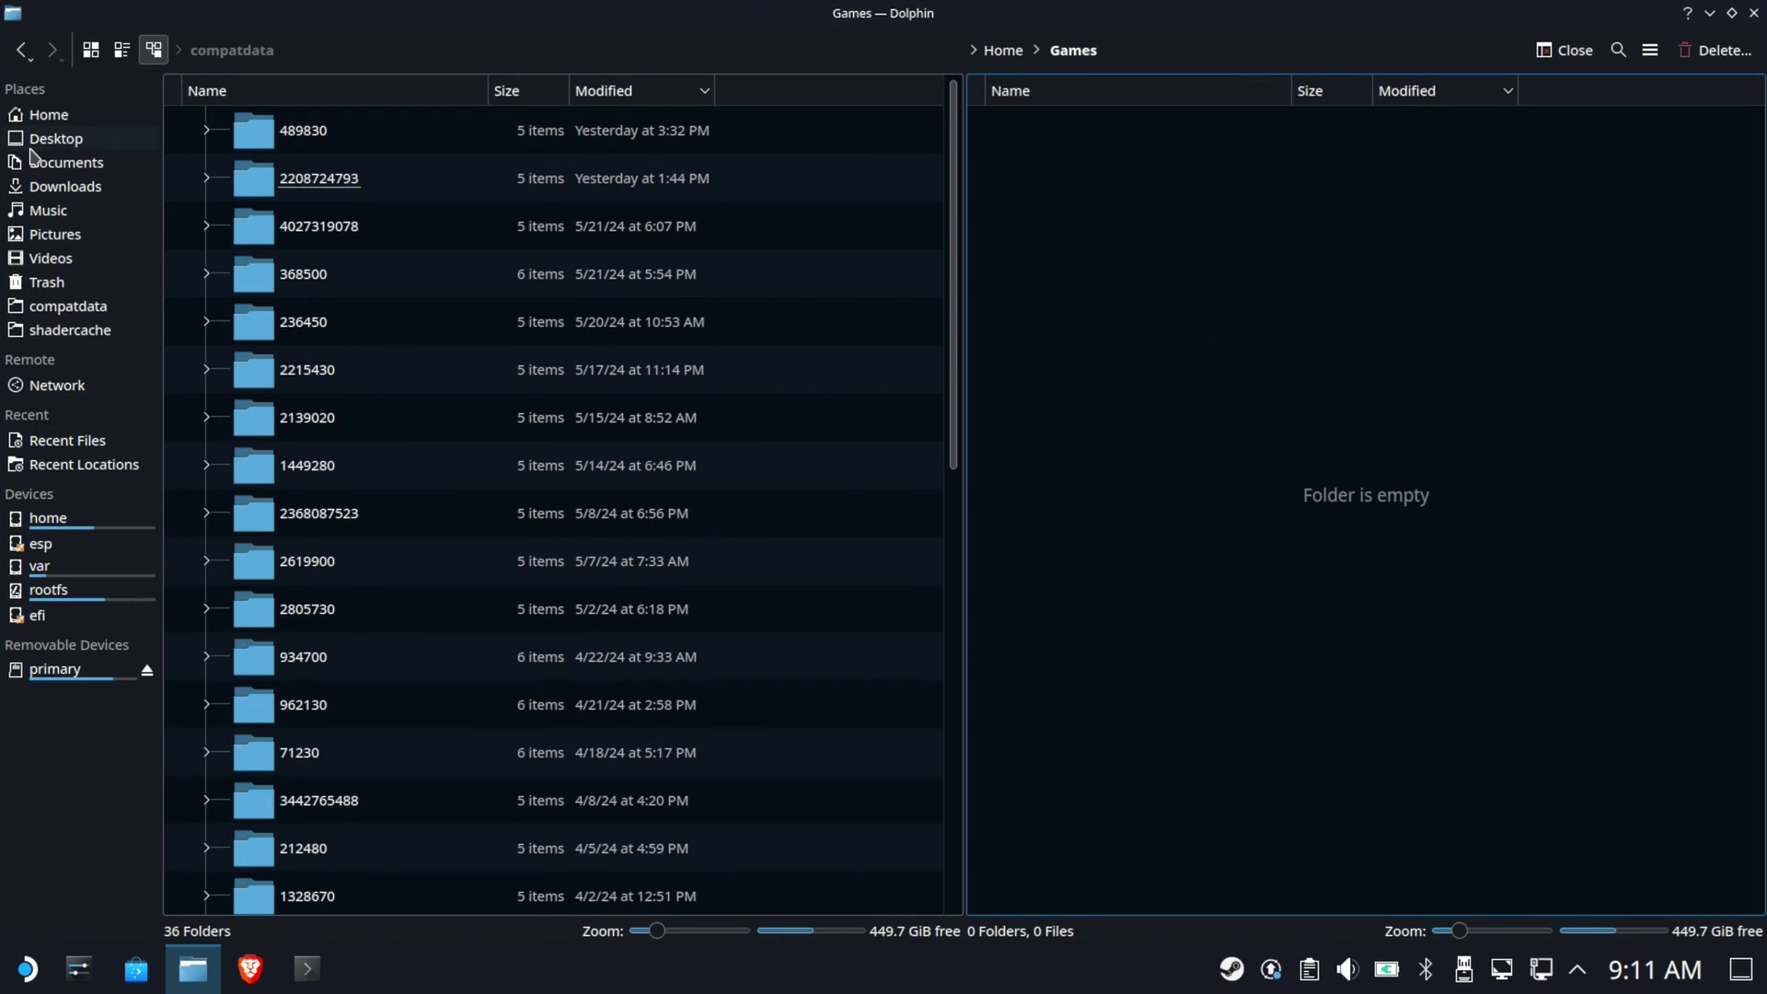
{"action": "left_click", "coordinate": [56, 184]}
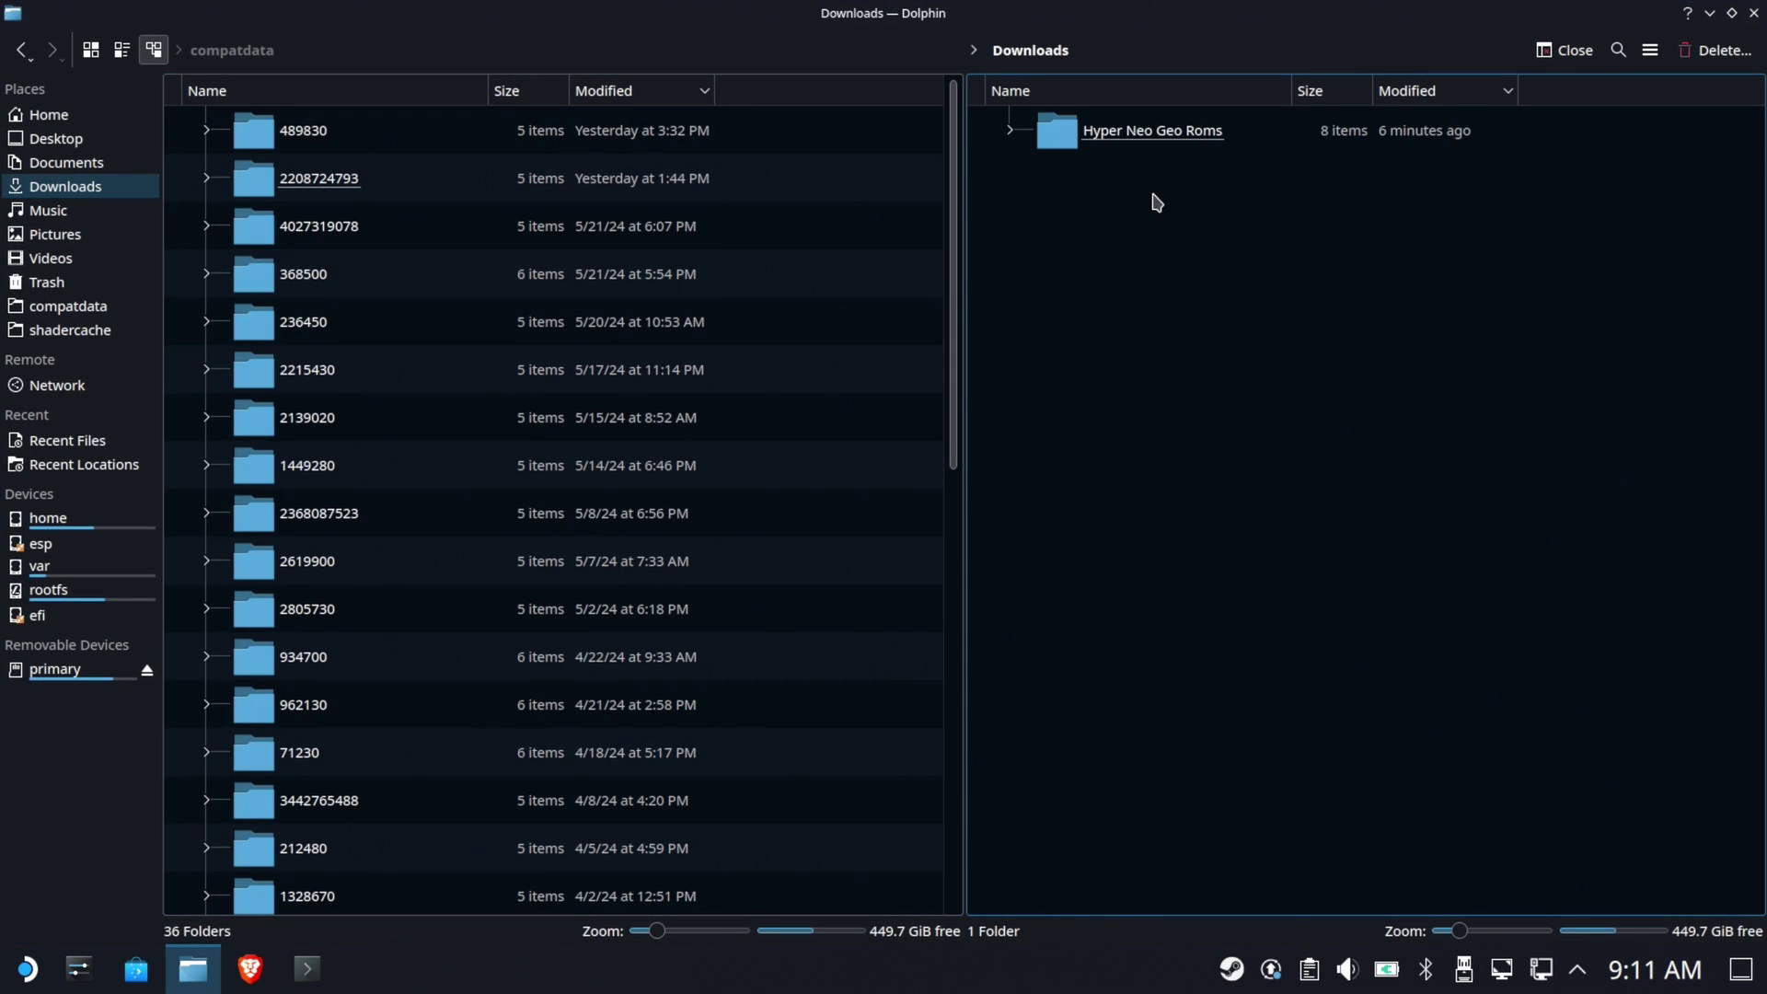
{"action": "left_click", "coordinate": [1184, 134]}
{"action": "double_click", "coordinate": [1117, 134]}
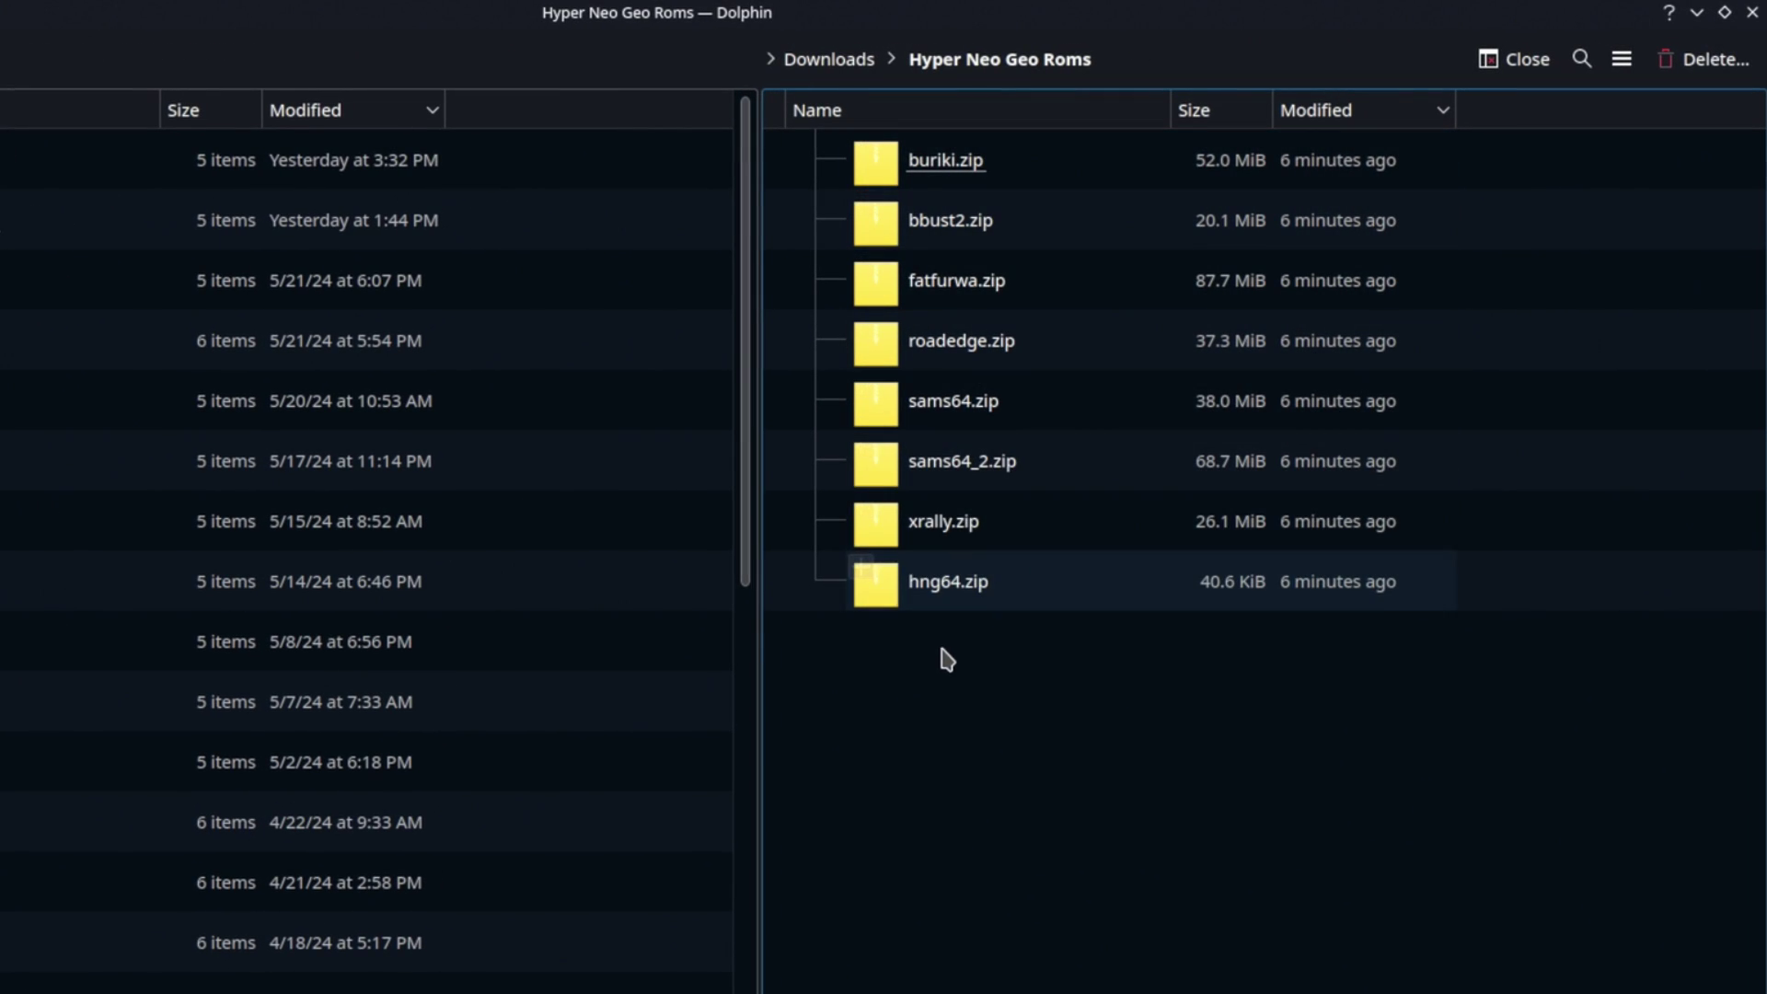
Review the game ROM archives in the Hyper Neo Geo Roms folder, from xrally.zip up to buriki.zip and fatfurwa.zip.
{"action": "left_click", "coordinate": [934, 521]}
{"action": "left_click", "coordinate": [971, 462]}
{"action": "left_click", "coordinate": [976, 401]}
{"action": "left_click", "coordinate": [974, 342]}
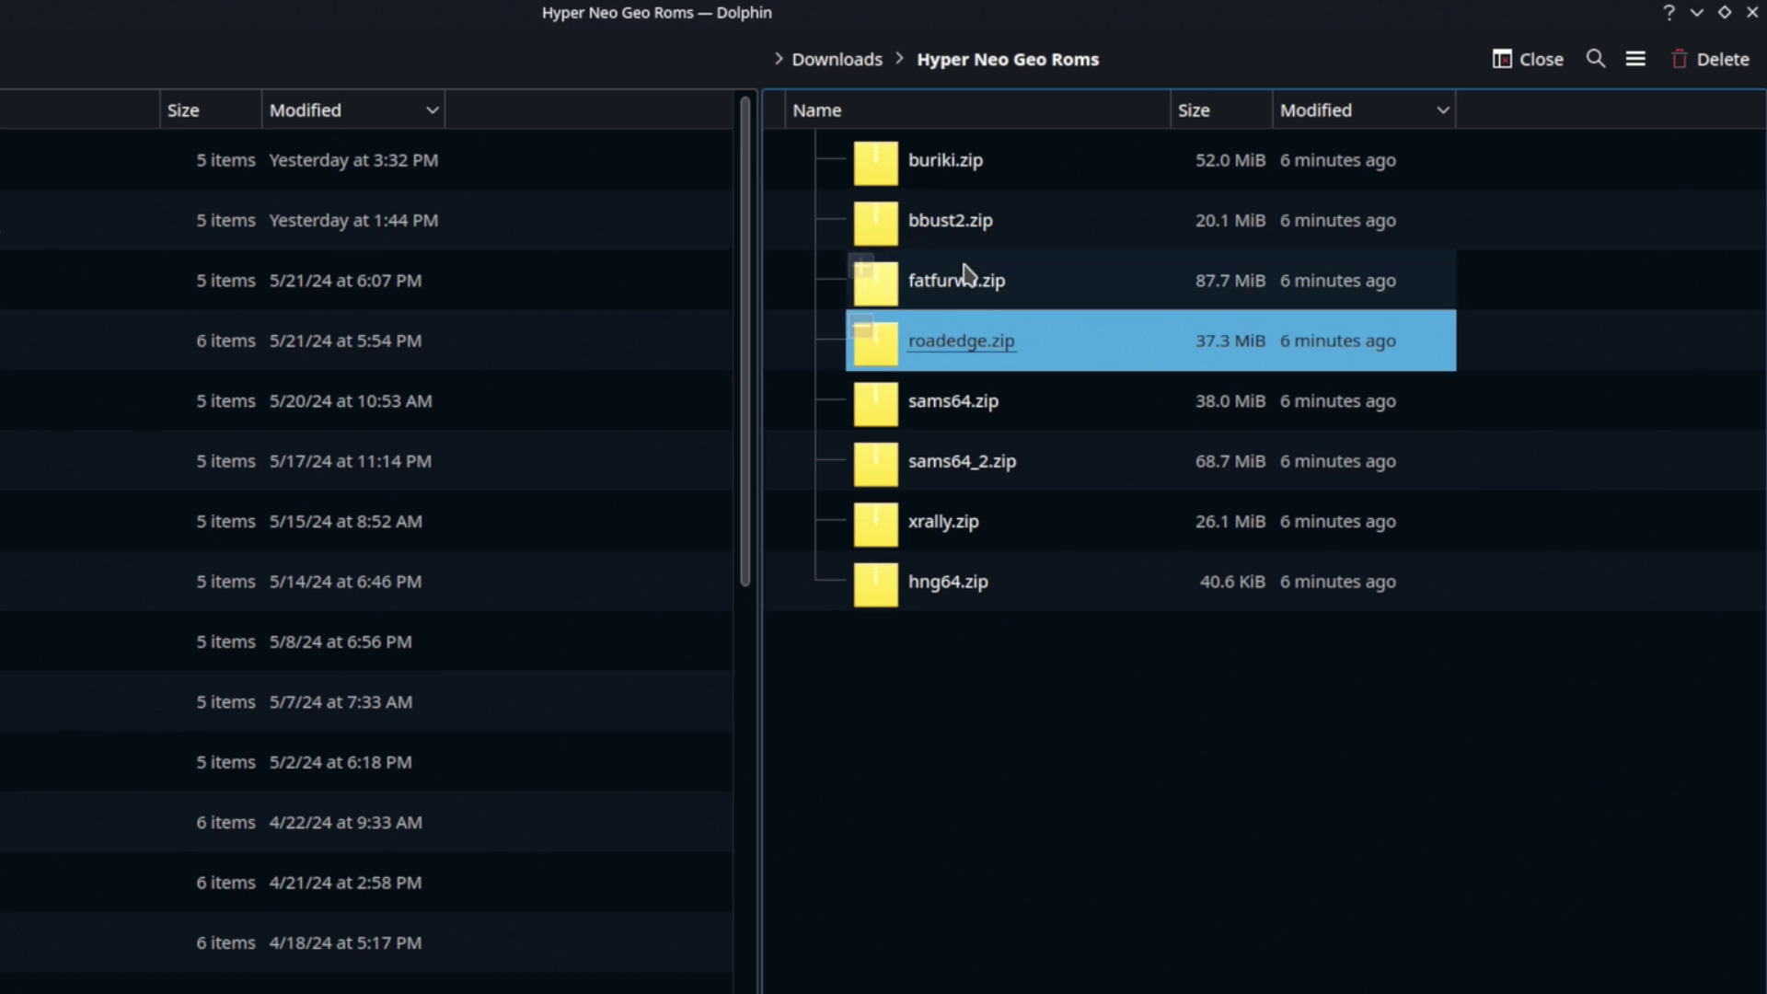
{"action": "left_click", "coordinate": [953, 214]}
{"action": "left_click", "coordinate": [935, 162]}
{"action": "left_click", "coordinate": [920, 281]}
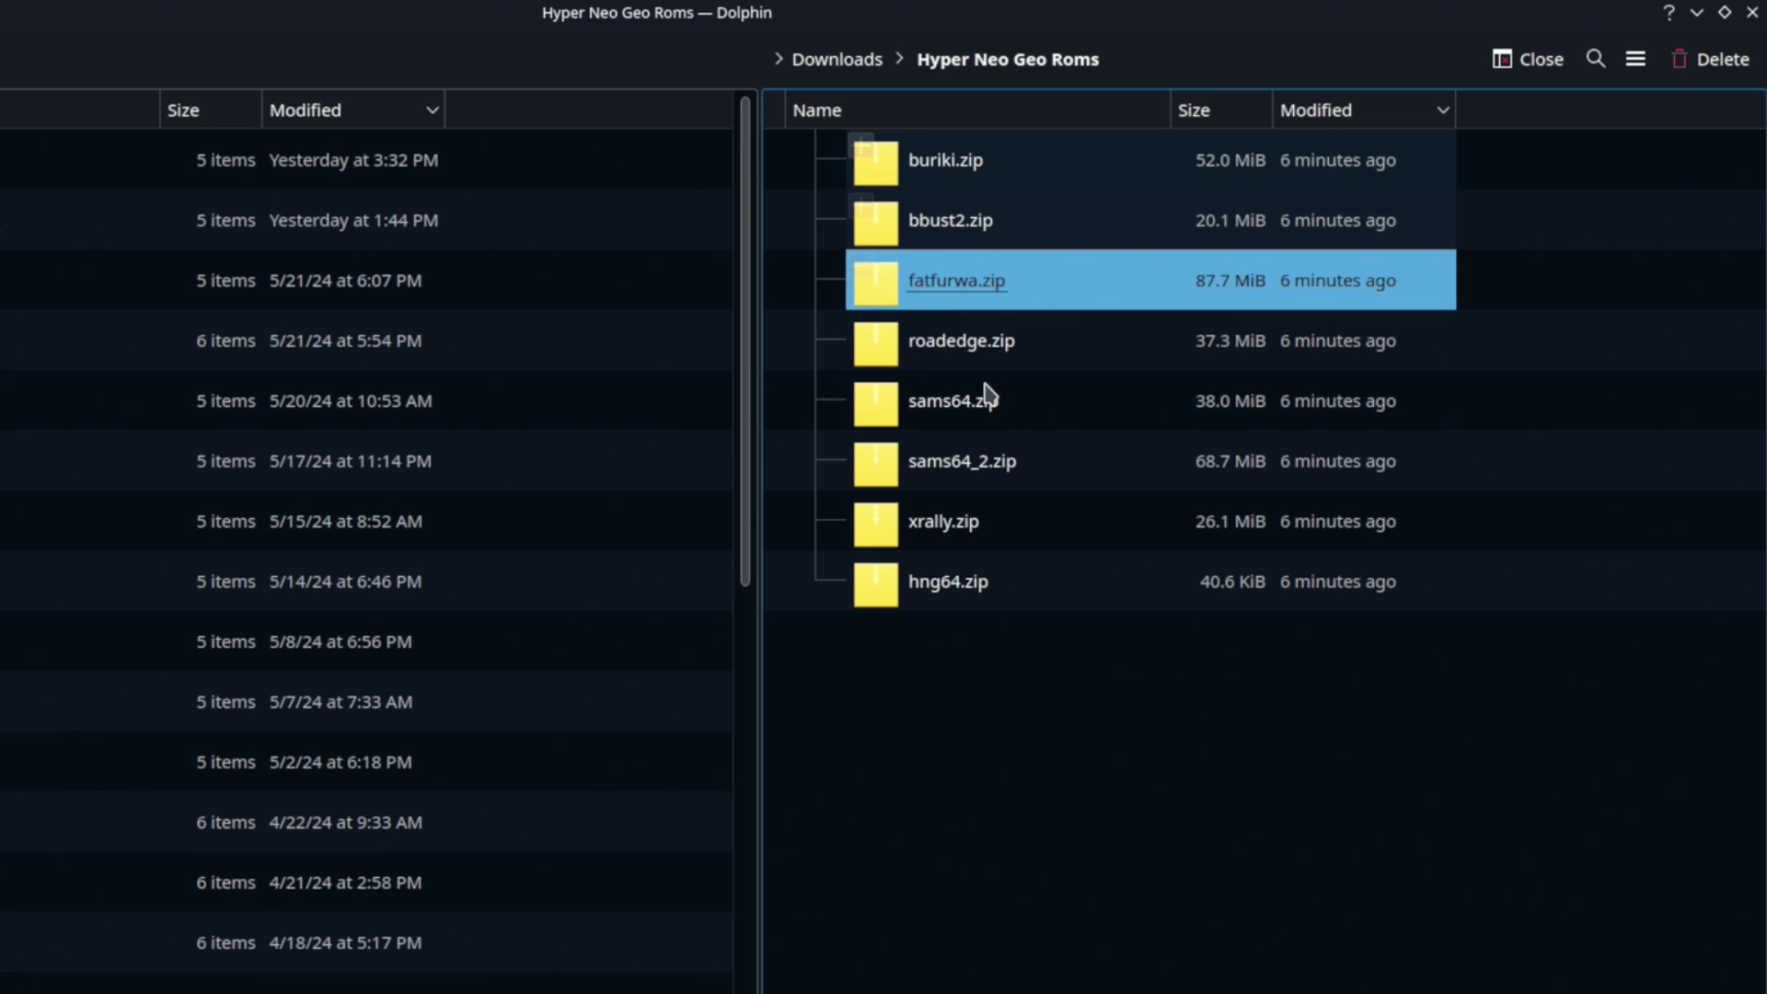
Inspect hng64.zip for the files lvs-igx-br9020f.u3, lvs-ioj-br9020f.u2 and lvs-jam-br9020f.u3, and close the archive.
{"action": "left_click", "coordinate": [948, 578]}
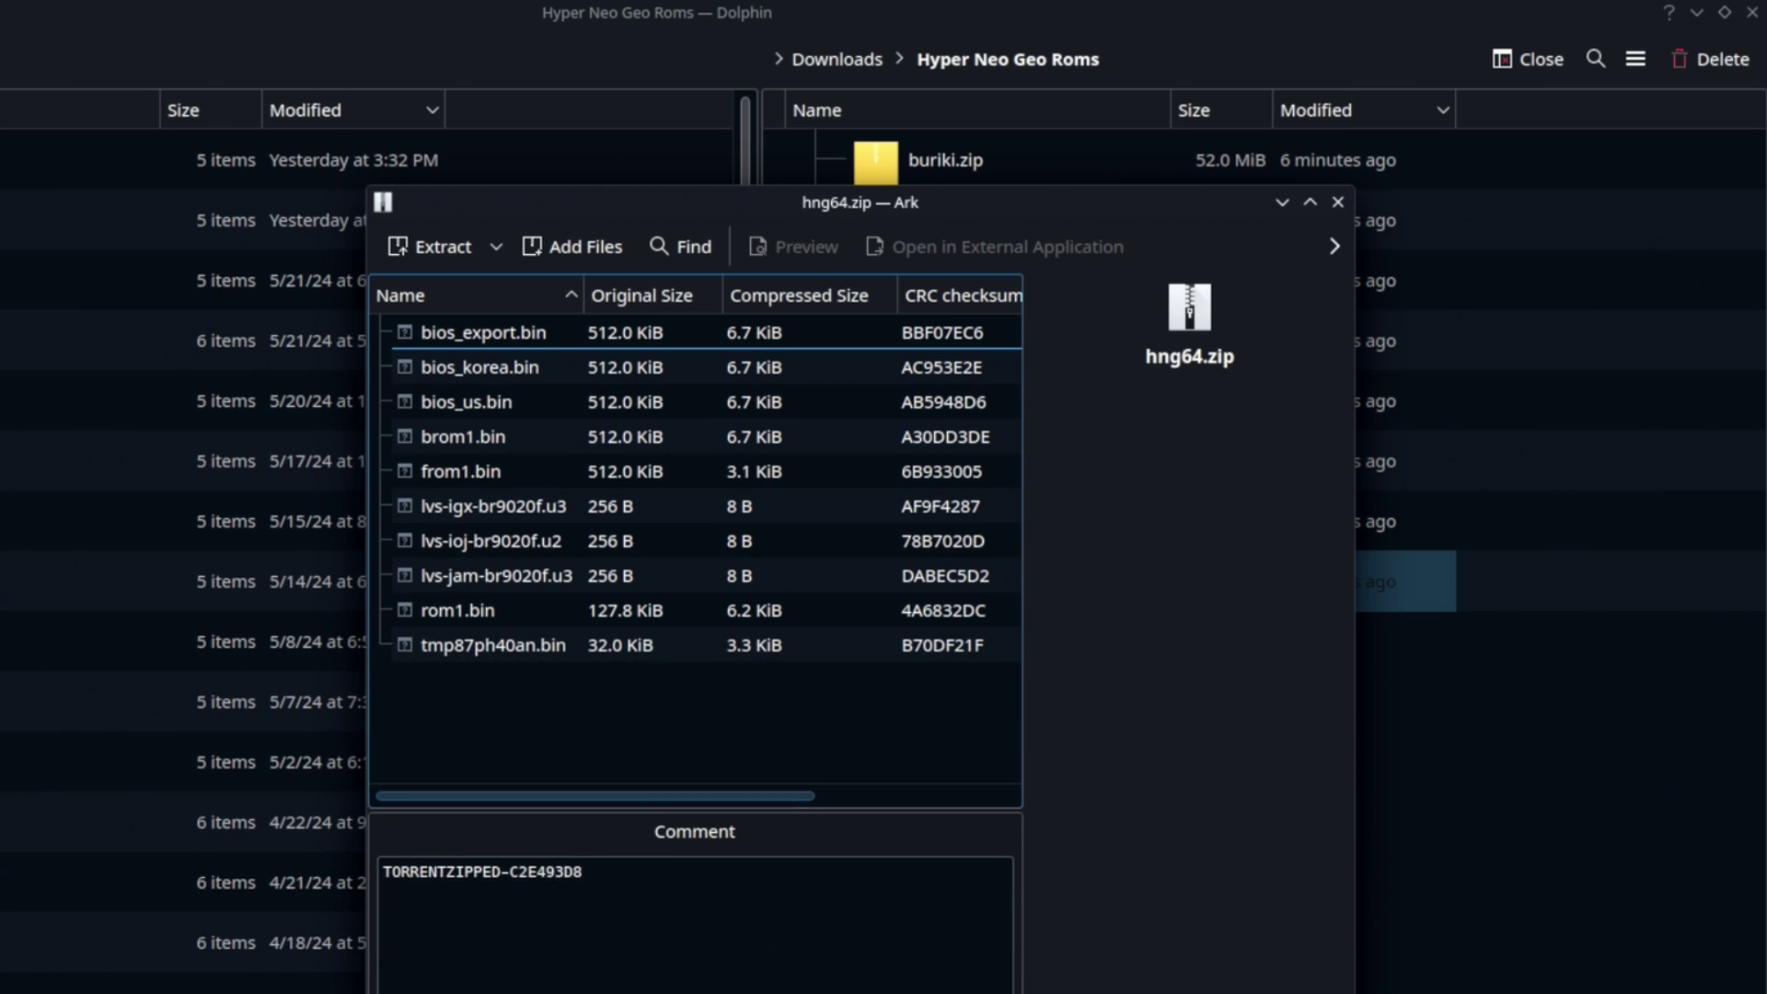
{"action": "left_click", "coordinate": [482, 508]}
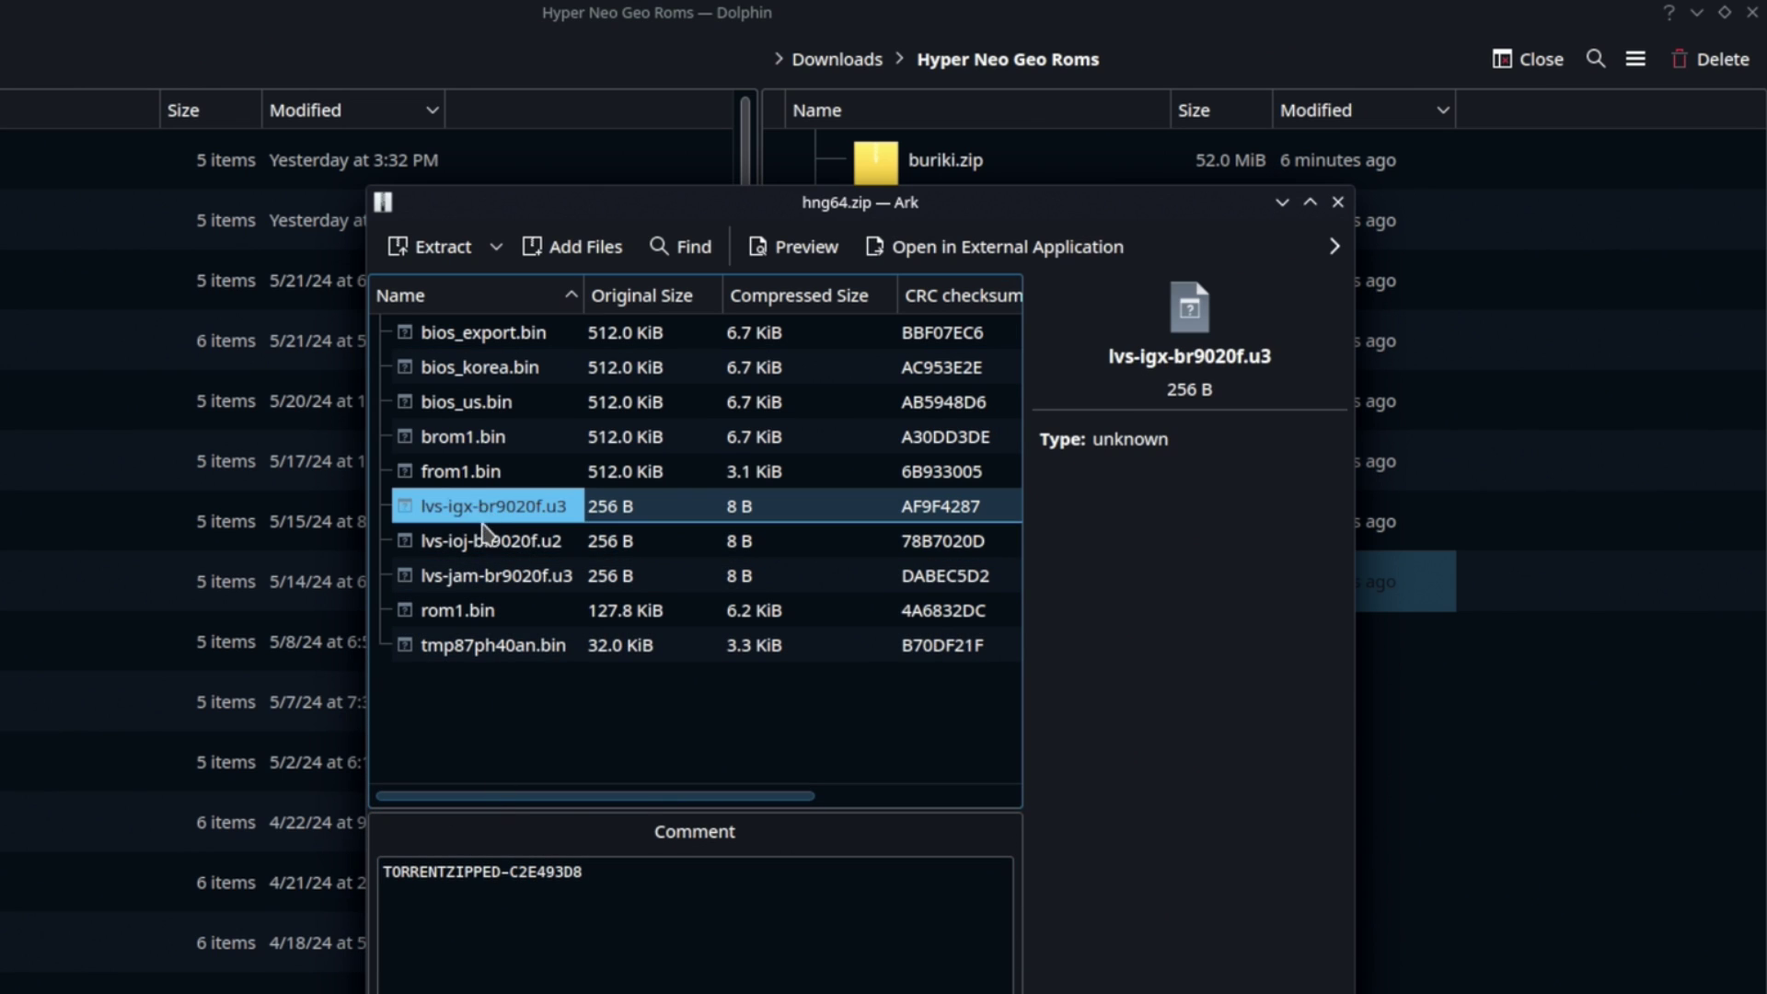
{"action": "left_click", "coordinate": [482, 546]}
{"action": "left_click", "coordinate": [478, 576]}
{"action": "left_click", "coordinate": [479, 543]}
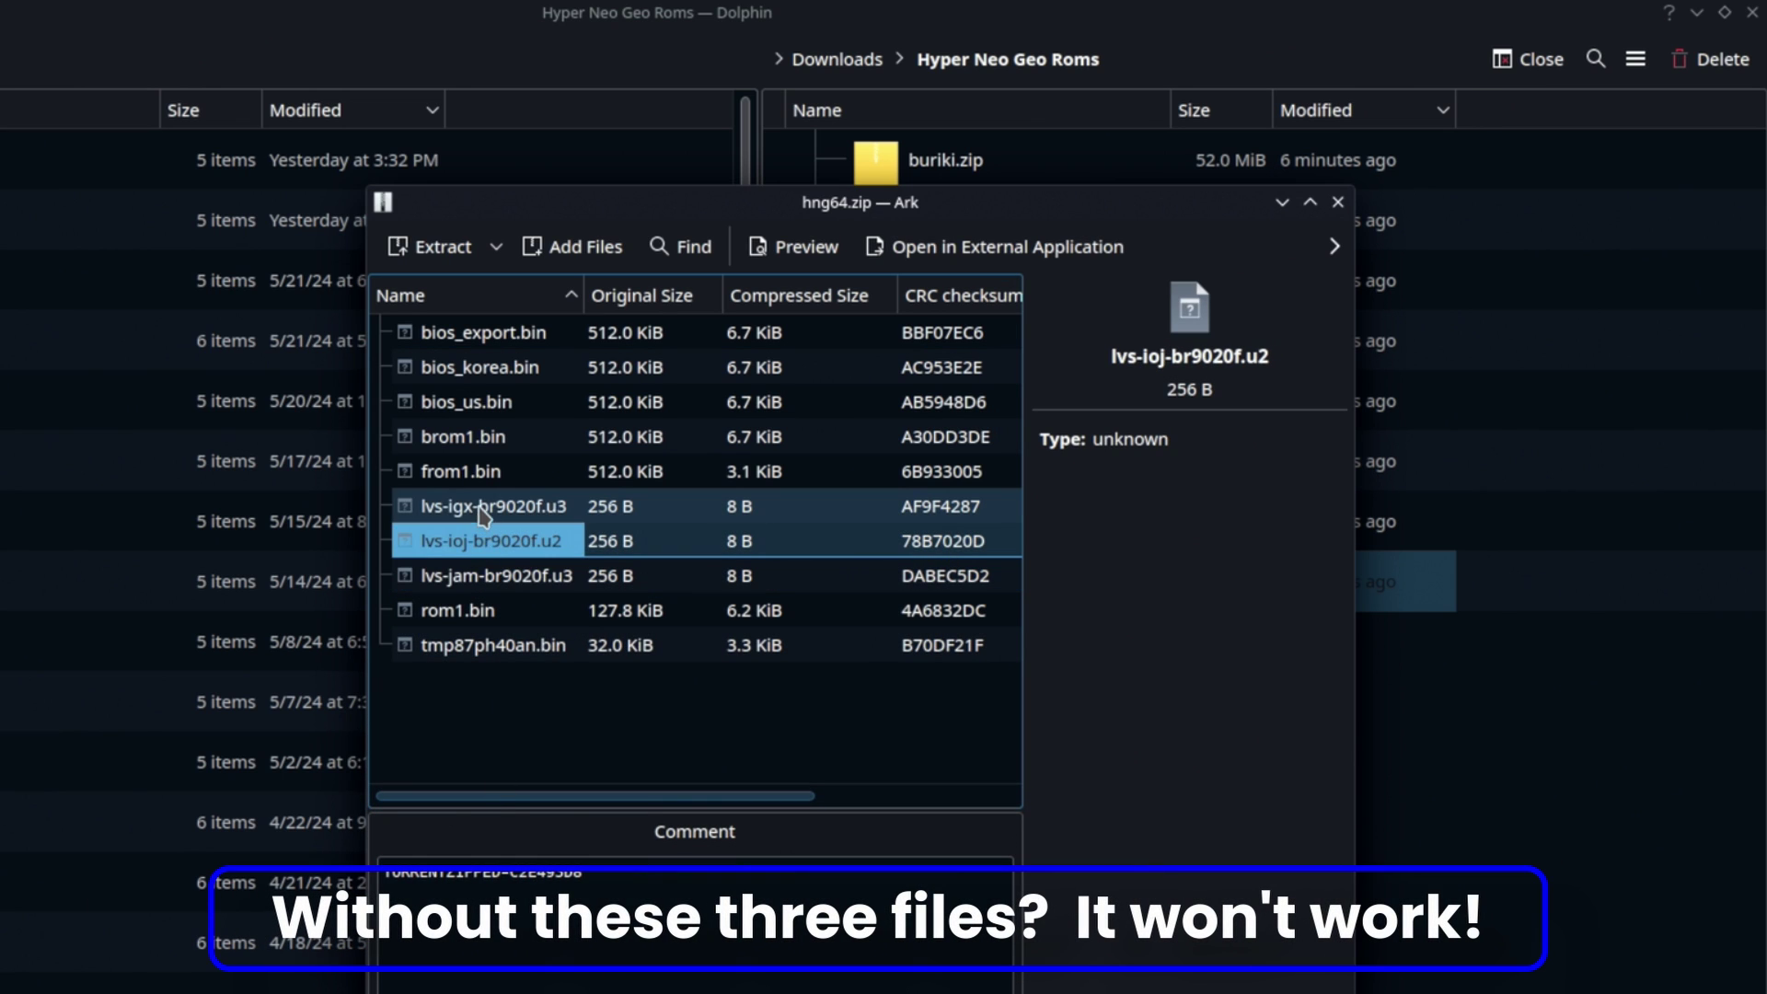
{"action": "left_click", "coordinate": [479, 508]}
{"action": "left_click", "coordinate": [478, 575]}
{"action": "left_click", "coordinate": [479, 543]}
{"action": "left_click", "coordinate": [481, 508]}
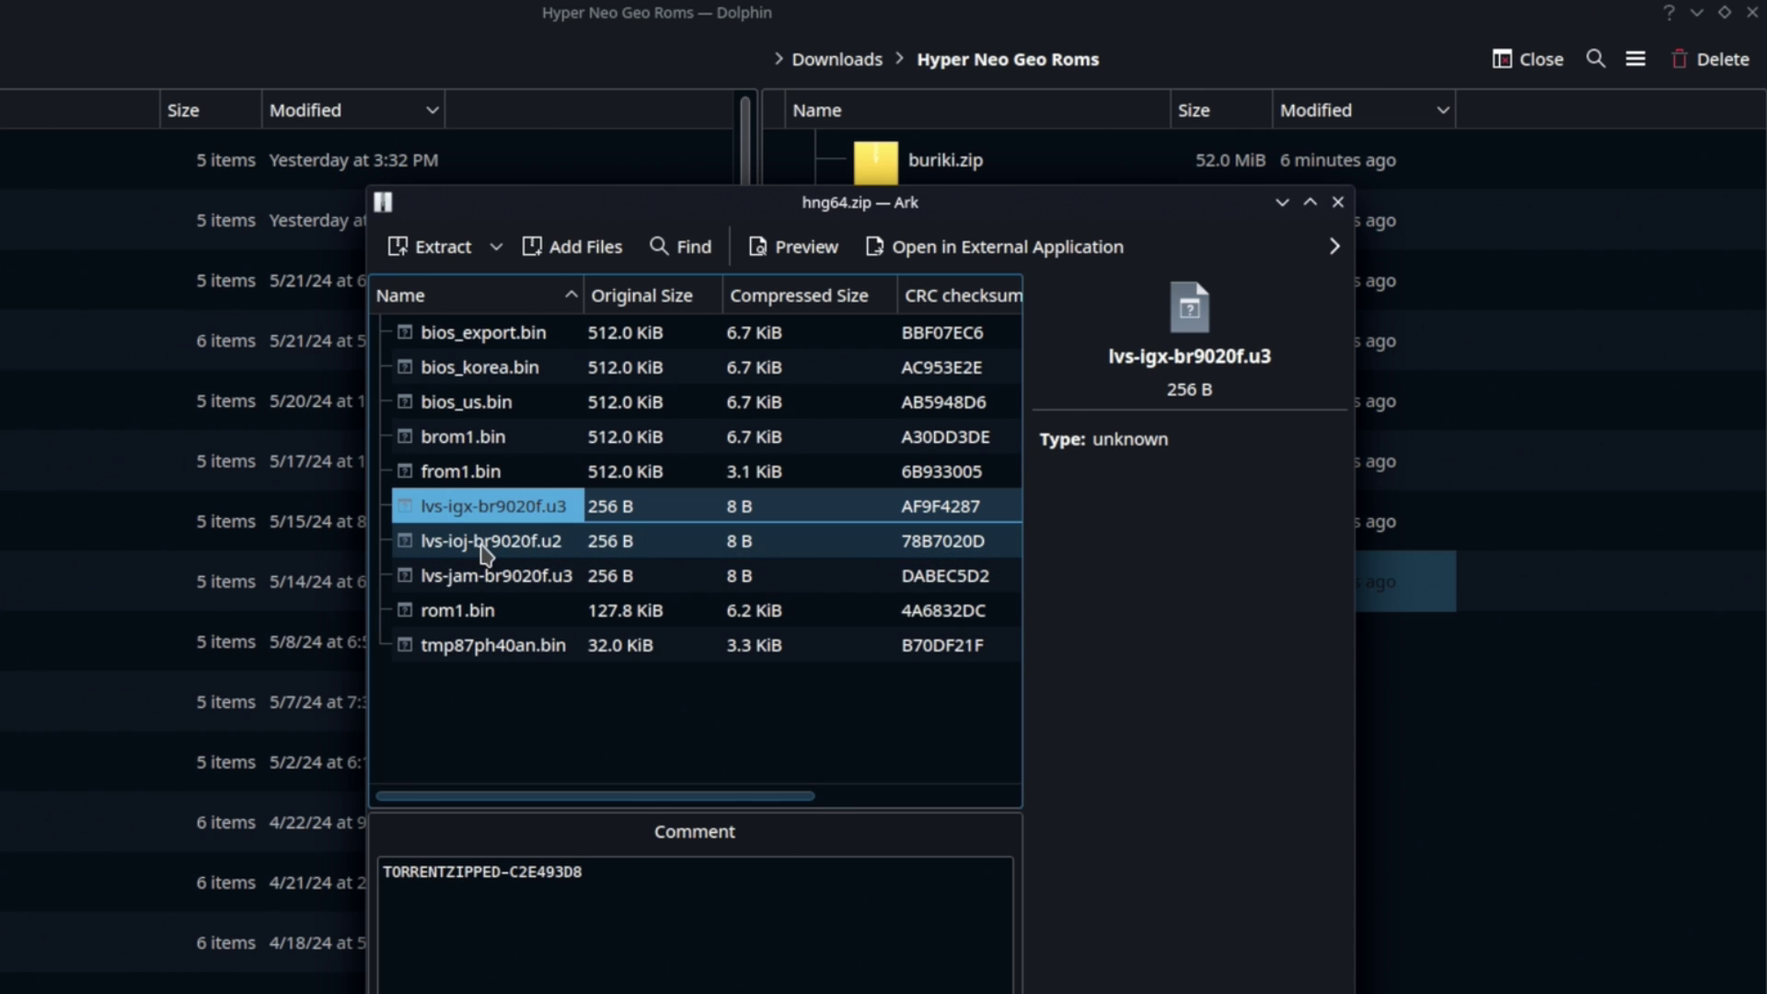
{"action": "left_click", "coordinate": [1337, 202]}
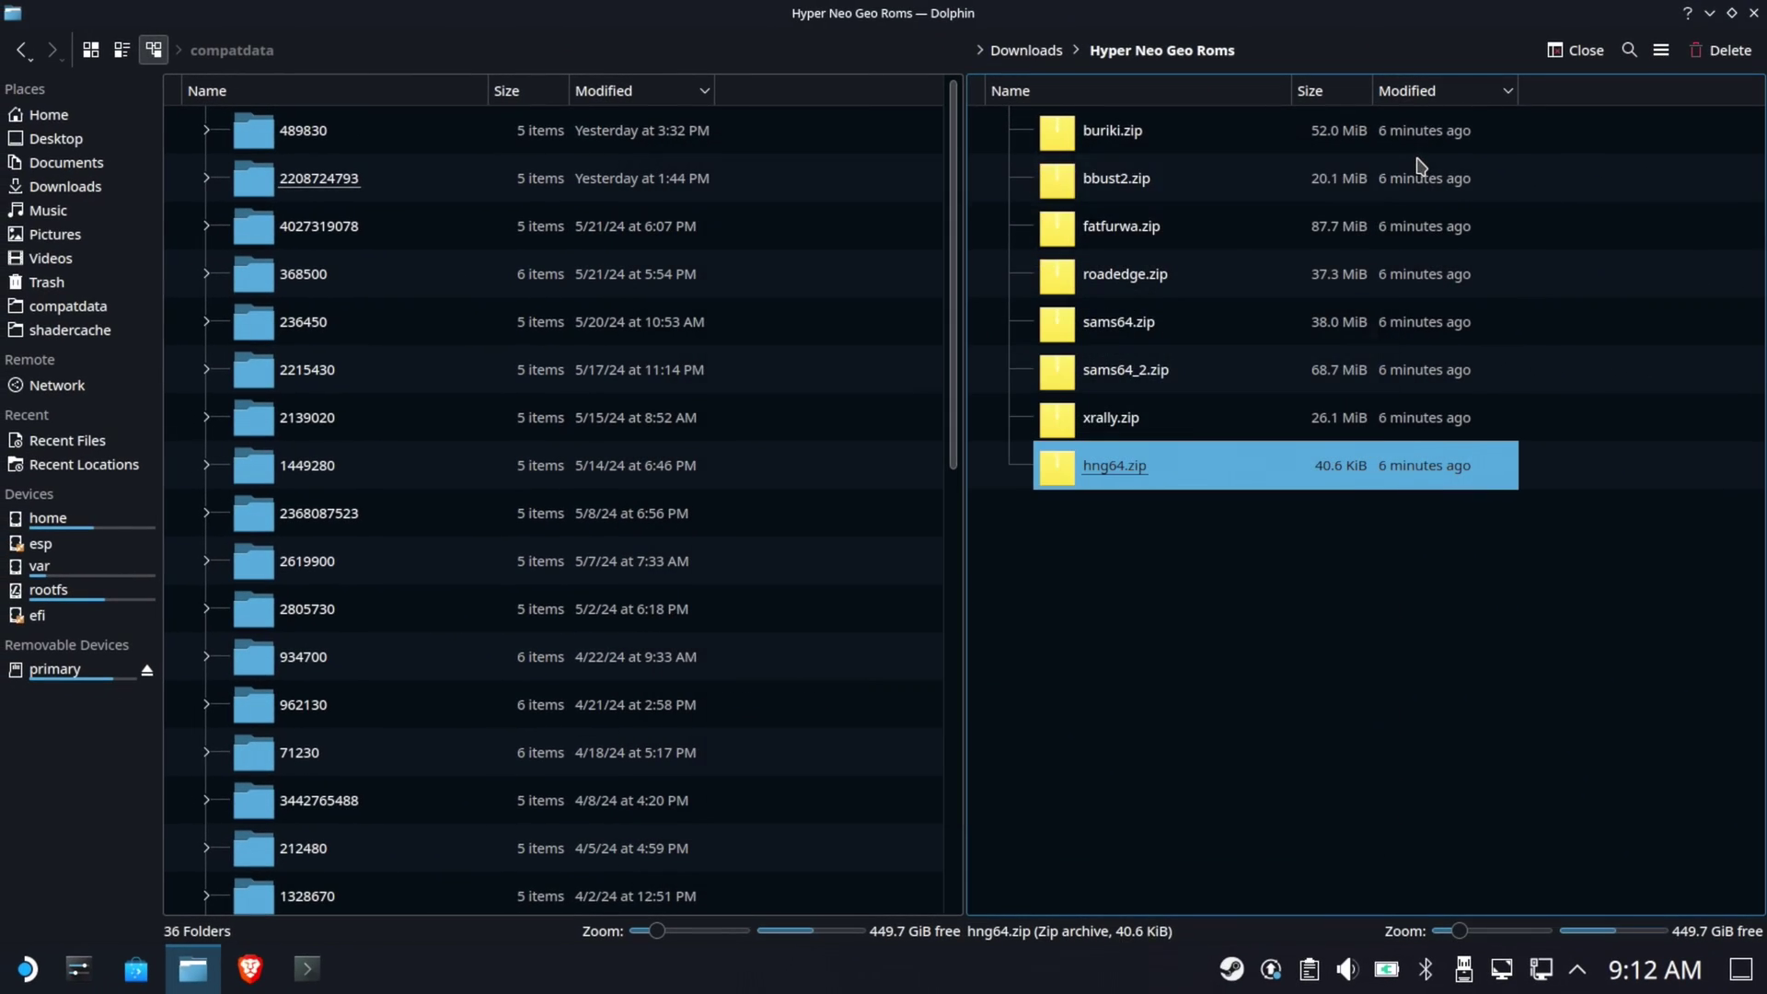
{"action": "left_click", "coordinate": [1132, 497]}
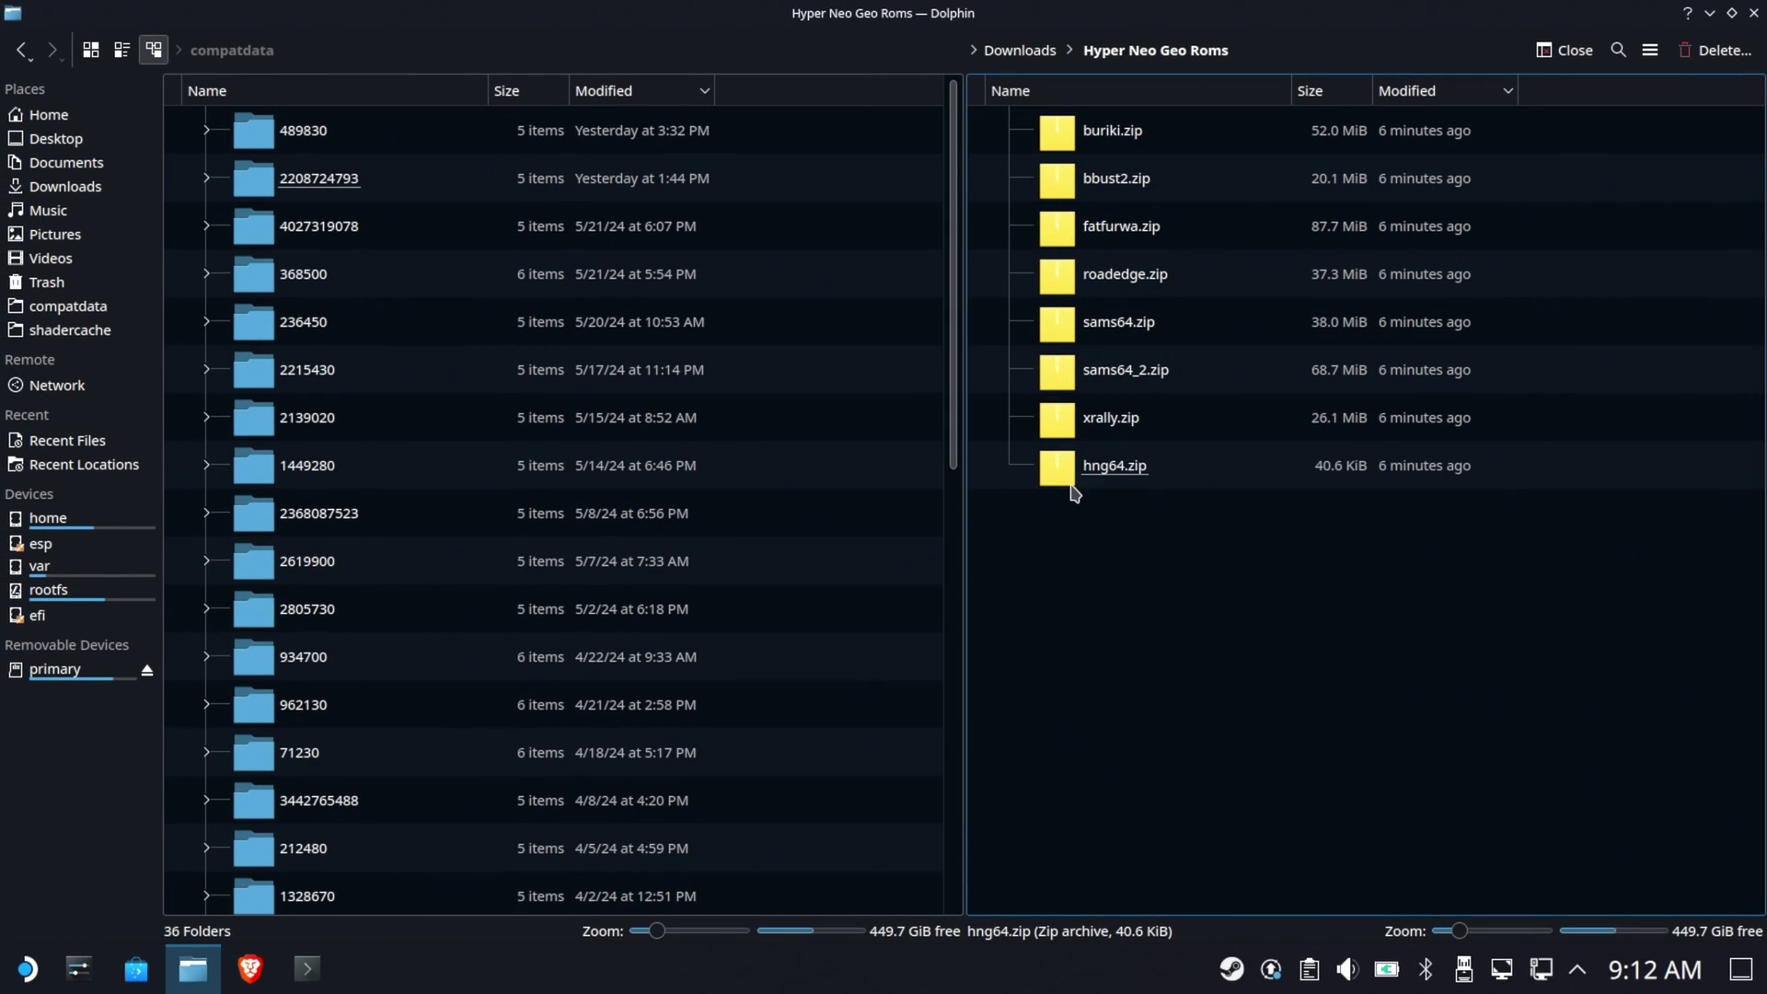
{"action": "left_click", "coordinate": [1120, 474]}
{"action": "left_click", "coordinate": [1113, 130]}
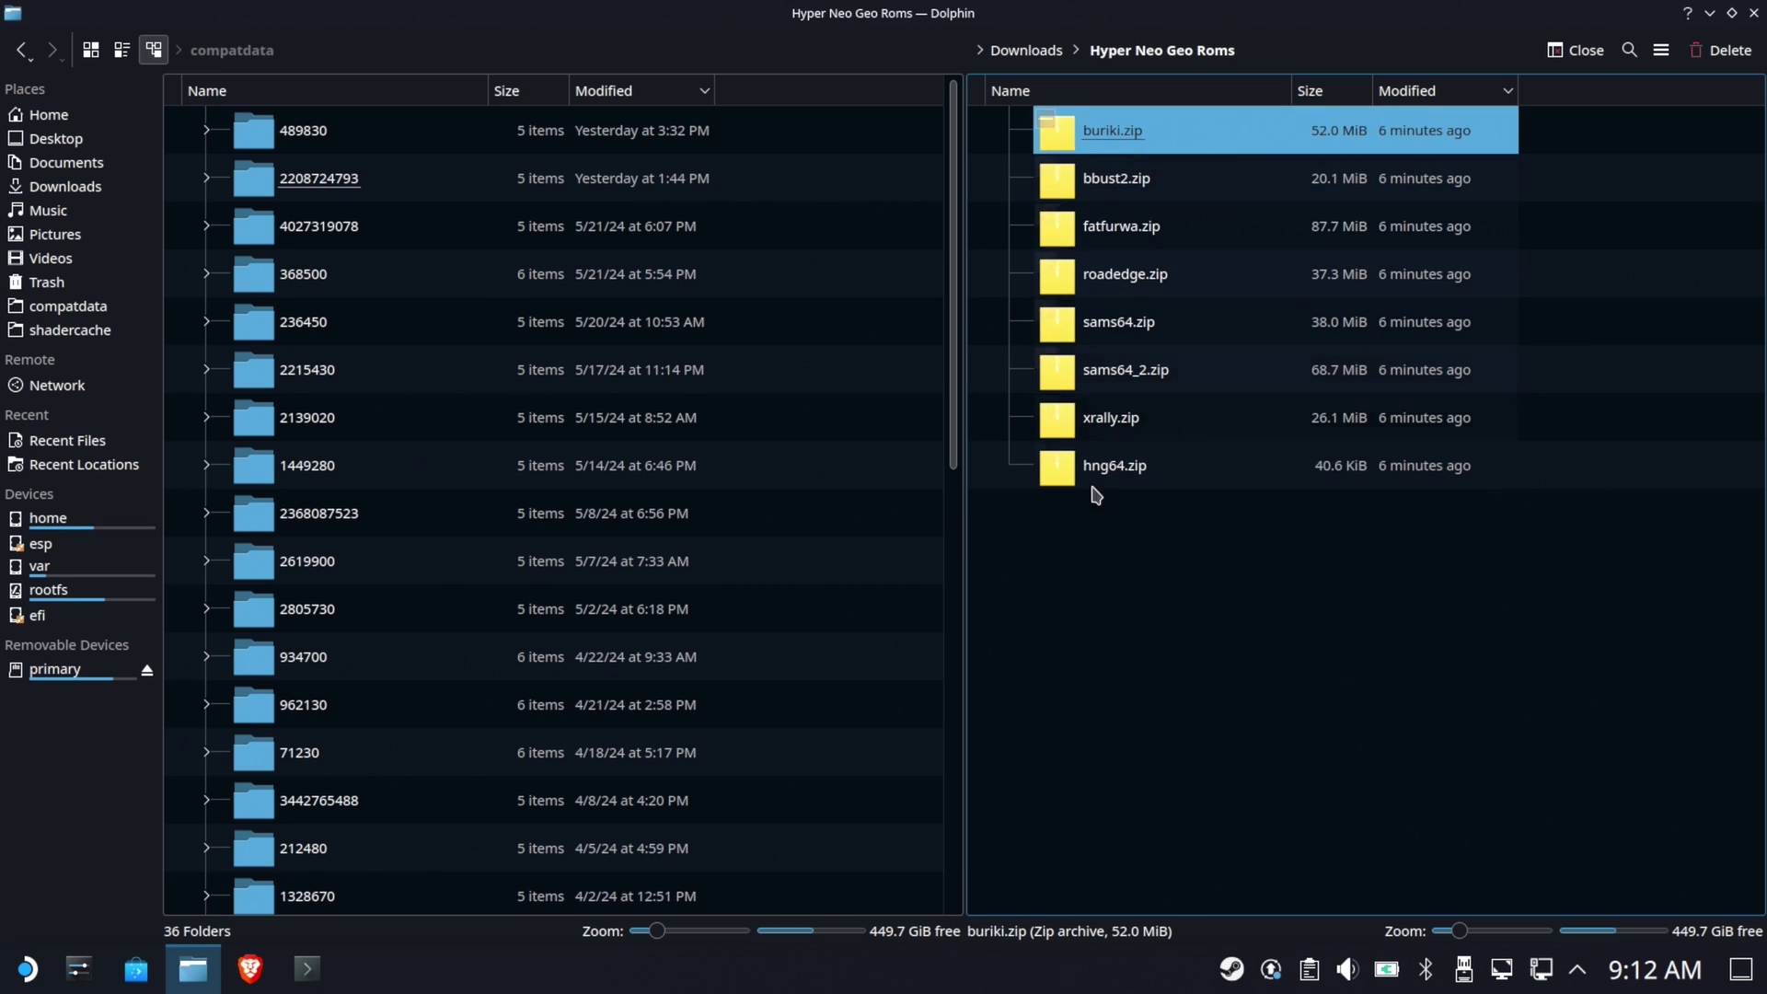
{"action": "left_click", "coordinate": [1124, 594]}
Open Emulation/roms on the primary removable device in the compatdata pane, with the listing sorted by name.
{"action": "left_click", "coordinate": [631, 512]}
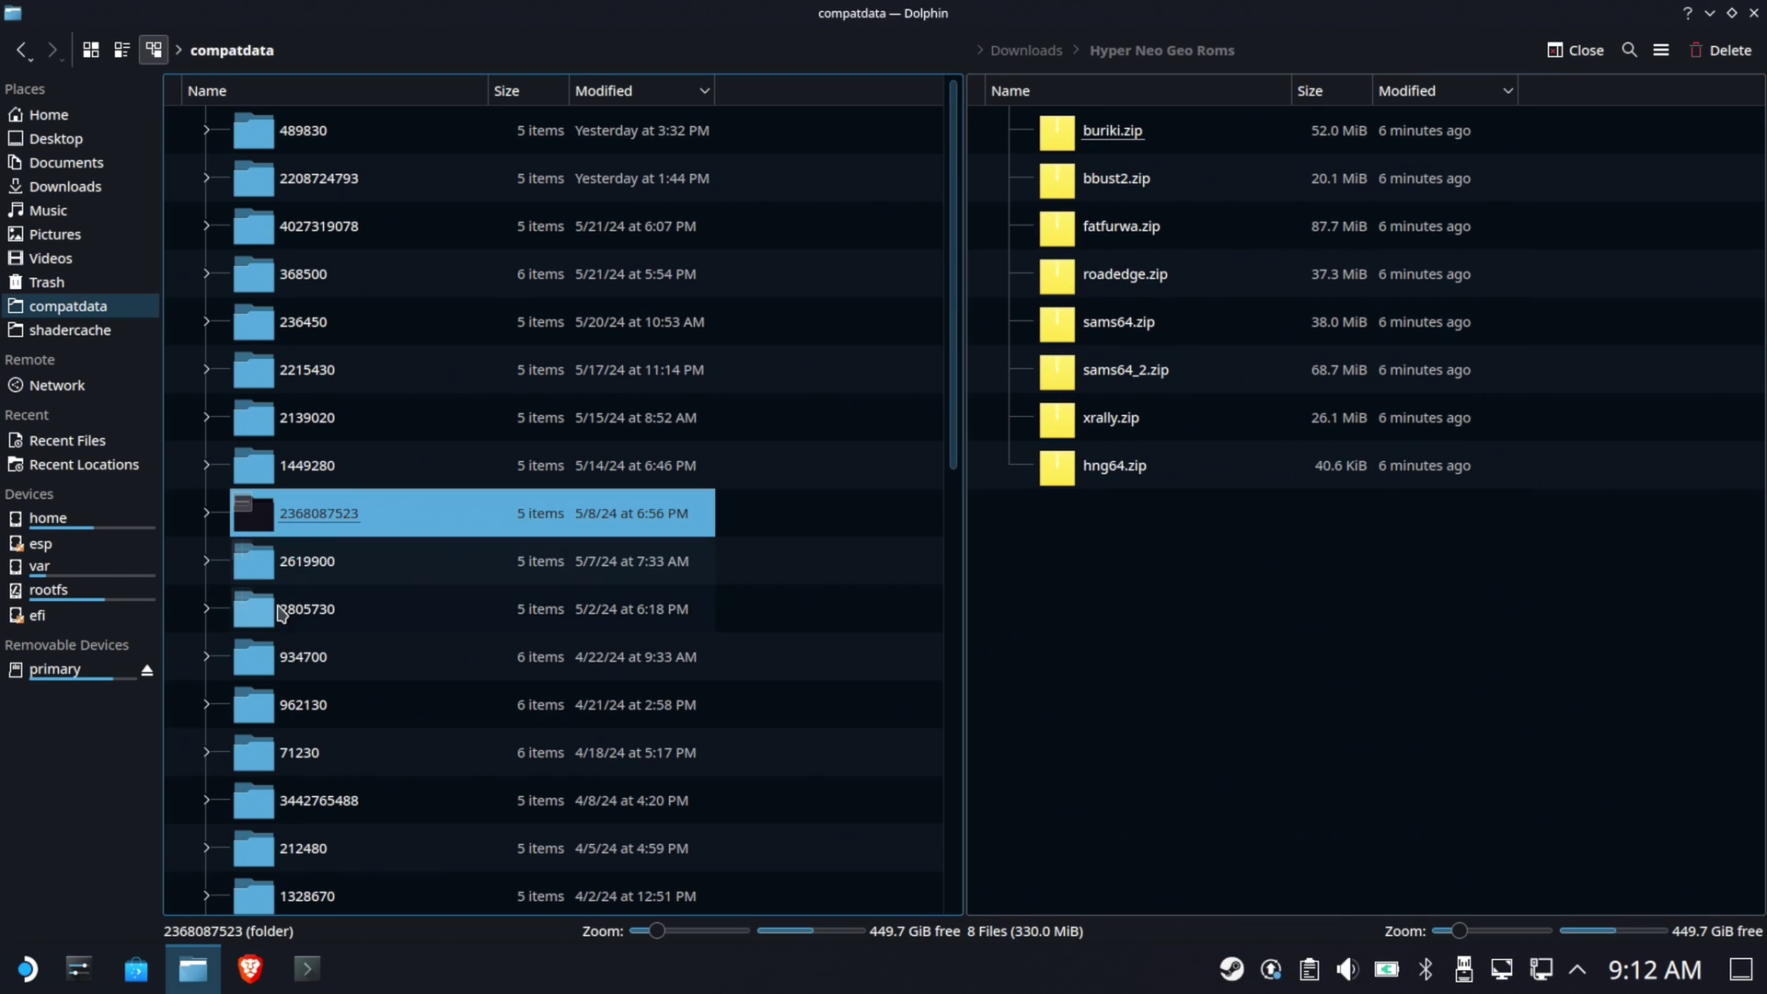
{"action": "left_click", "coordinate": [55, 670]}
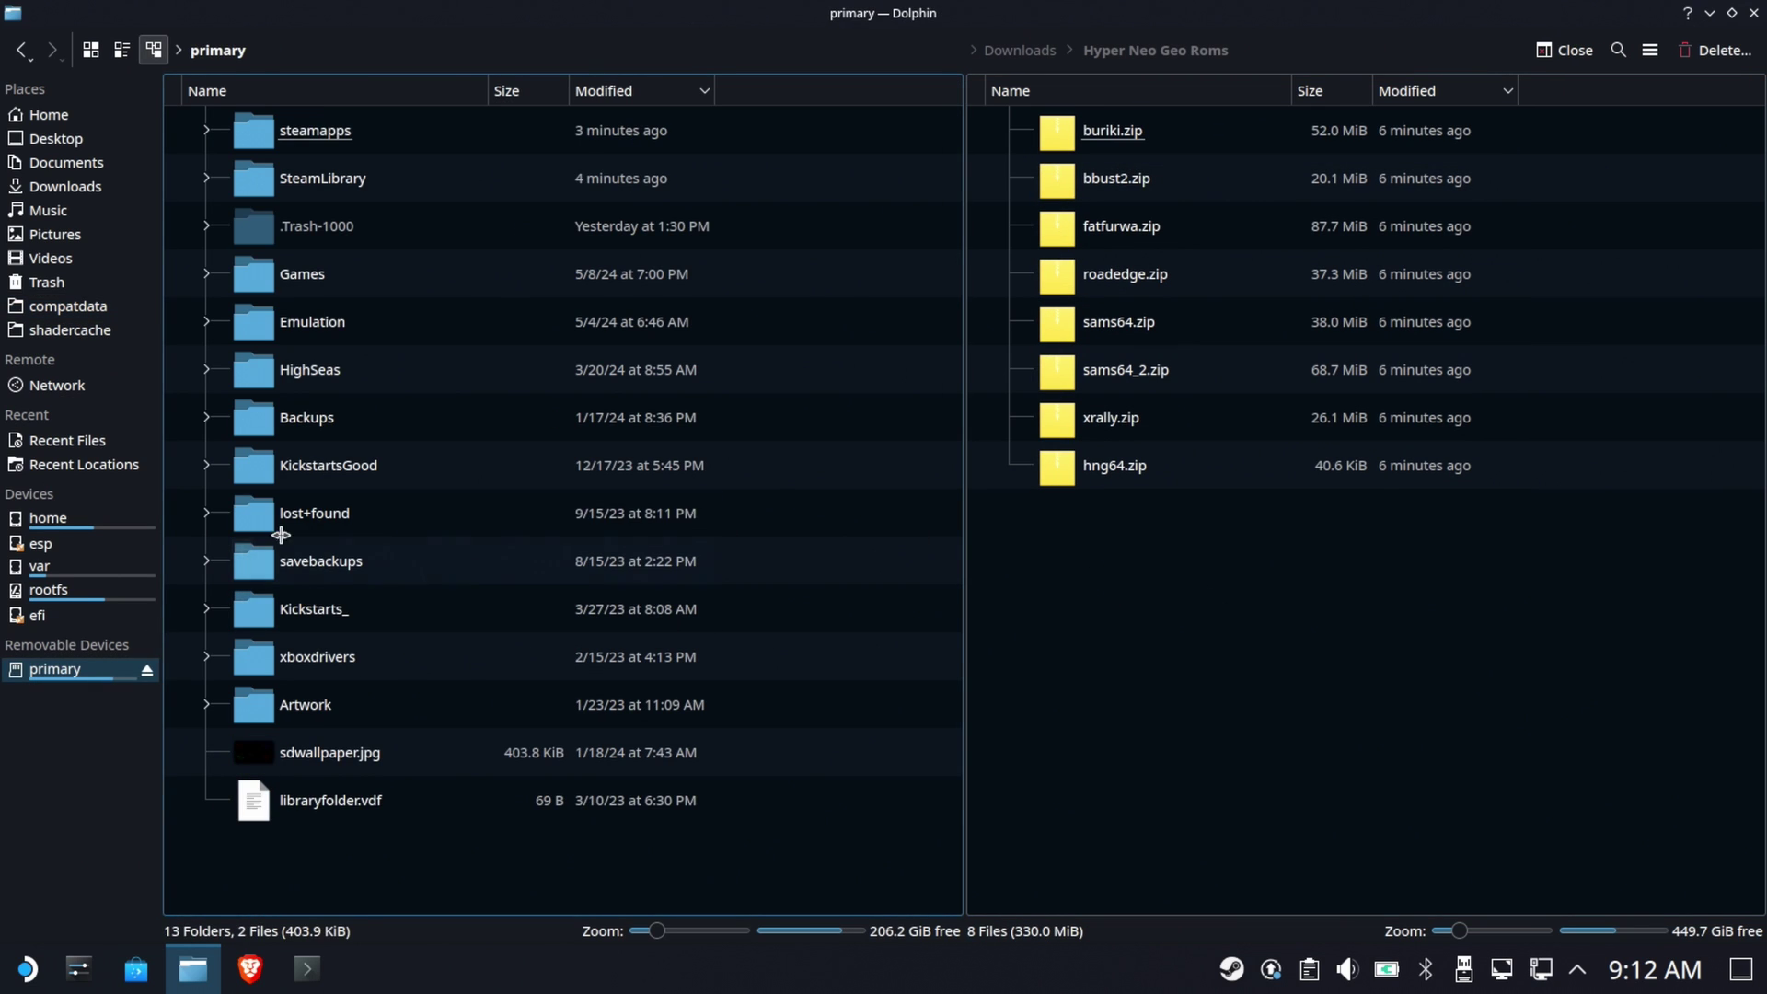
{"action": "double_click", "coordinate": [331, 324]}
{"action": "left_click", "coordinate": [300, 92]}
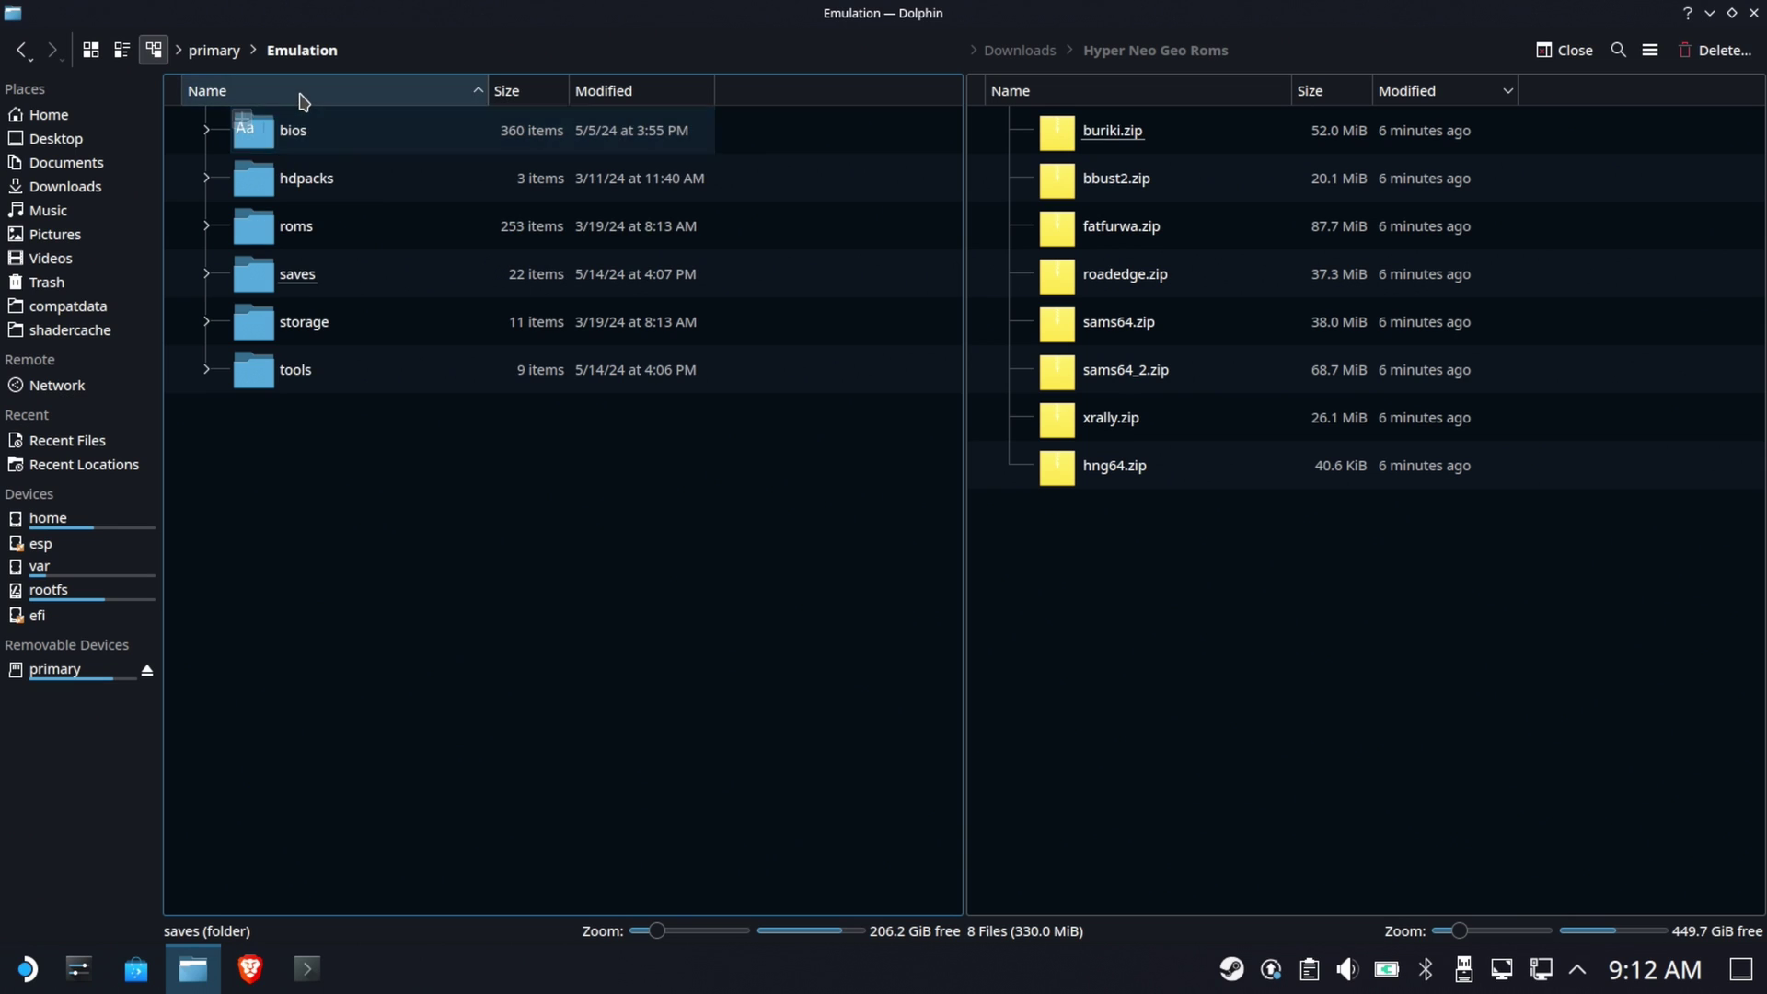
{"action": "double_click", "coordinate": [415, 228]}
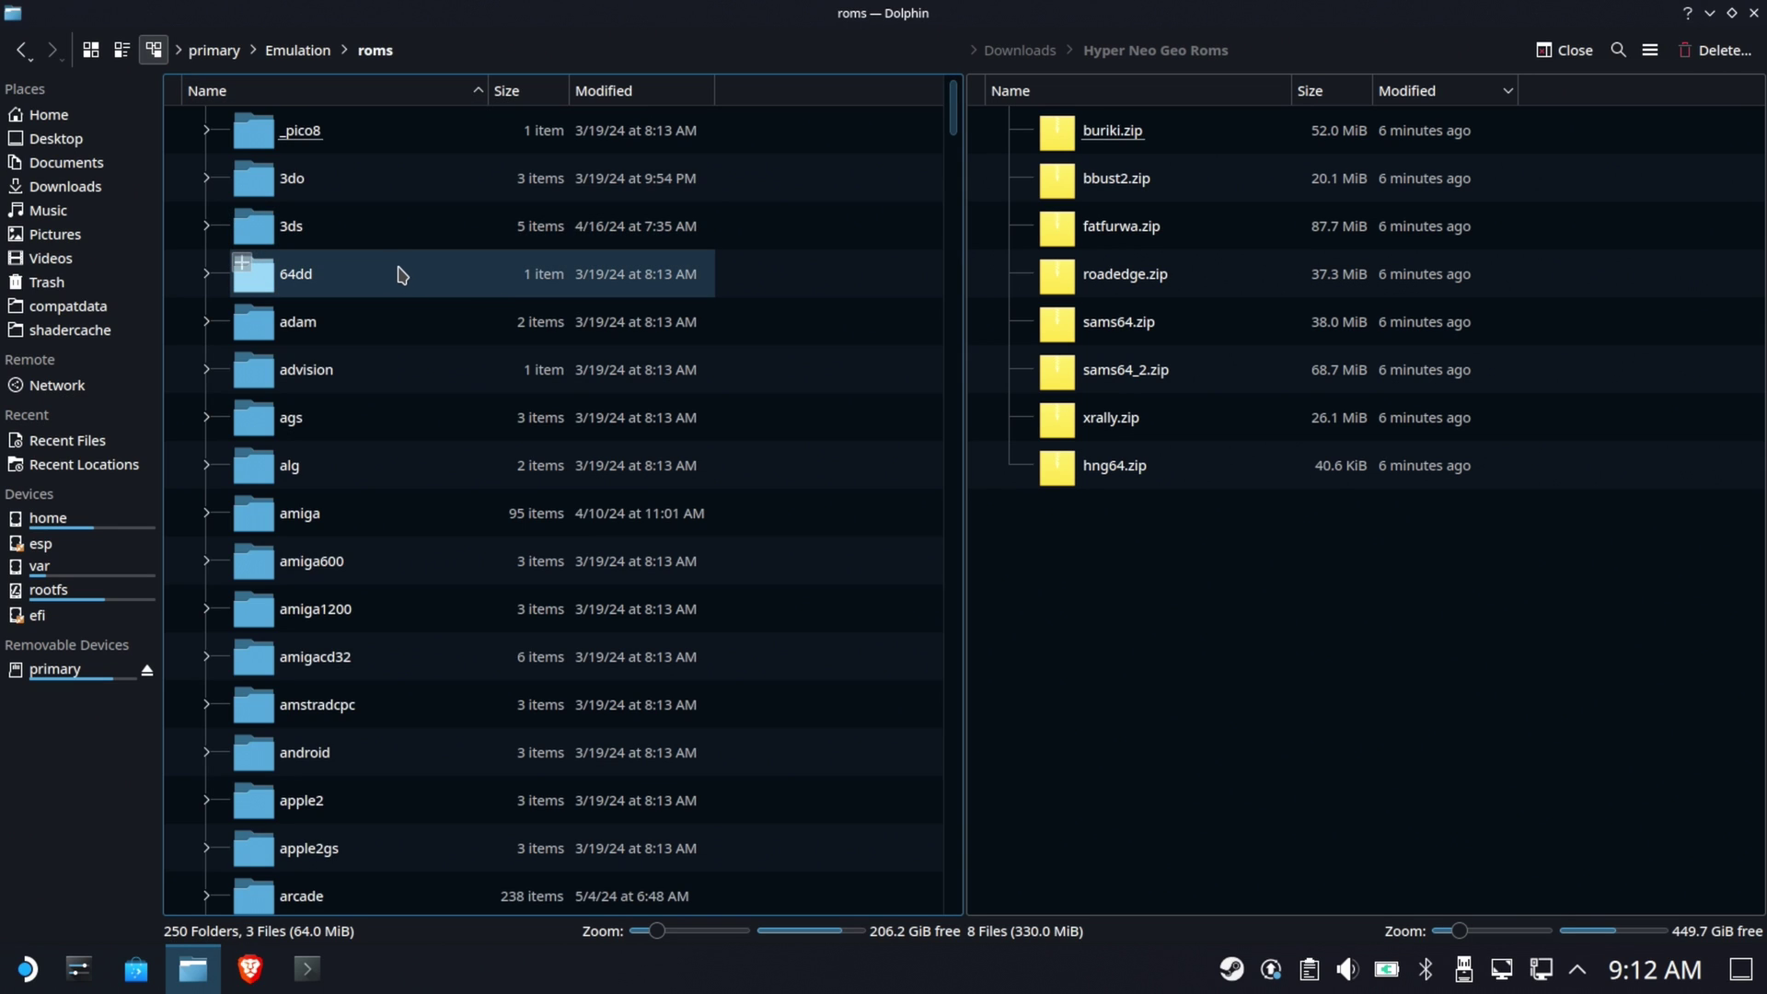
Open the arcade folder within roms and look through its ROM archives.
{"action": "scroll", "coordinate": [400, 267], "scroll_direction": "down", "scroll_amount": 7}
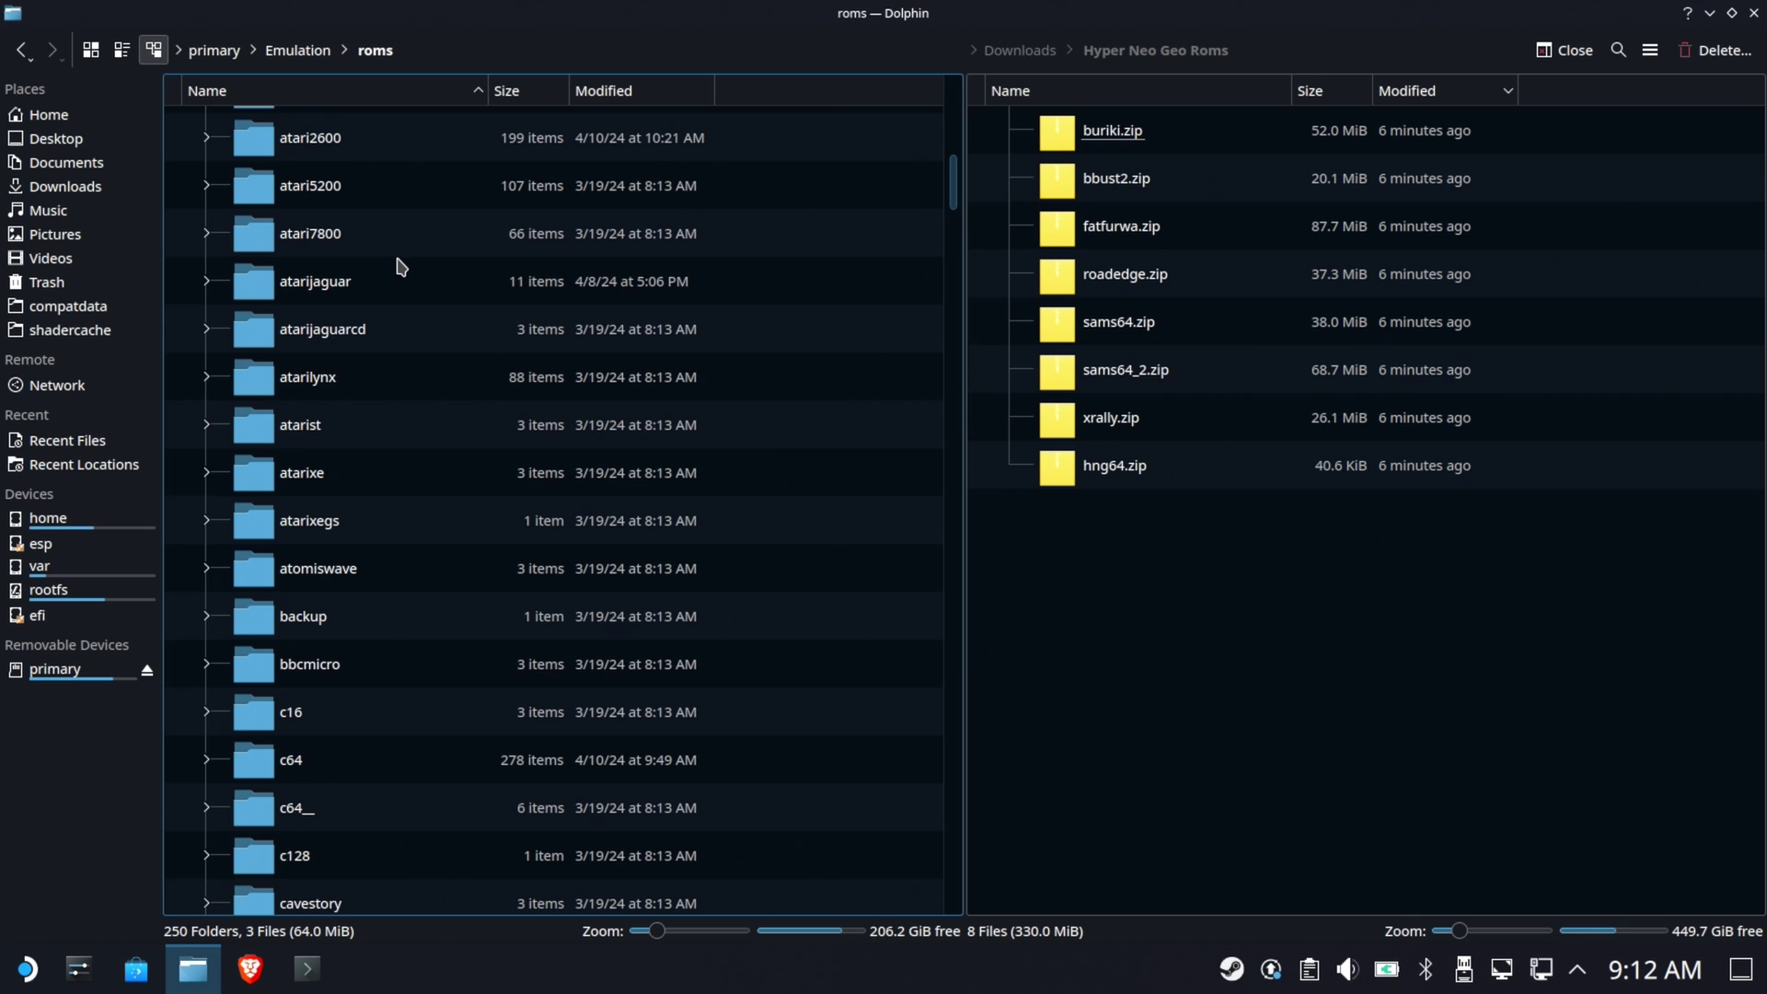
{"action": "scroll", "coordinate": [401, 267], "scroll_direction": "up", "scroll_amount": 4}
{"action": "left_click", "coordinate": [281, 357]}
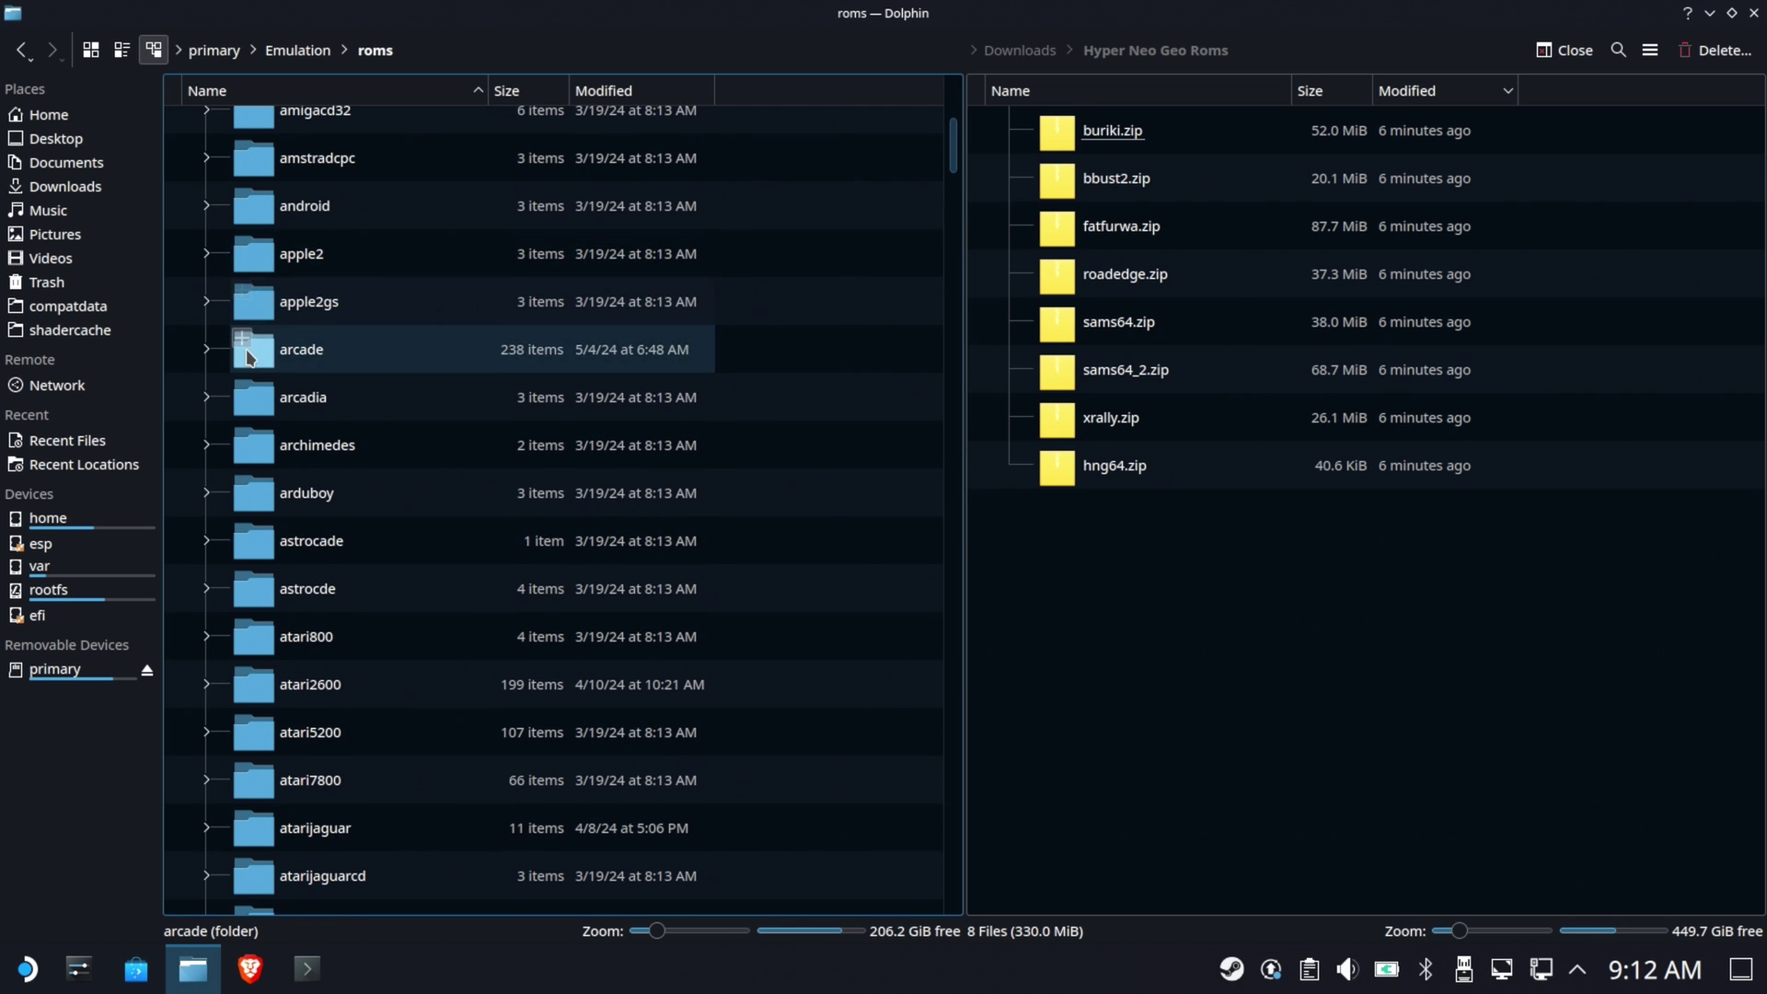
{"action": "double_click", "coordinate": [333, 361]}
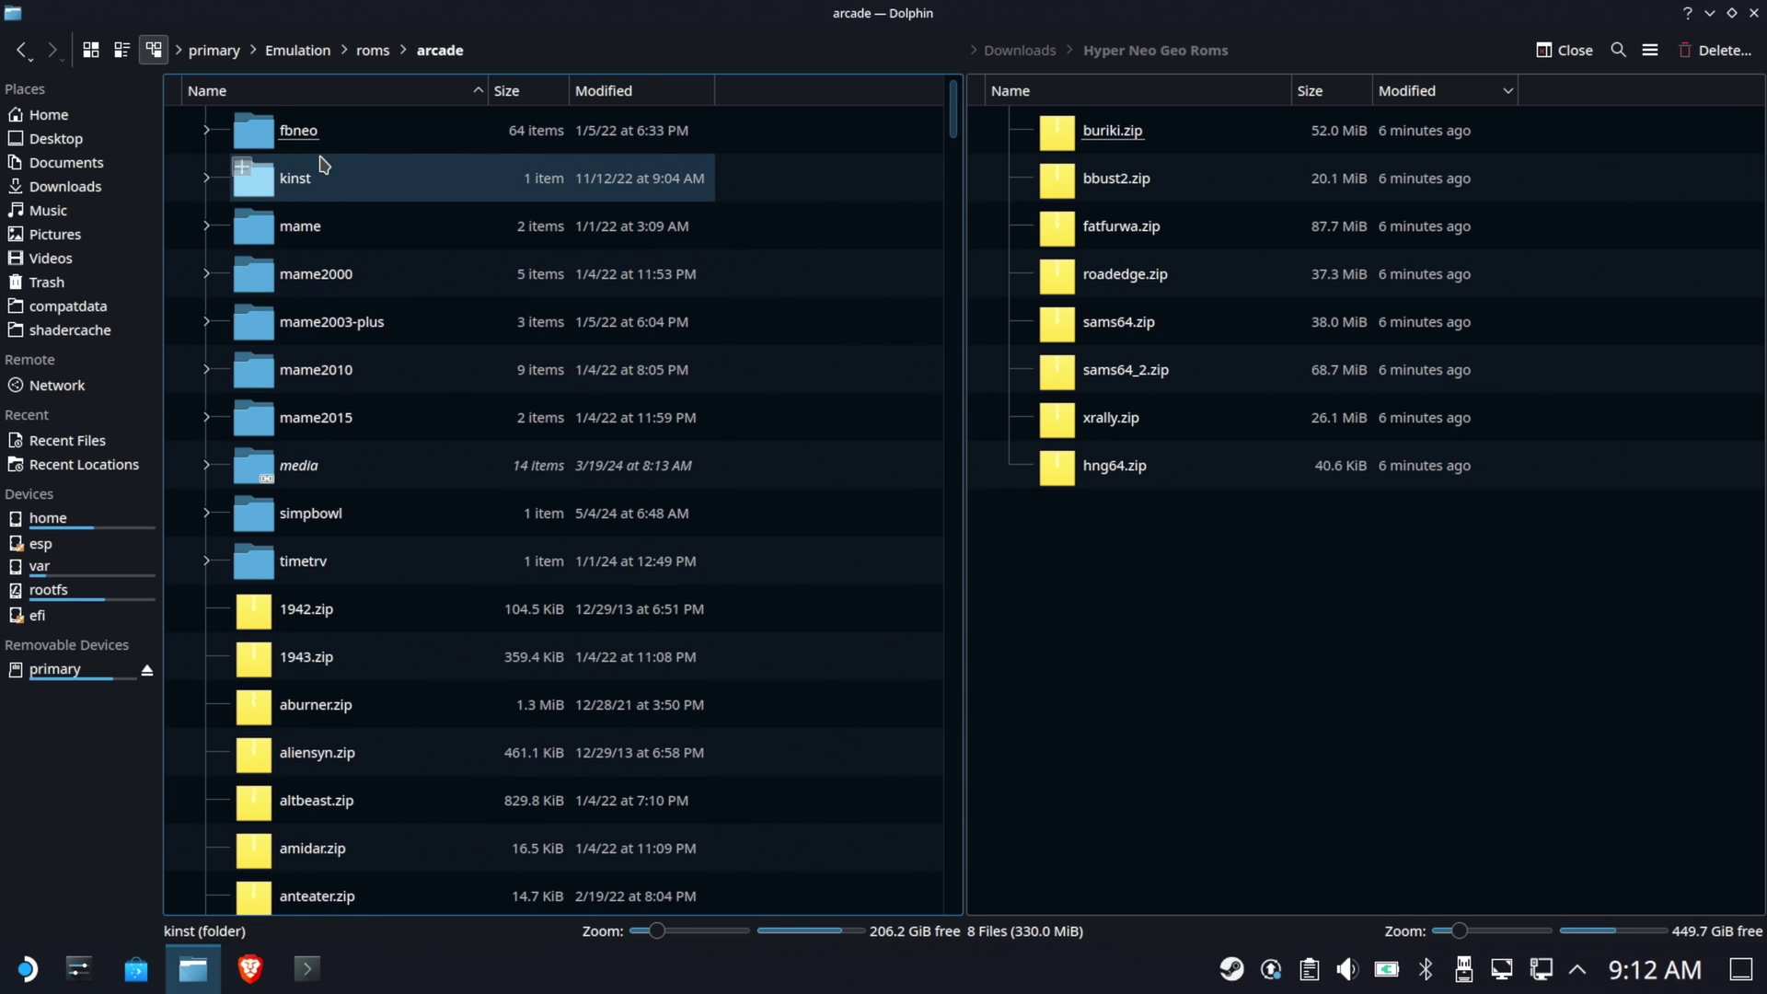
{"action": "scroll", "coordinate": [355, 411], "scroll_direction": "down", "scroll_amount": 15}
{"action": "scroll", "coordinate": [359, 414], "scroll_direction": "down", "scroll_amount": 20}
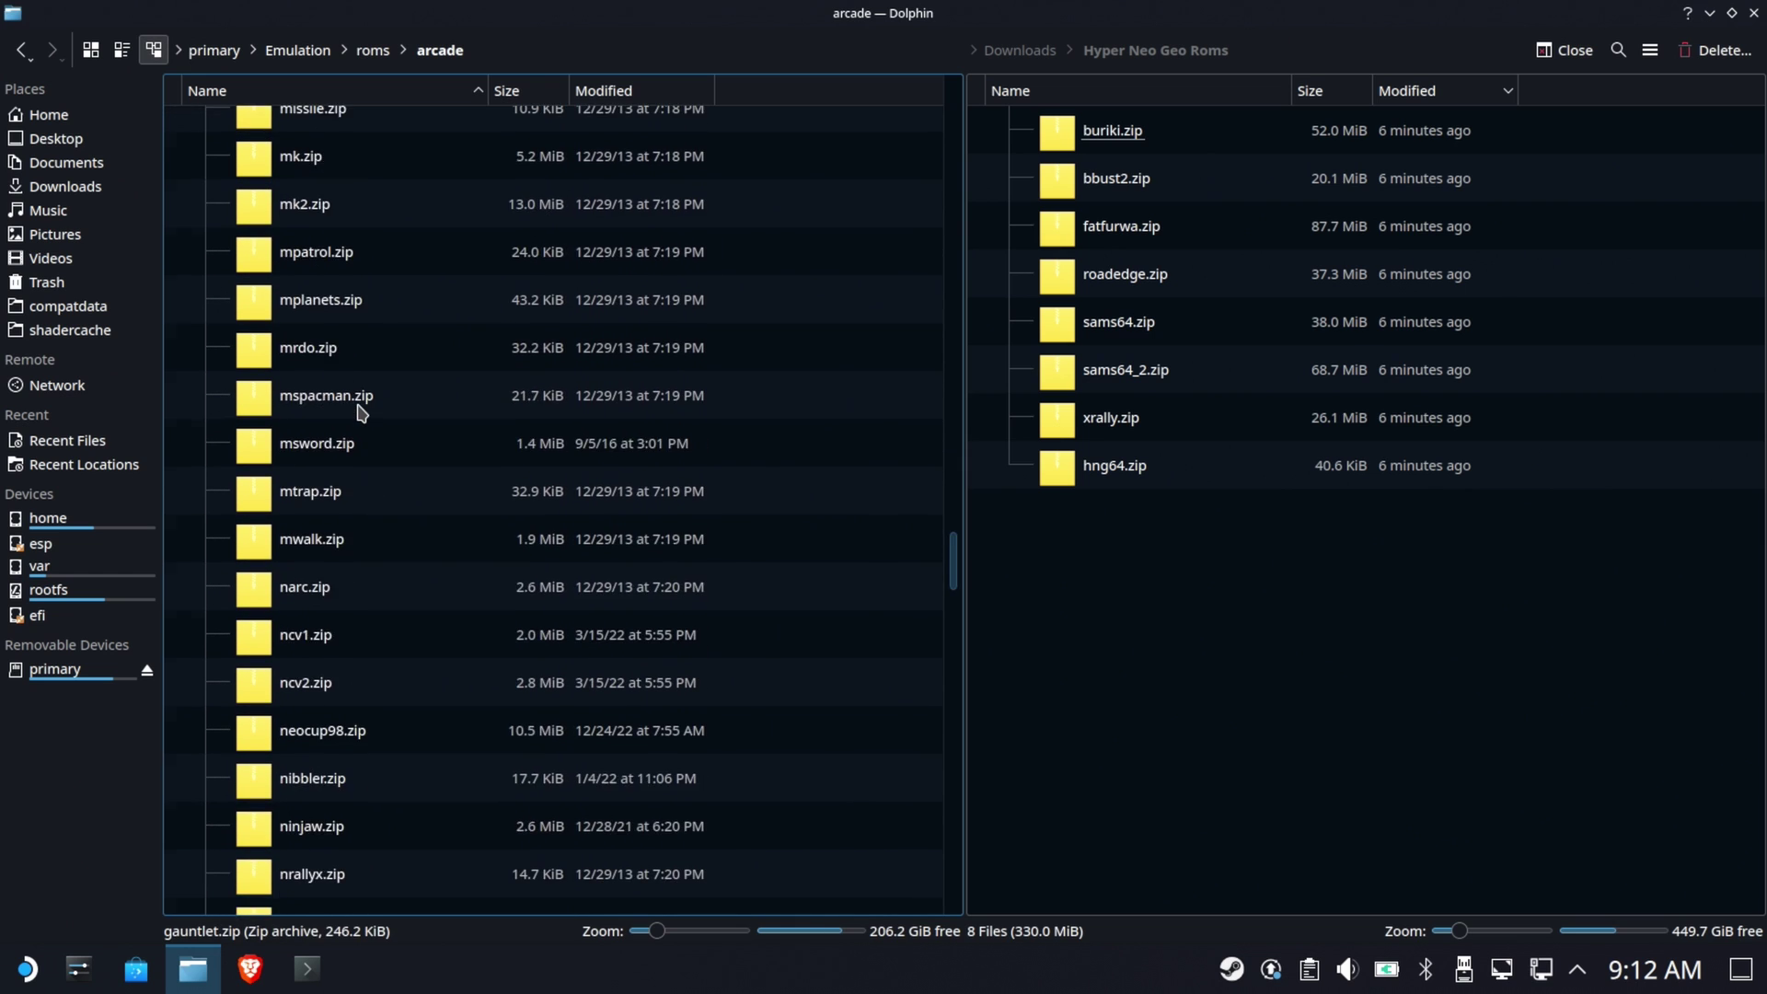
{"action": "scroll", "coordinate": [359, 412], "scroll_direction": "down", "scroll_amount": 12}
{"action": "scroll", "coordinate": [386, 276], "scroll_direction": "up", "scroll_amount": 10}
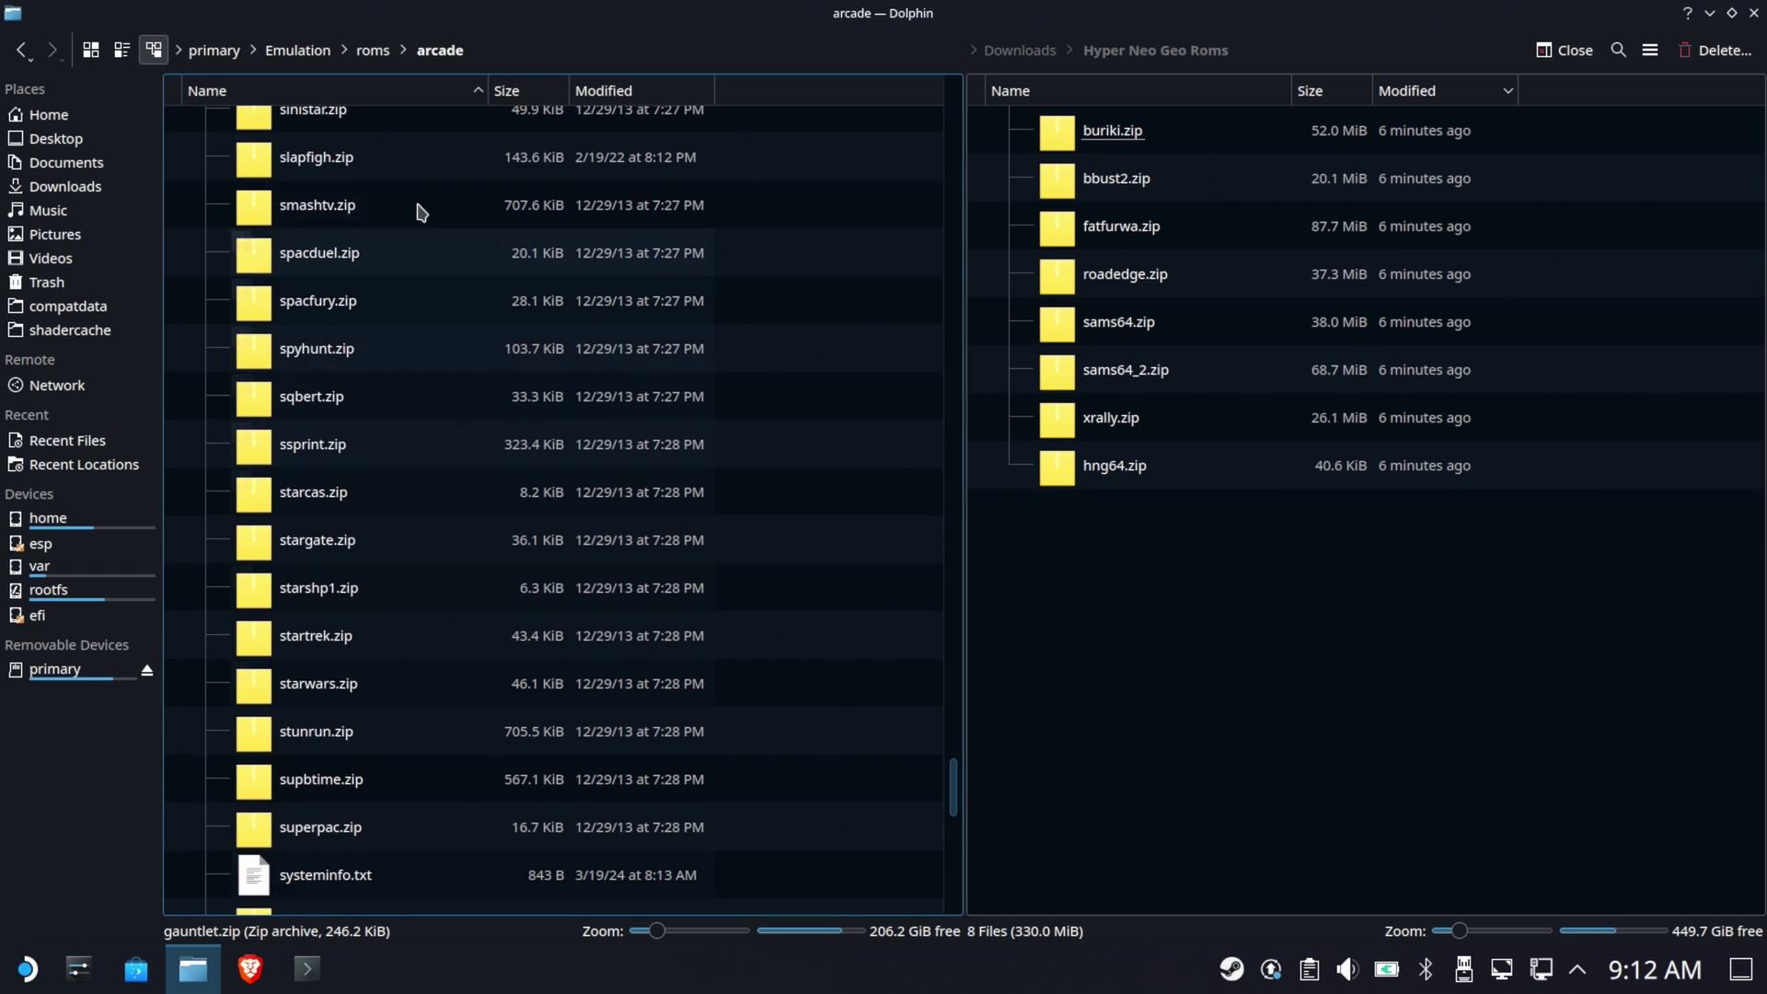
Return to the roms folder and open its mame folder.
{"action": "left_click", "coordinate": [374, 50]}
{"action": "scroll", "coordinate": [359, 363], "scroll_direction": "down", "scroll_amount": 20}
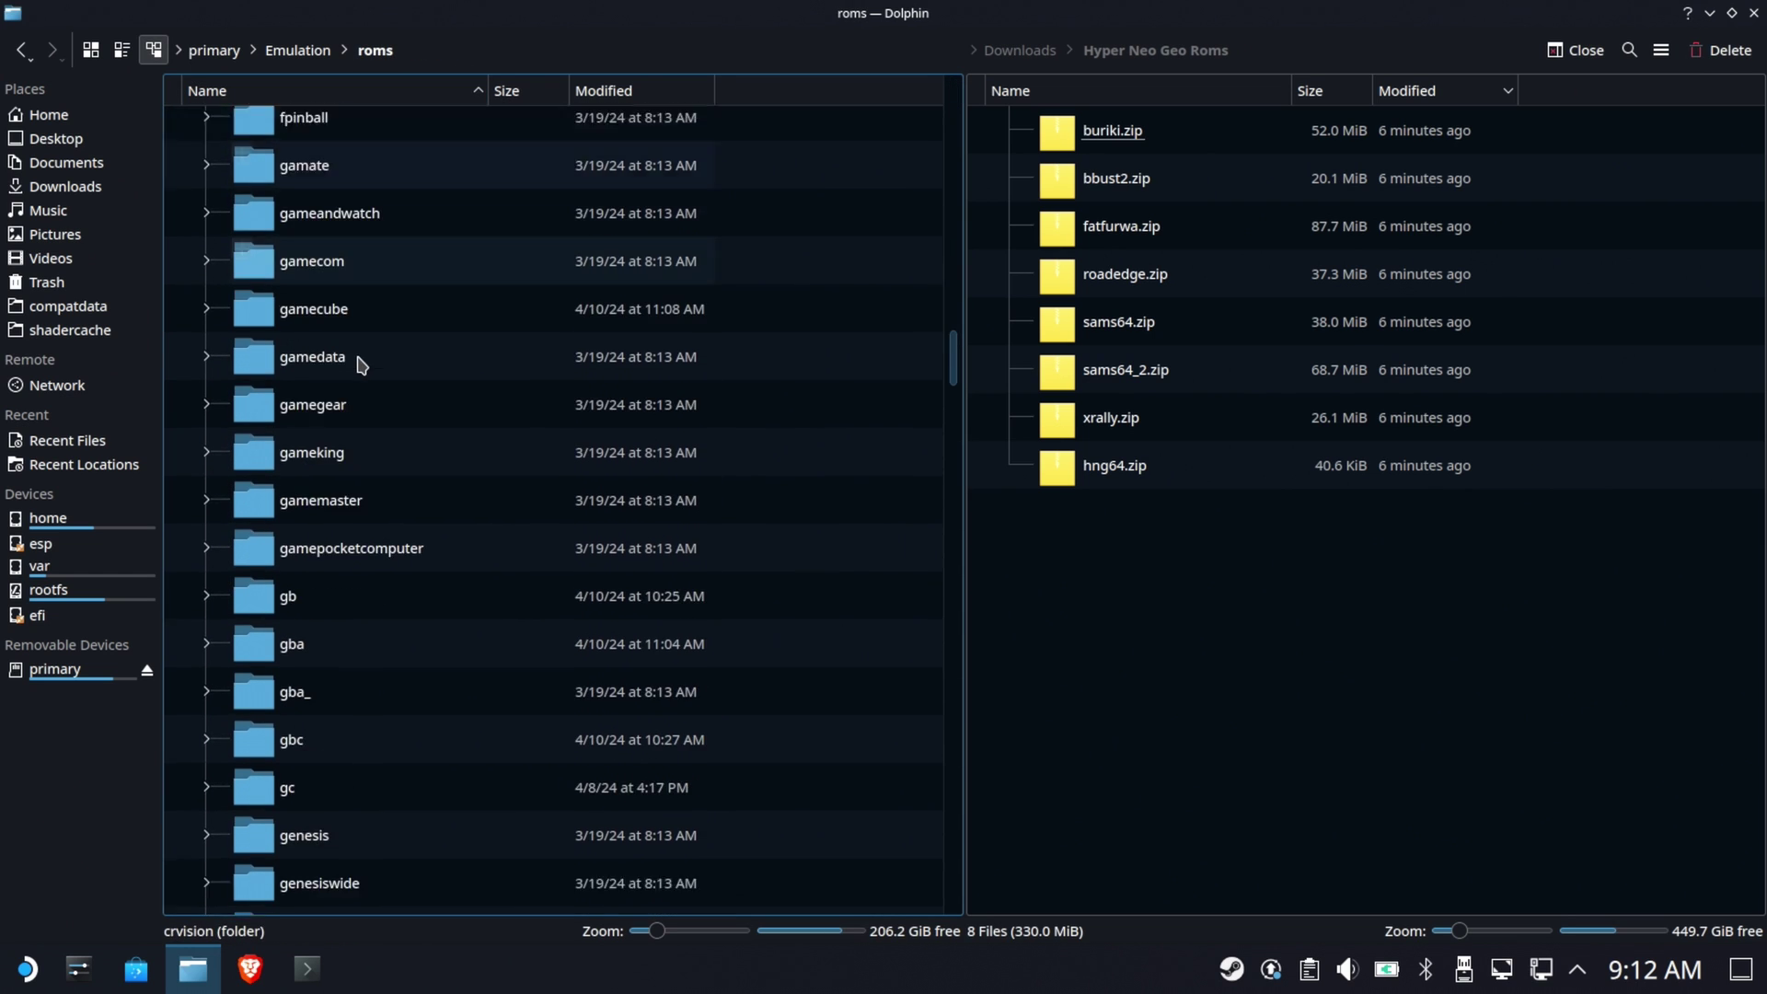
{"action": "scroll", "coordinate": [366, 362], "scroll_direction": "up", "scroll_amount": 20}
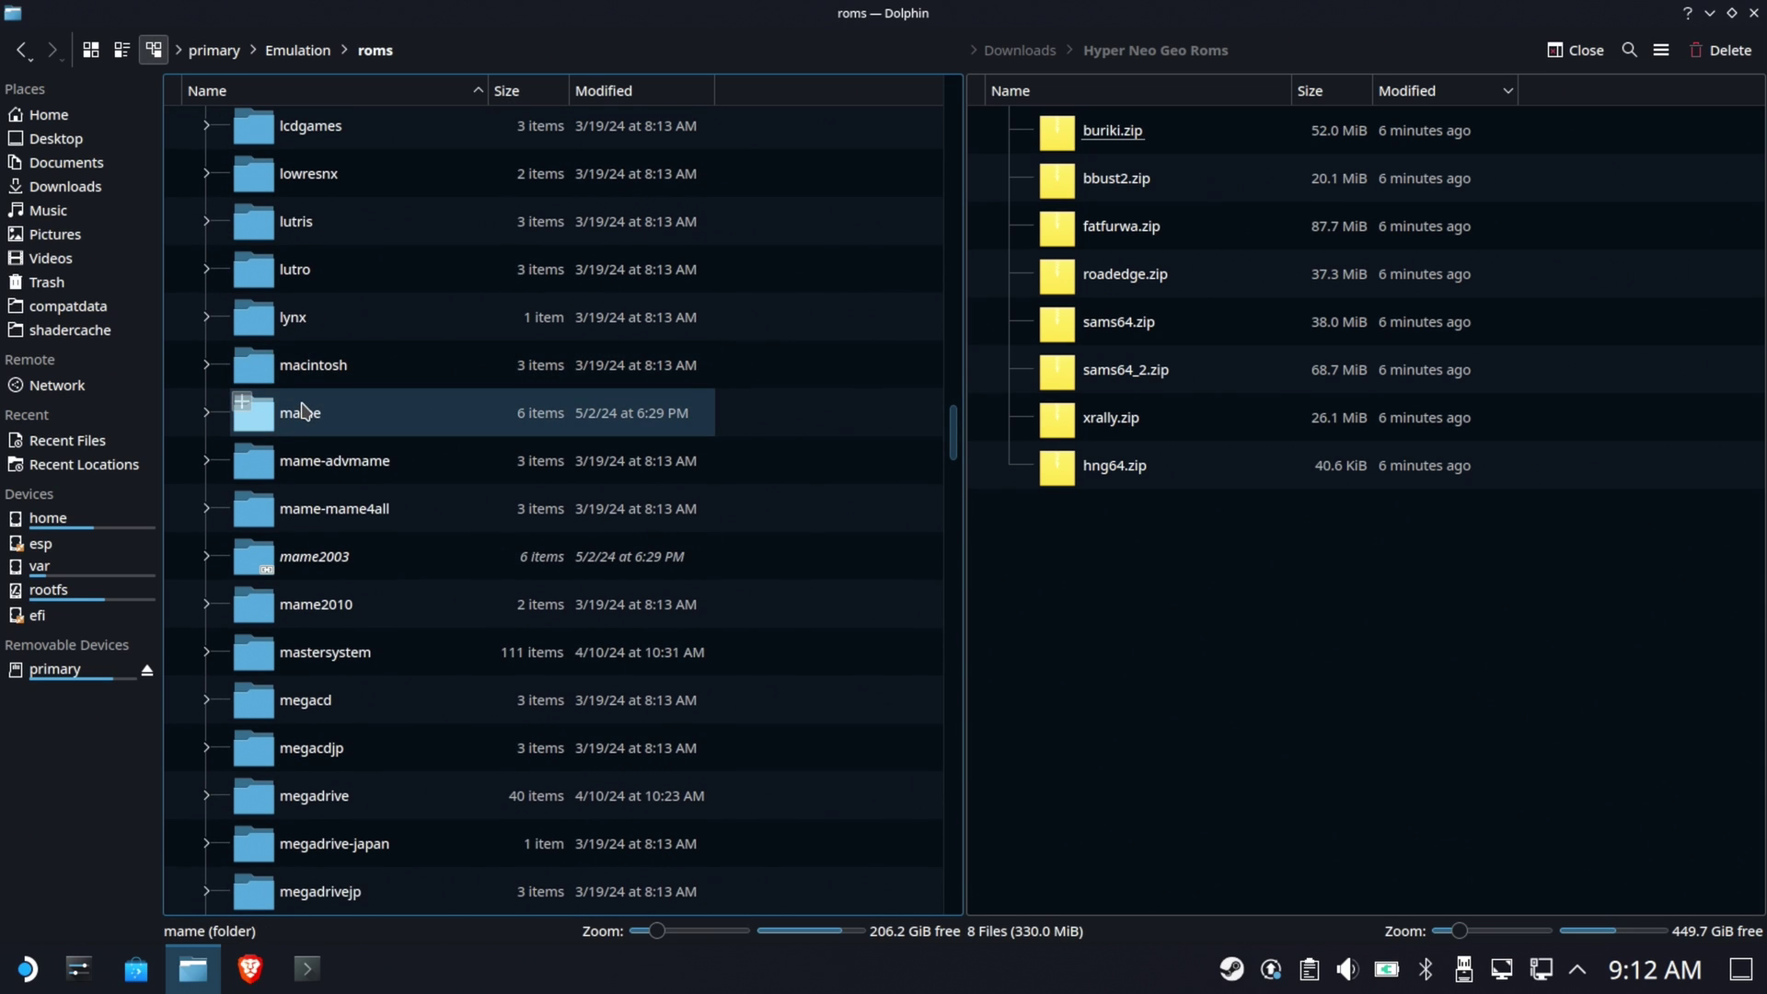
{"action": "left_click", "coordinate": [304, 412]}
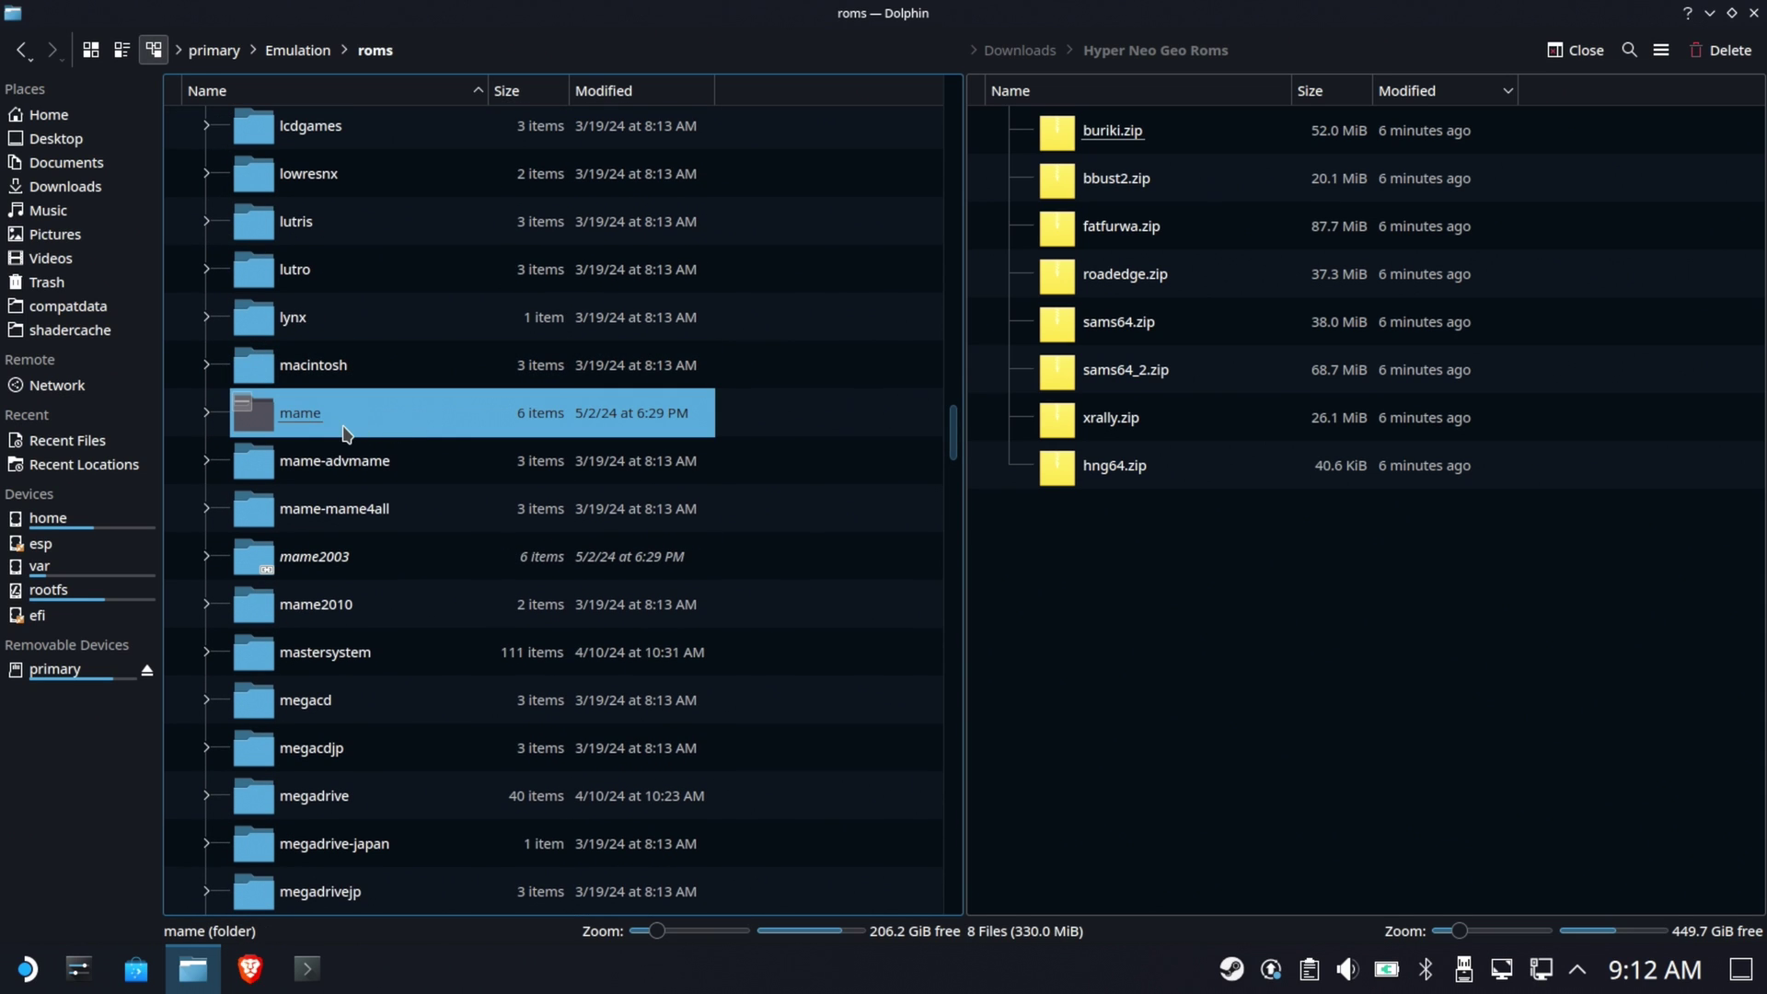
{"action": "double_click", "coordinate": [295, 414]}
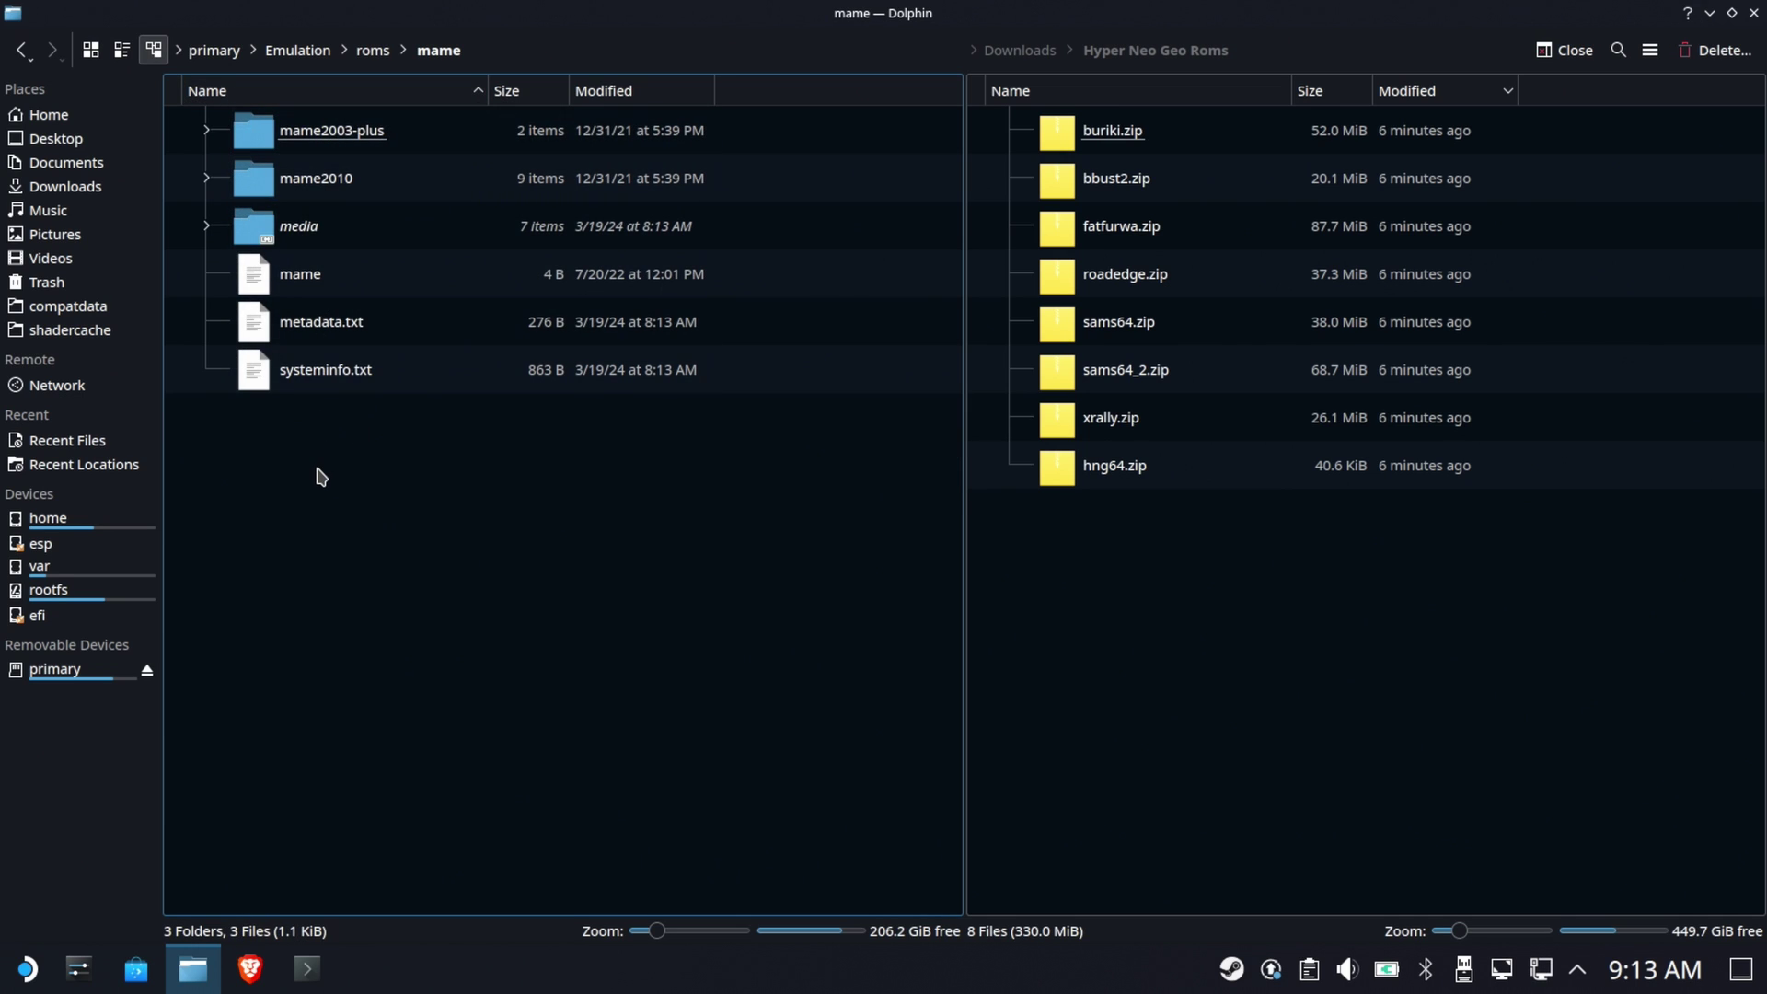
Copy all eight archives from Hyper Neo Geo Roms into the mame folder and close the file manager.
{"action": "left_click_drag", "start_coordinate": [1524, 644], "coordinate": [1058, 119]}
{"action": "left_click_drag", "start_coordinate": [1071, 414], "coordinate": [466, 494]}
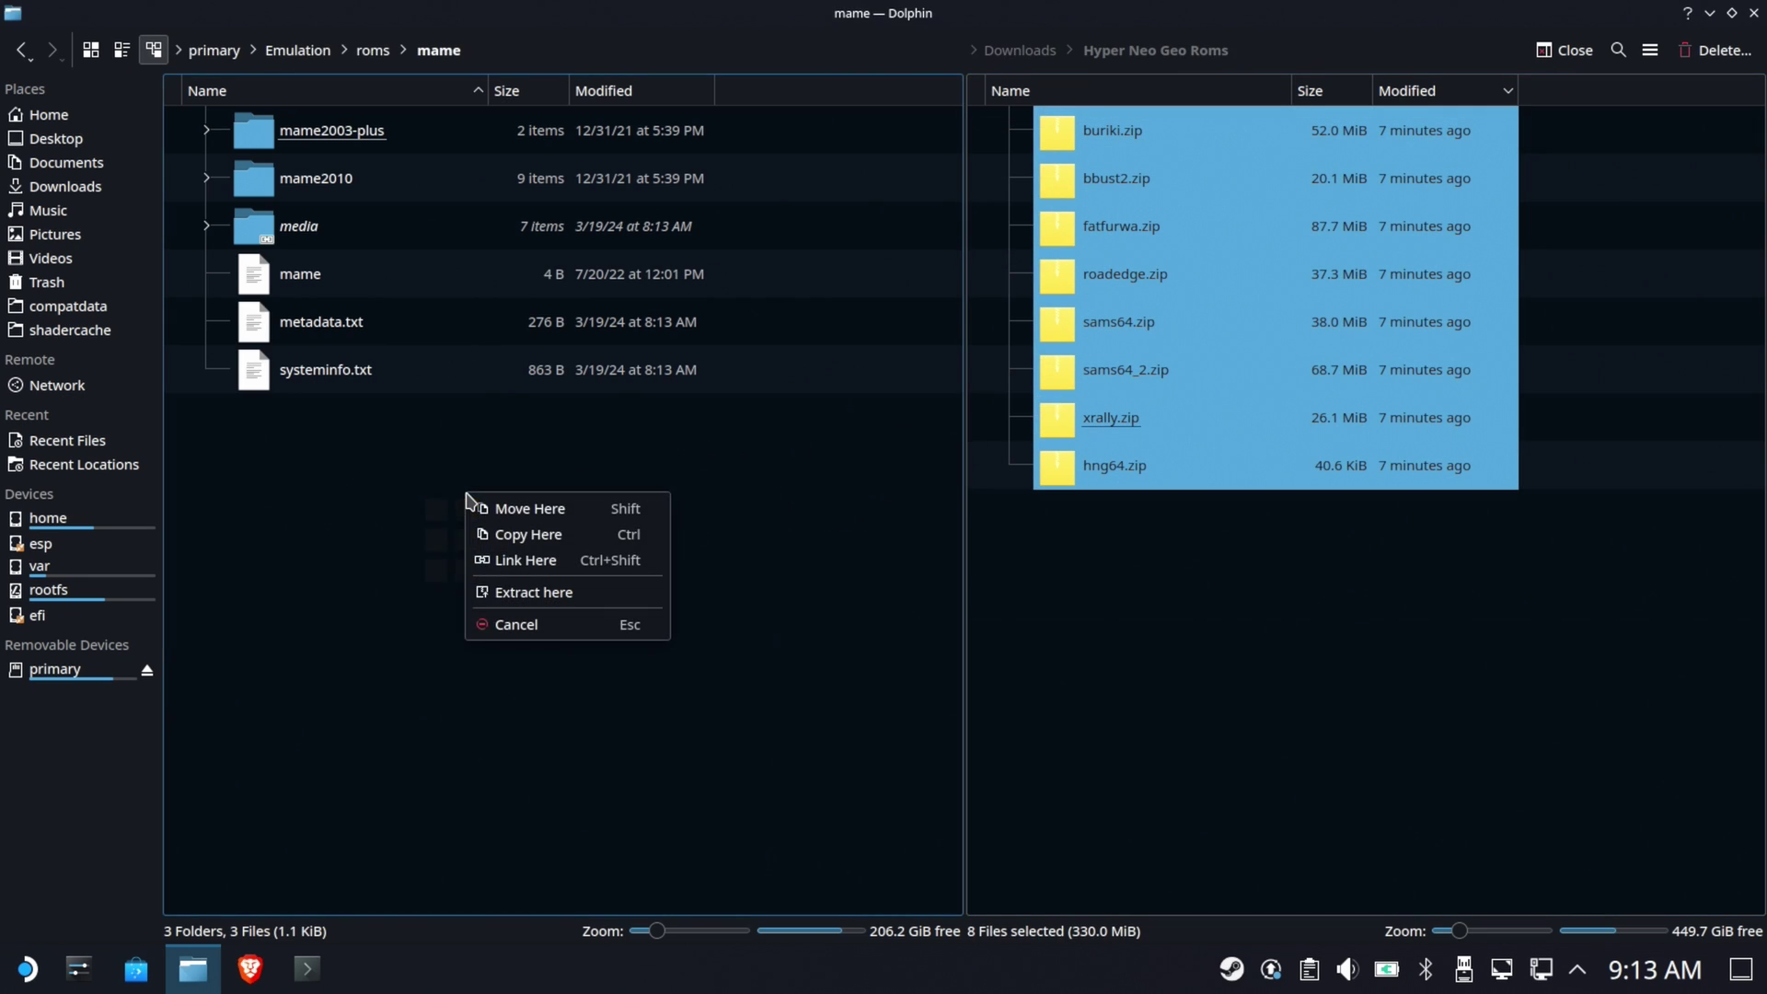
{"action": "left_click", "coordinate": [526, 535]}
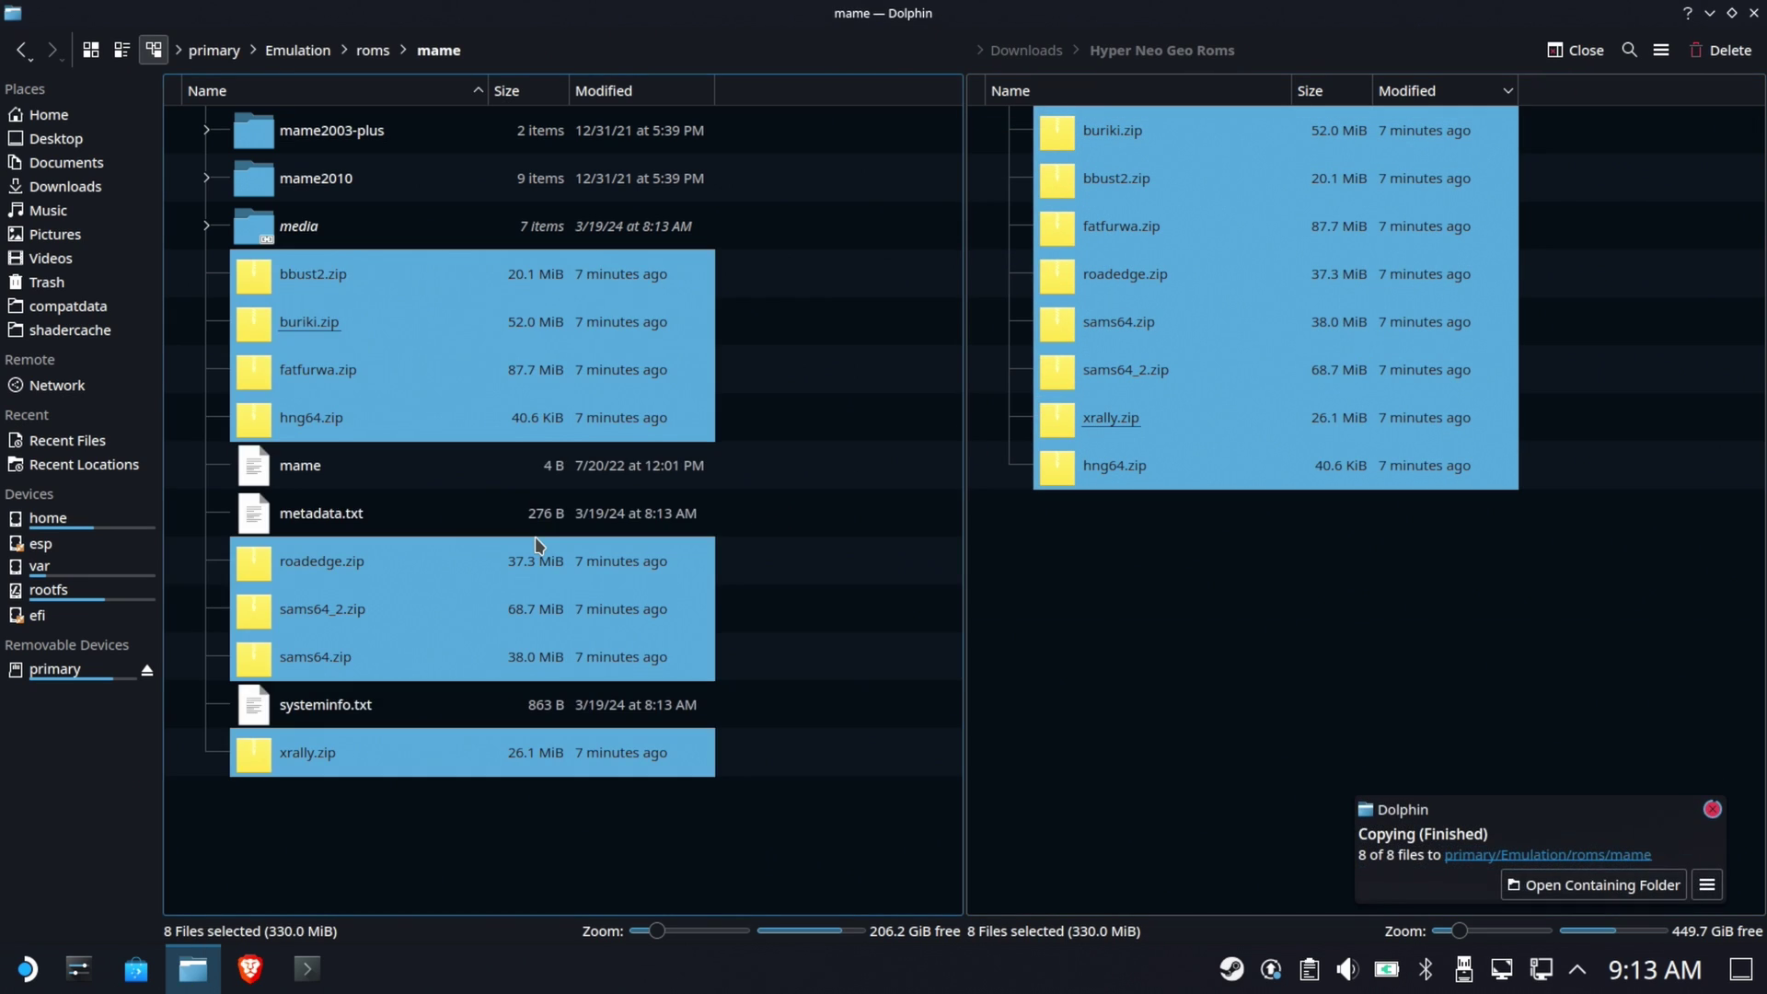
{"action": "left_click", "coordinate": [1712, 809]}
{"action": "left_click", "coordinate": [1754, 13]}
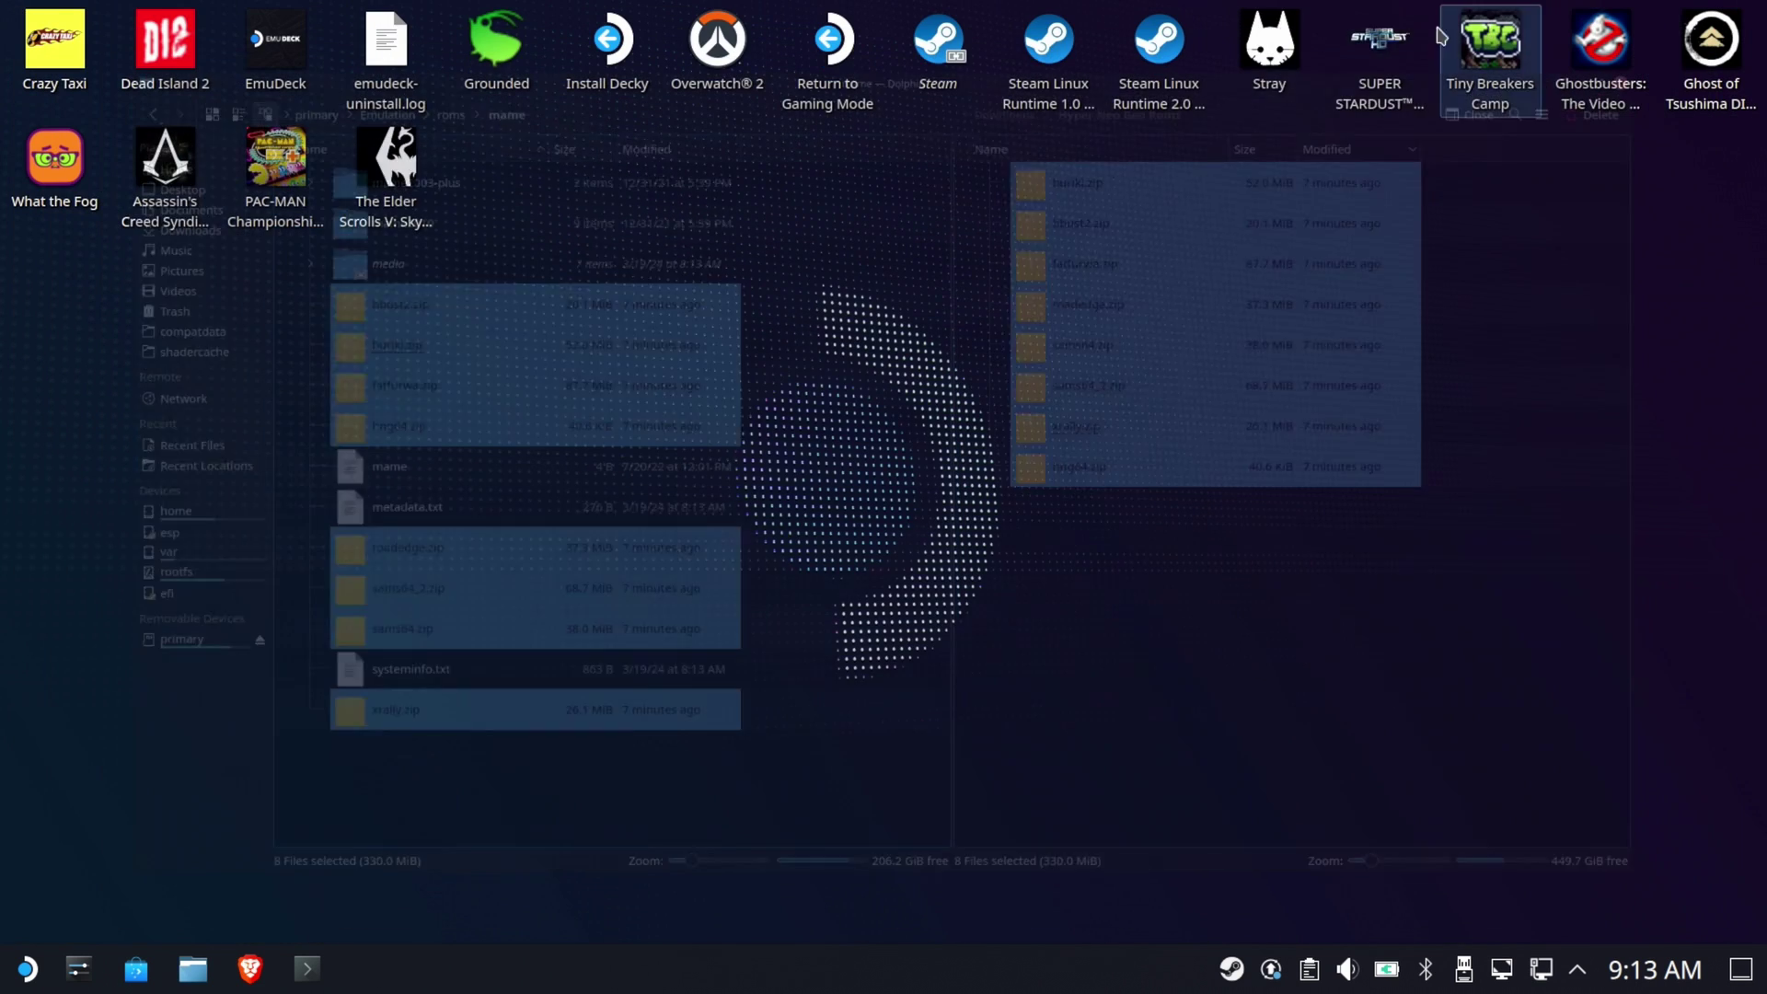
Launch ES-DE AppImage from the list of all applications.
{"action": "left_click", "coordinate": [303, 64]}
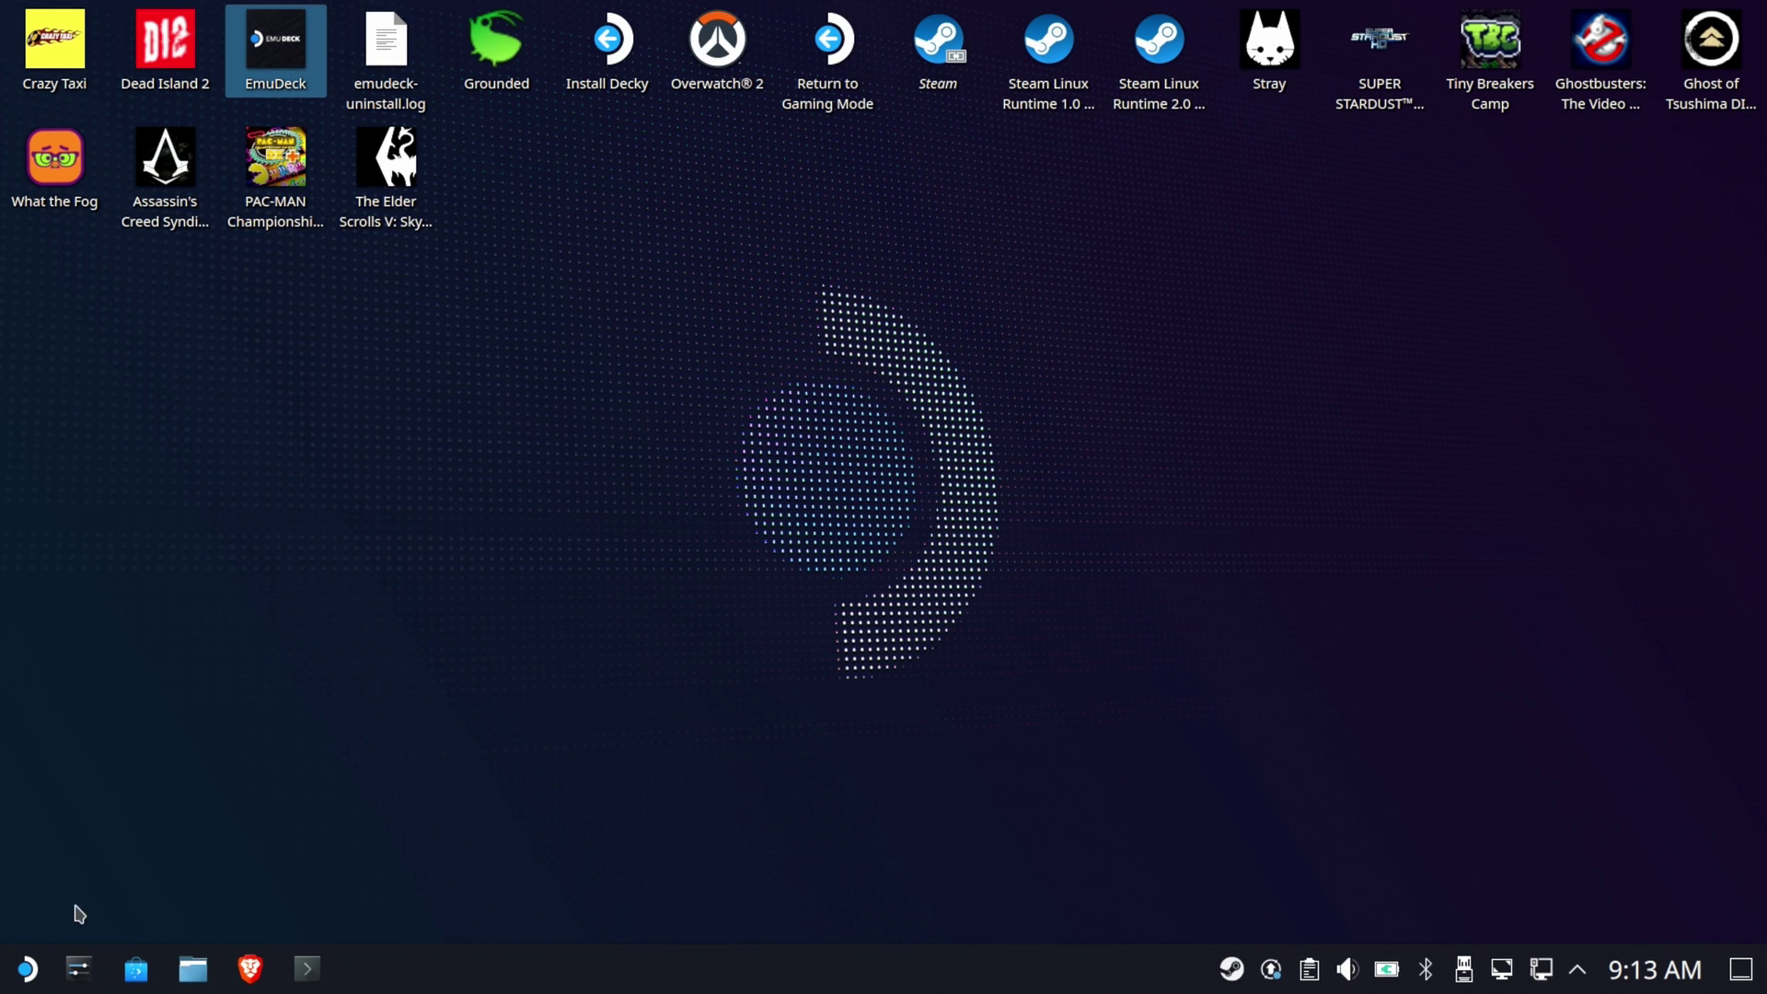
{"action": "left_click", "coordinate": [28, 968]}
{"action": "left_click", "coordinate": [44, 521]}
{"action": "scroll", "coordinate": [405, 768], "scroll_direction": "down", "scroll_amount": 5}
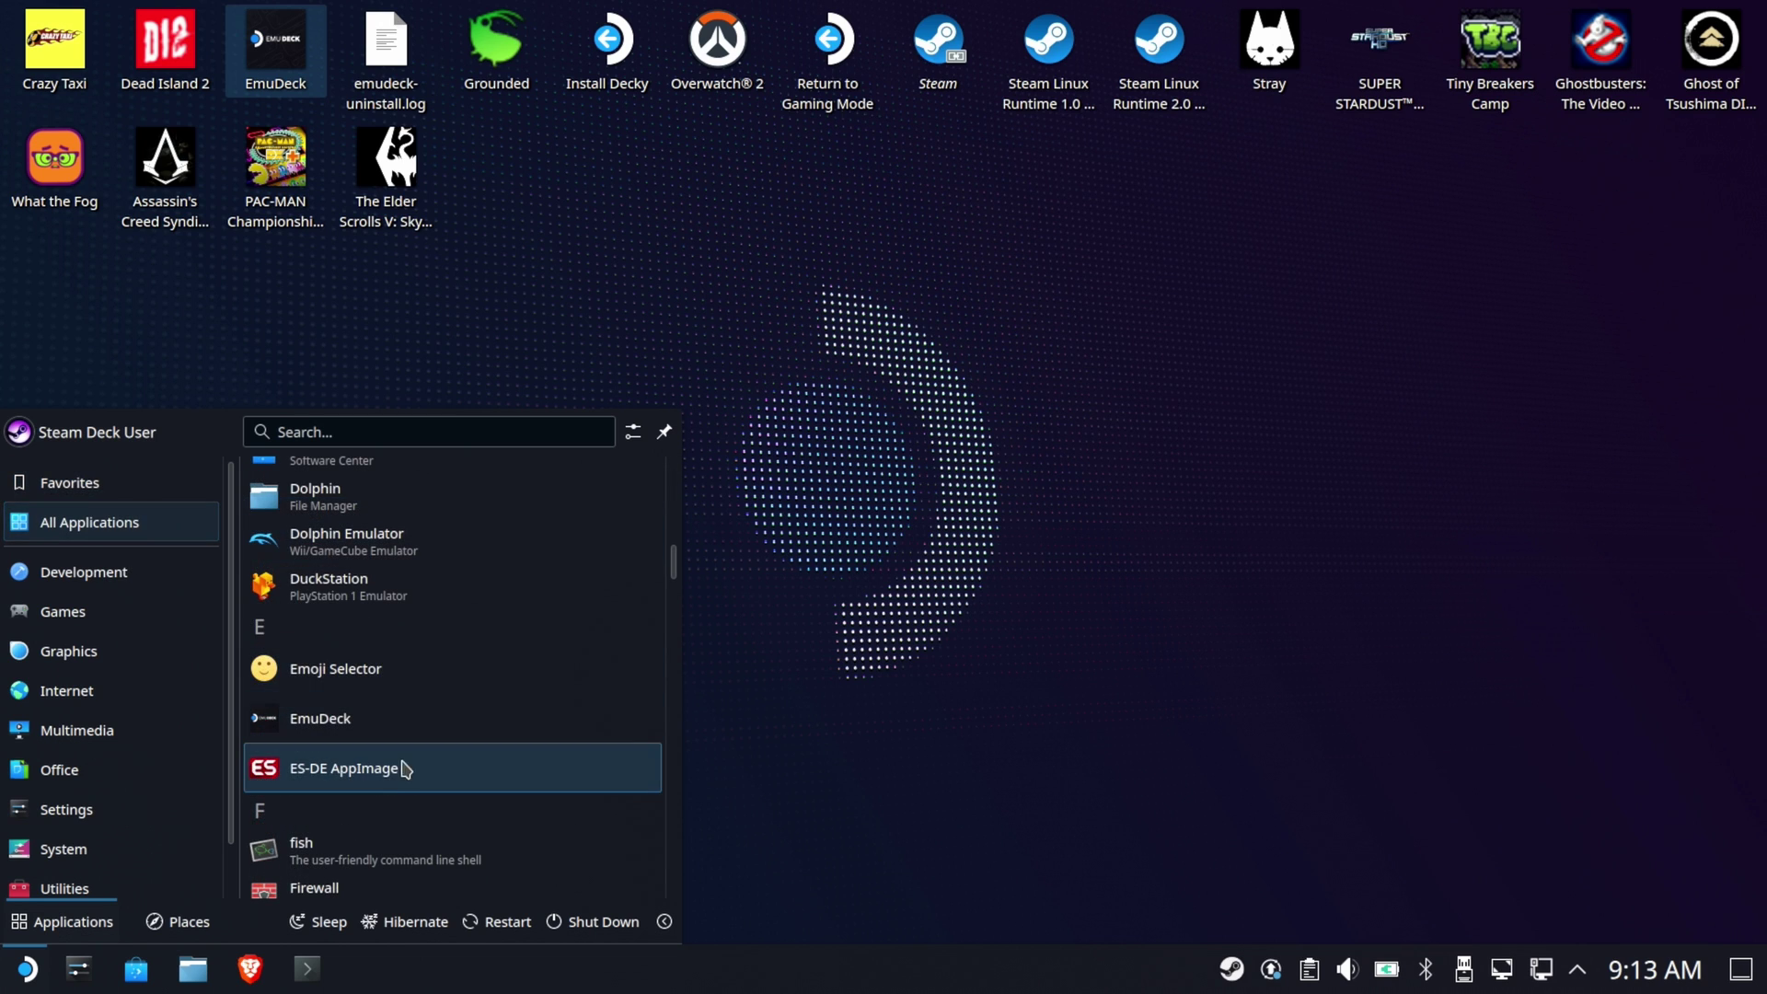
{"action": "left_click", "coordinate": [390, 772]}
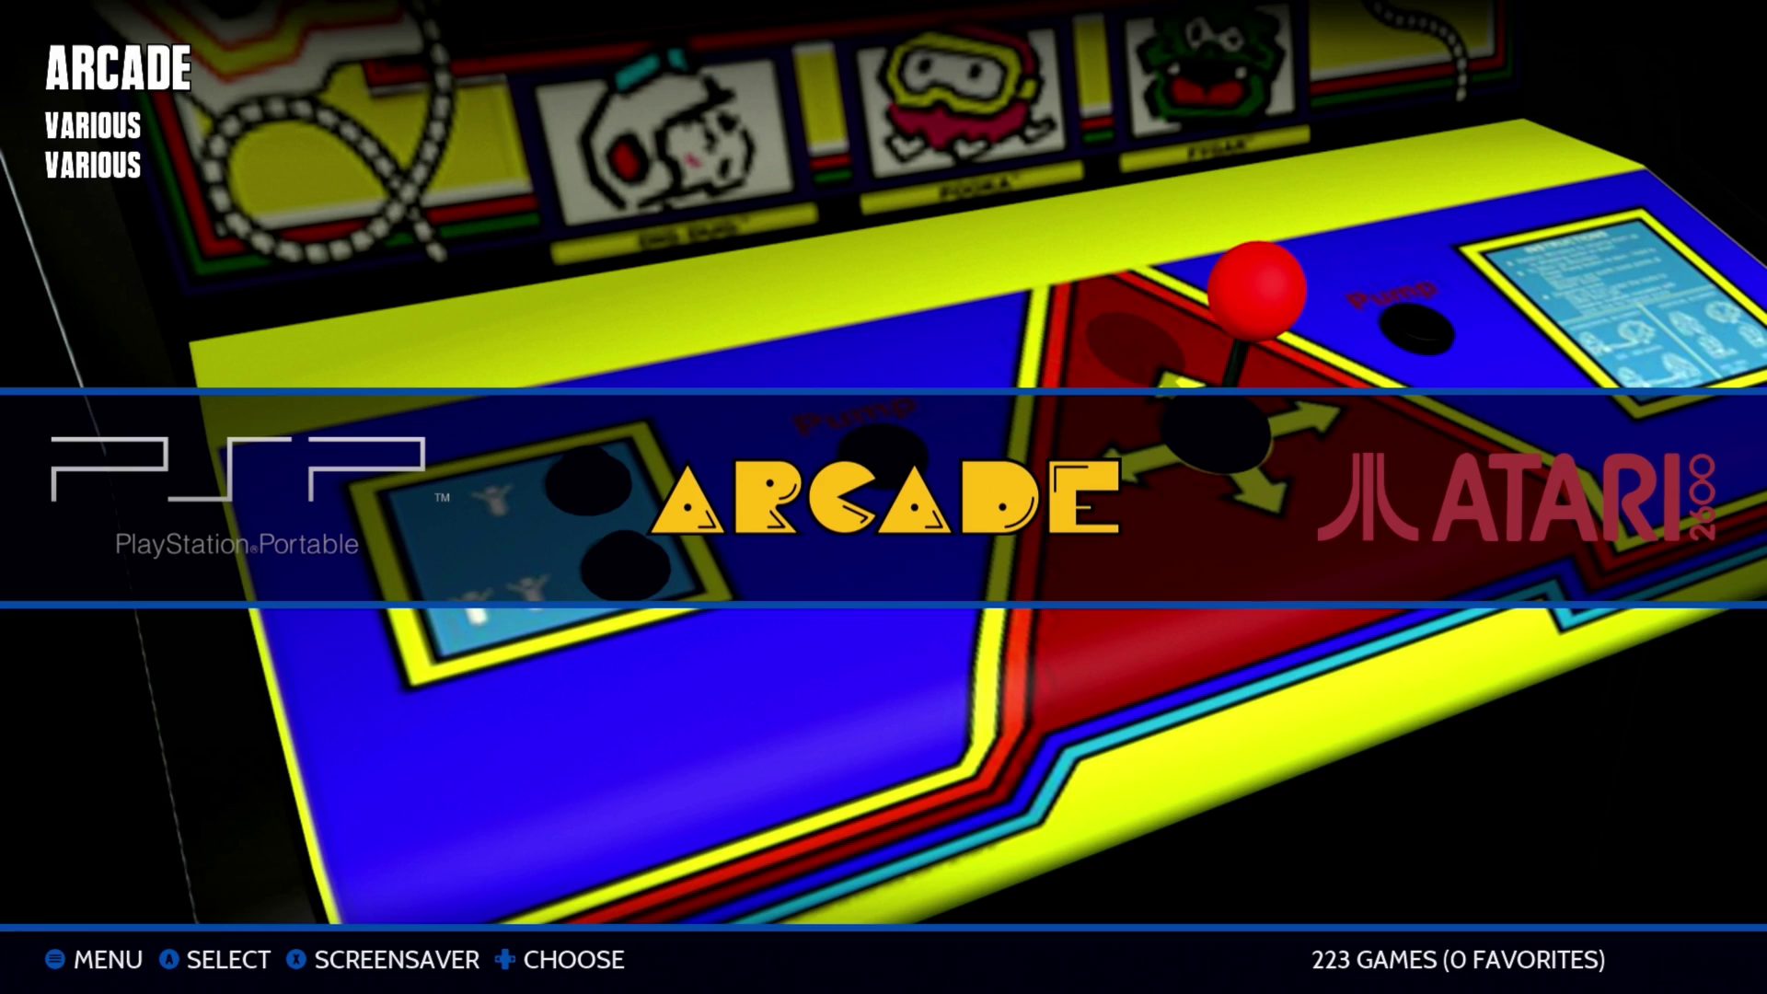
Browse the game systems to Multiple Arcade Machine Emulator (MAME) and open its game list.
{"action": "key", "text": "Right"}
{"action": "key", "text": "Right"}
{"action": "key", "text": "Right"}
{"action": "key", "text": "Right"}
{"action": "key", "text": "Right"}
{"action": "key", "text": "Right"}
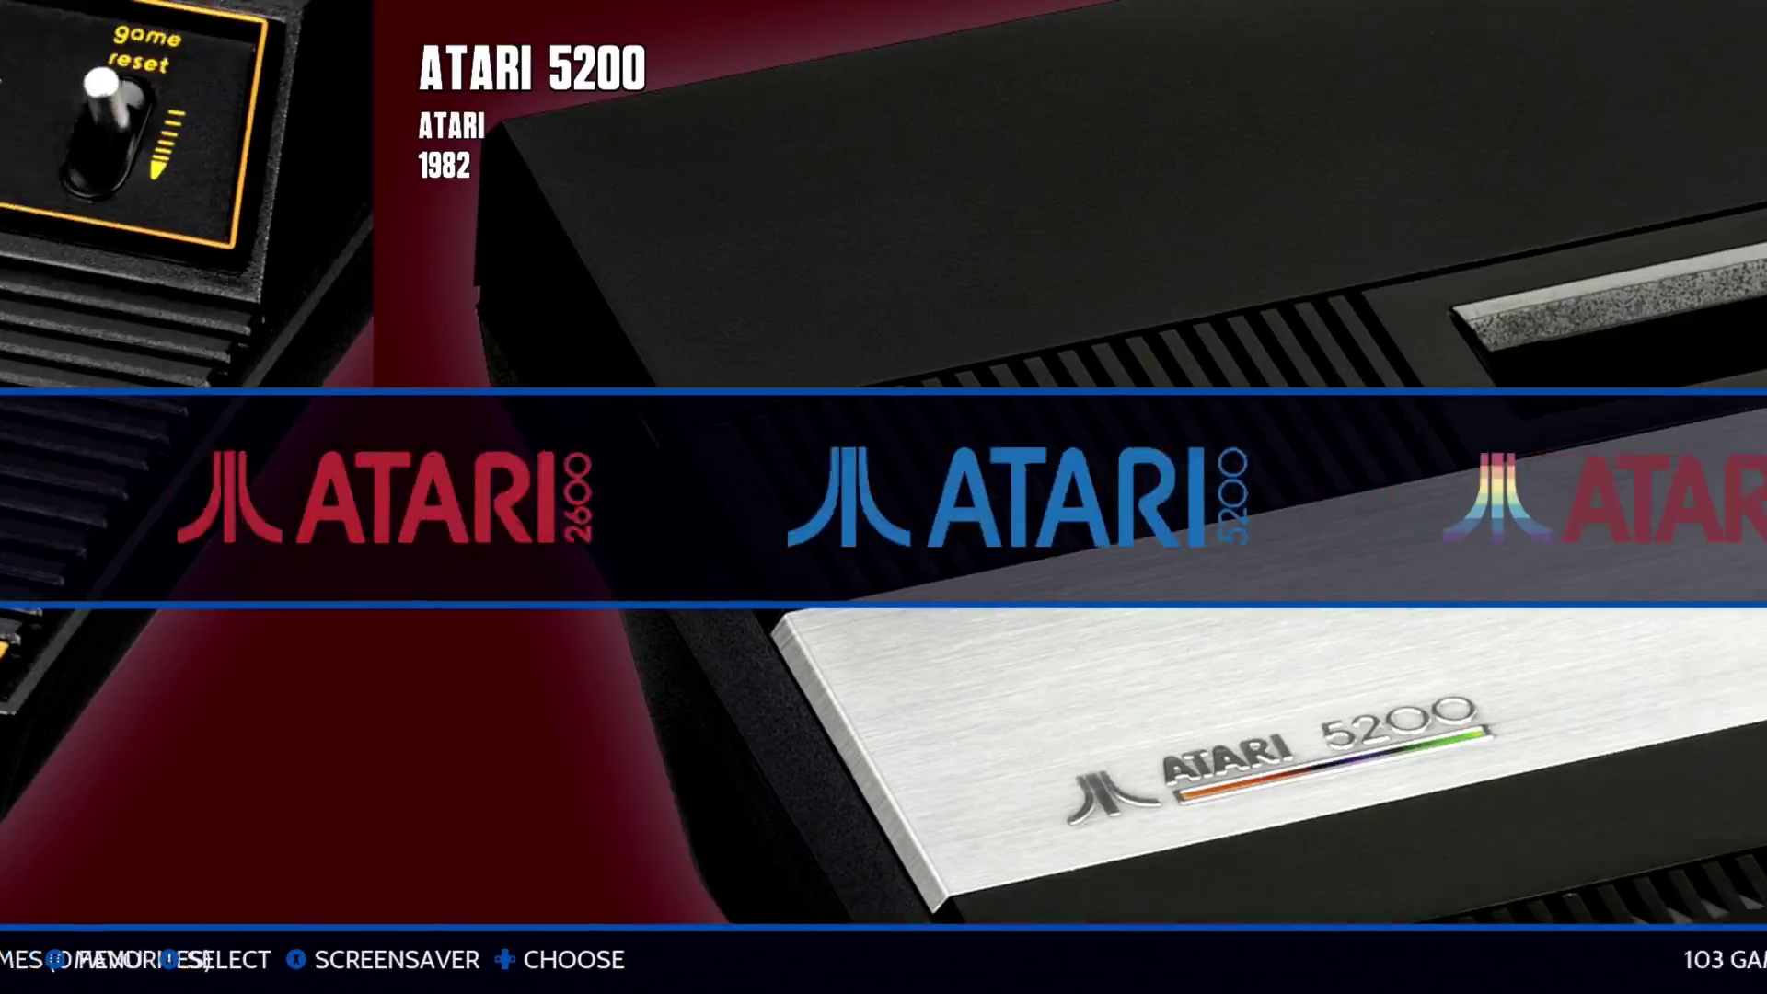
{"action": "key", "text": "Right"}
{"action": "key", "text": "Right"}
{"action": "key", "text": "Right"}
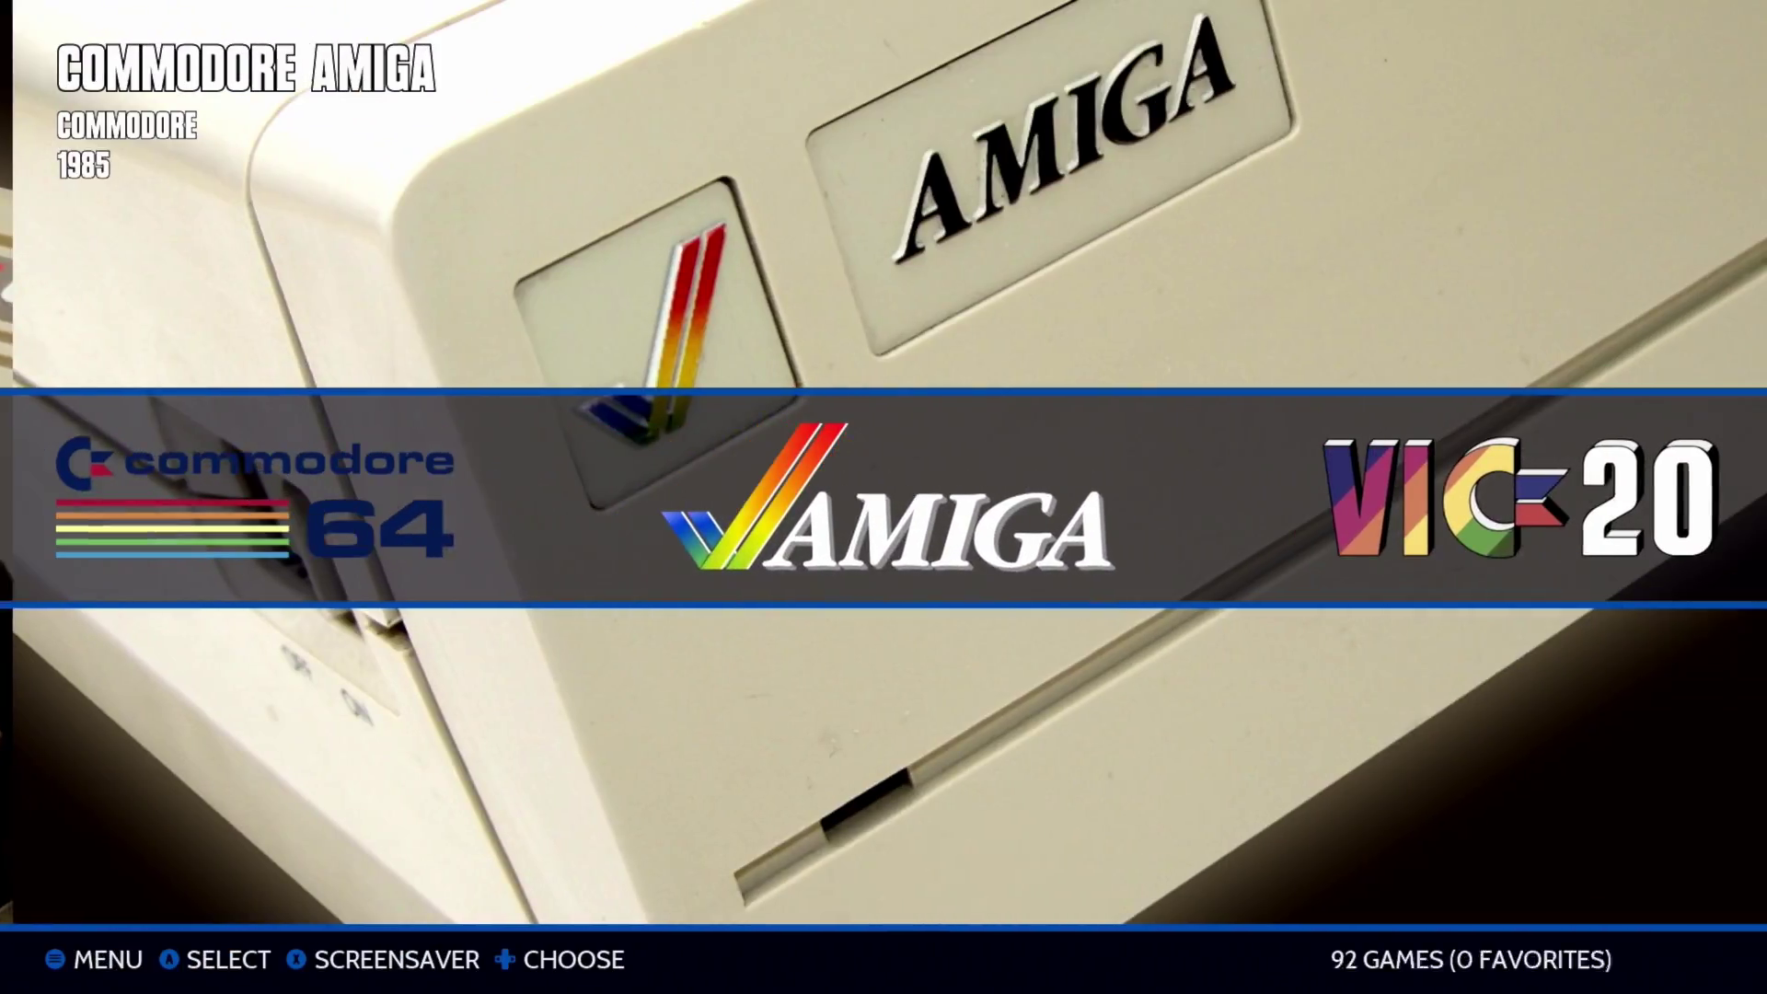
{"action": "key", "text": "Right"}
{"action": "key", "text": "Right"}
{"action": "key", "text": "Right"}
{"action": "key", "text": "Right"}
{"action": "key", "text": "Right"}
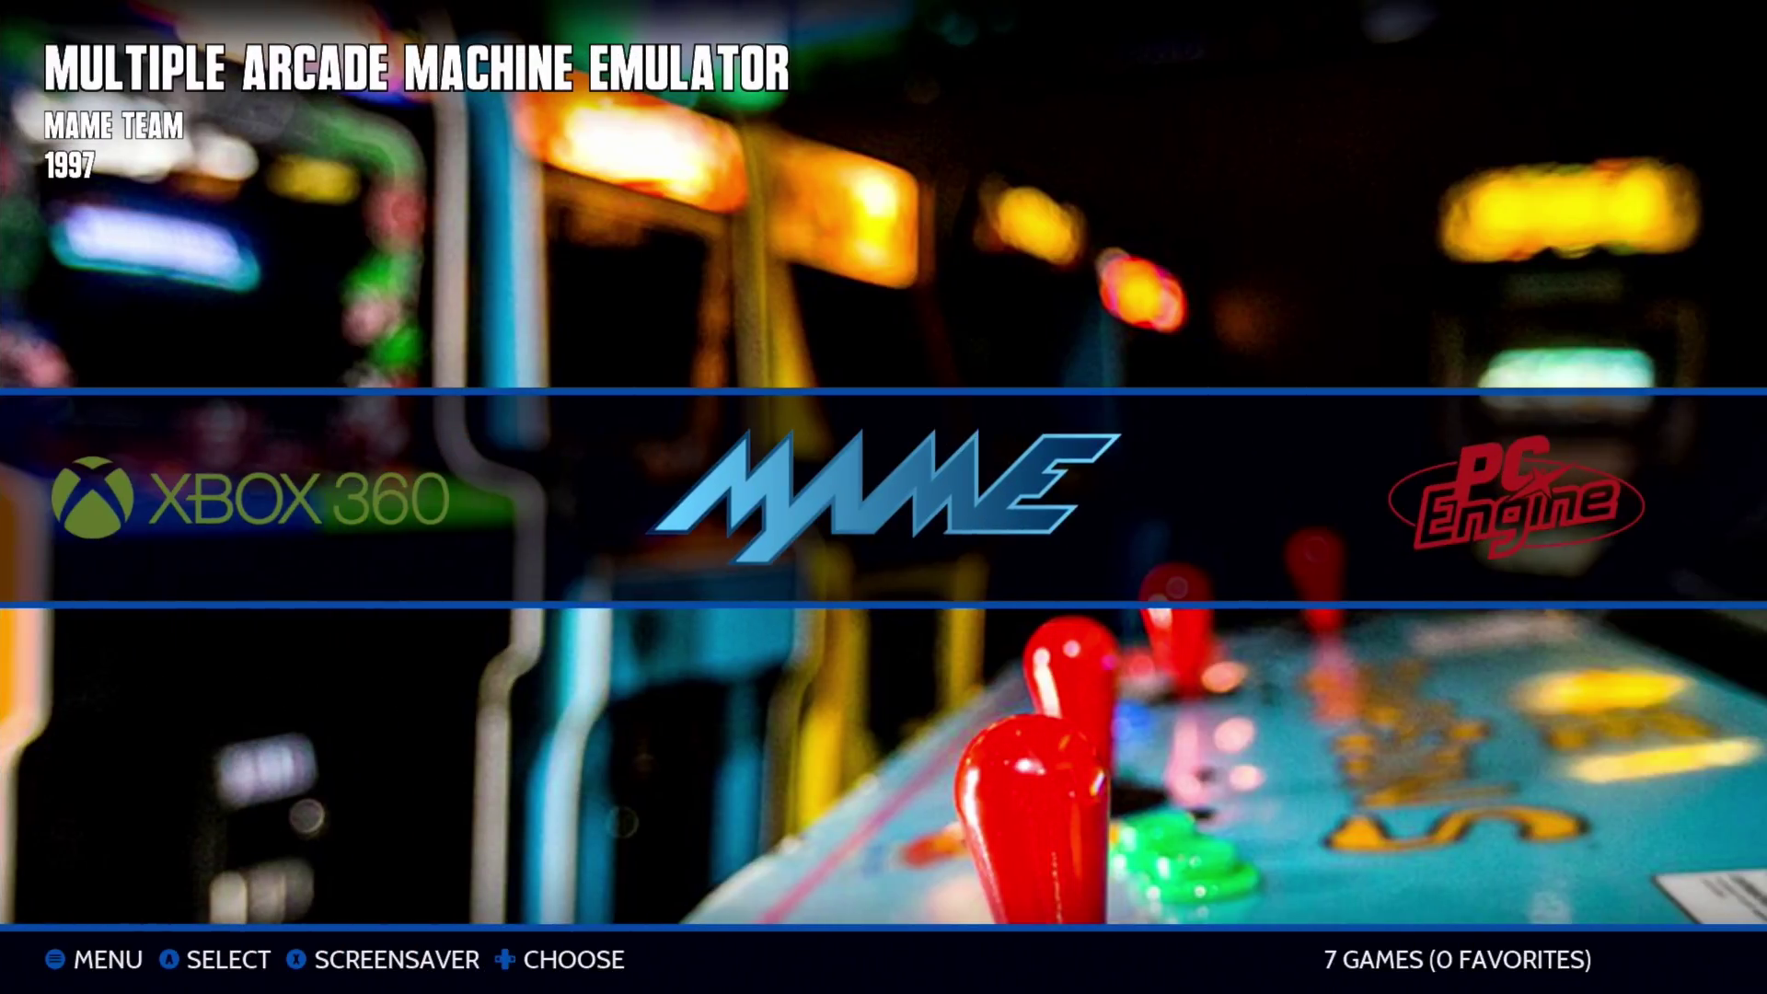
{"action": "key", "text": "Return"}
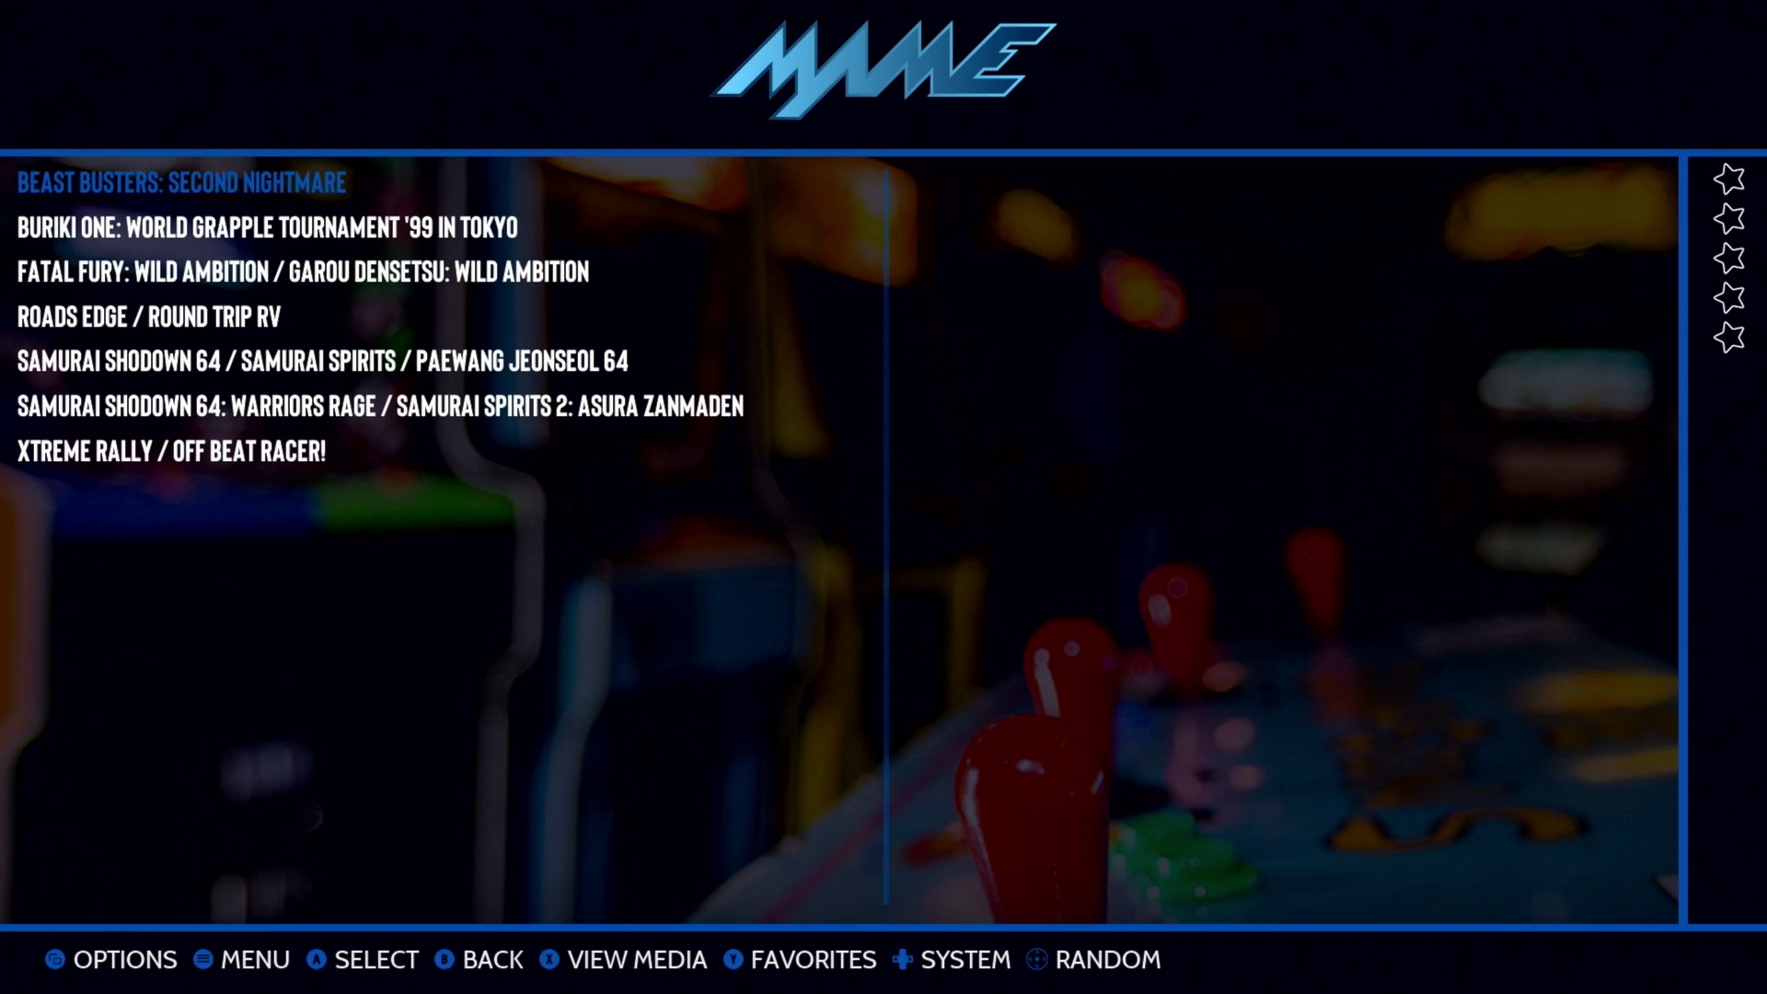
Look through the Hyper Neo Geo 64 titles in the MAME game list.
{"action": "key", "text": "Down"}
{"action": "key", "text": "Down"}
{"action": "key", "text": "Down"}
{"action": "key", "text": "Down"}
{"action": "key", "text": "Down"}
{"action": "key", "text": "Down"}
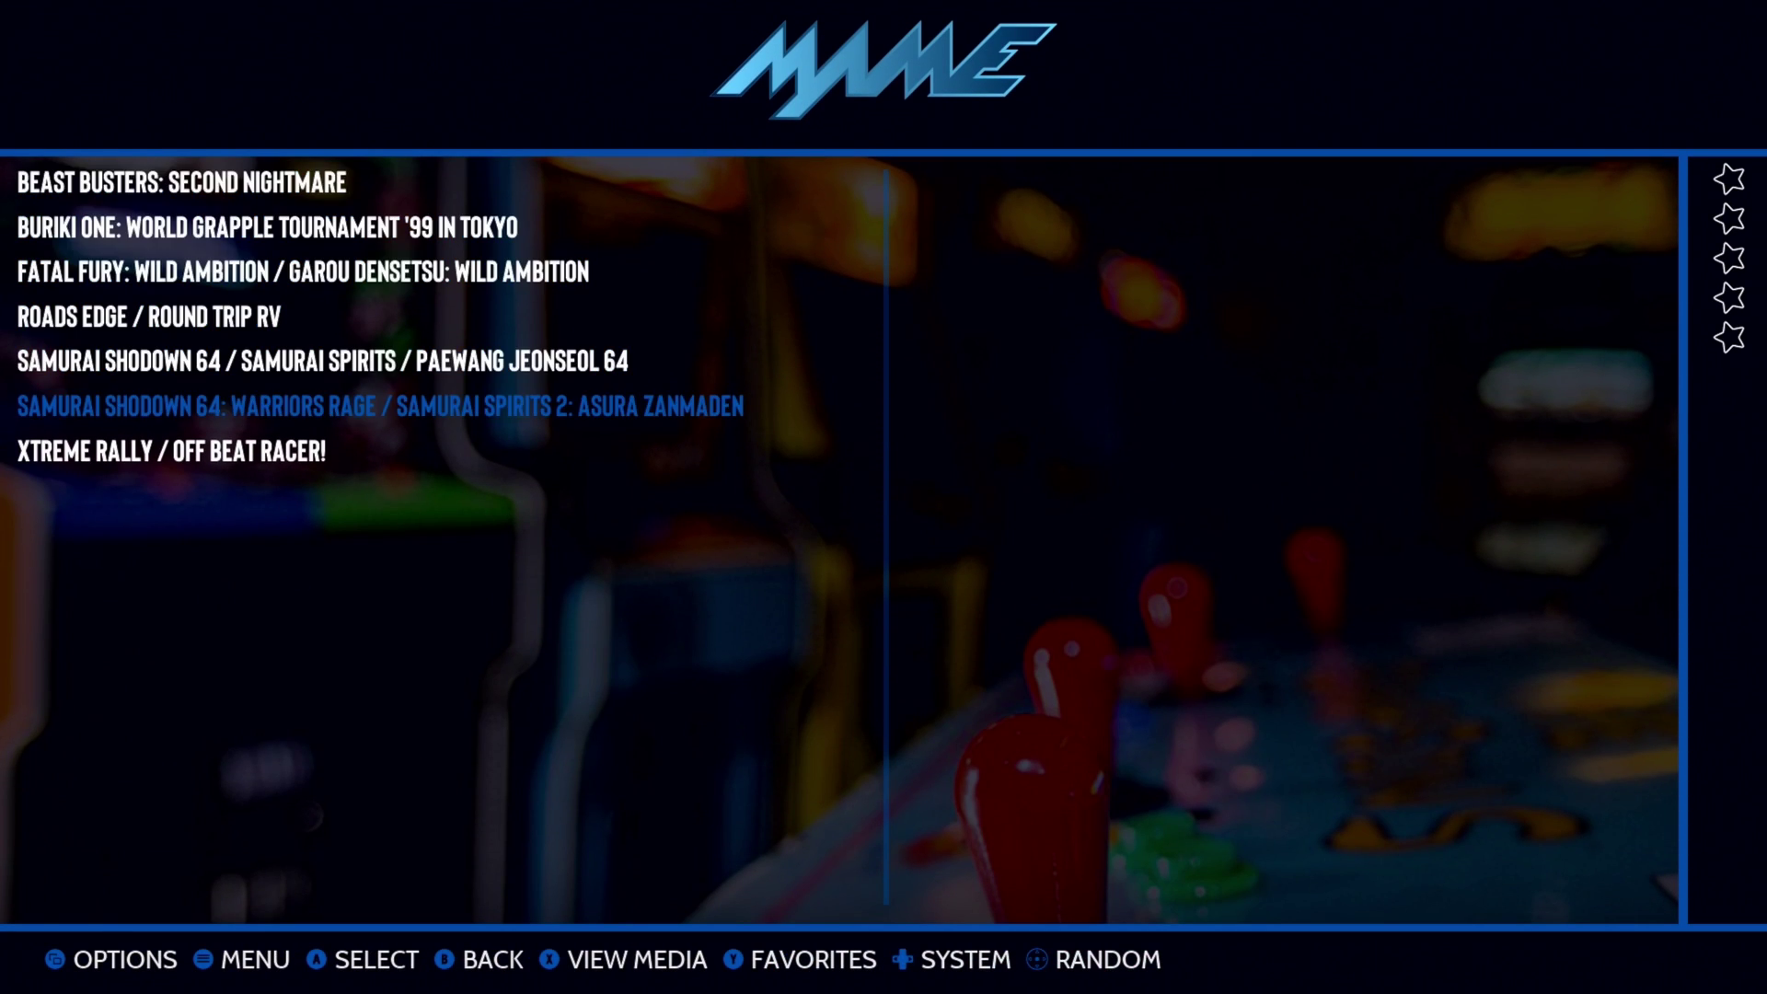
{"action": "key", "text": "Up"}
{"action": "key", "text": "Up"}
{"action": "key", "text": "Up"}
{"action": "key", "text": "Up"}
{"action": "key", "text": "Up"}
{"action": "key", "text": "Up"}
{"action": "key", "text": "Up"}
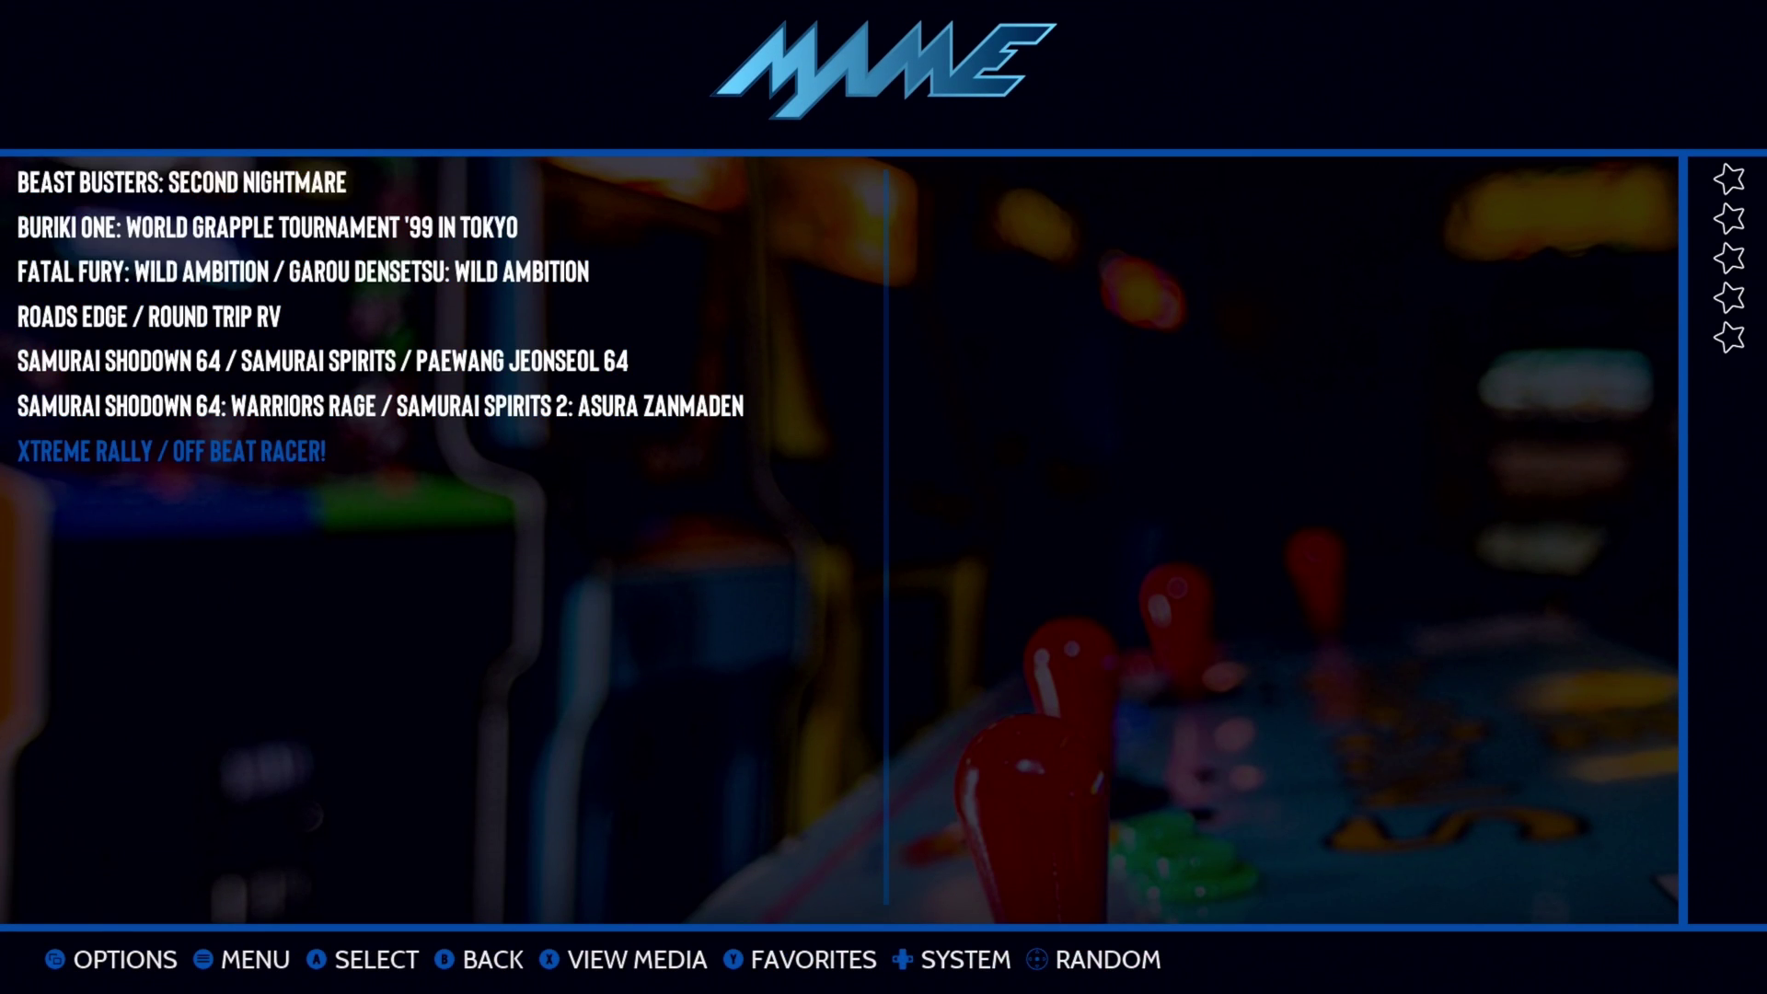
Launch Beast Busters: Second Nightmare and insert credits for both players.
{"action": "key", "text": "Down"}
{"action": "key", "text": "Return"}
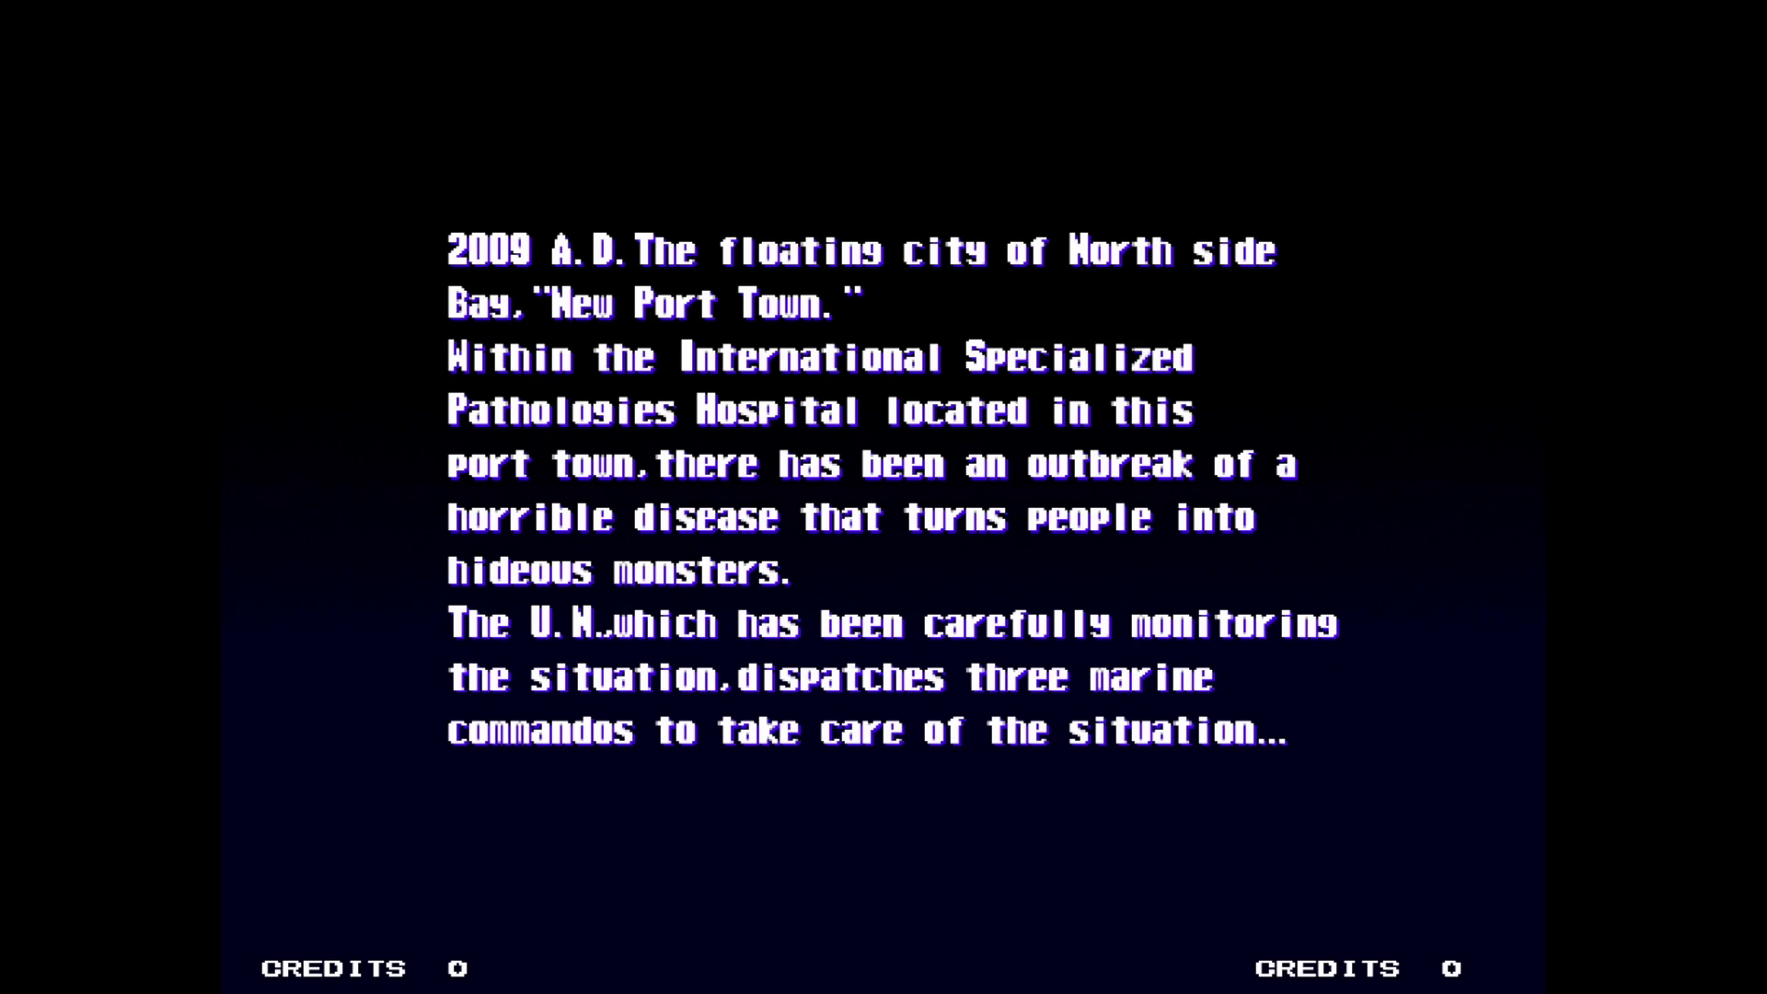
{"action": "key", "text": "5"}
{"action": "key", "text": "5"}
{"action": "key", "text": "5"}
{"action": "key", "text": "6"}
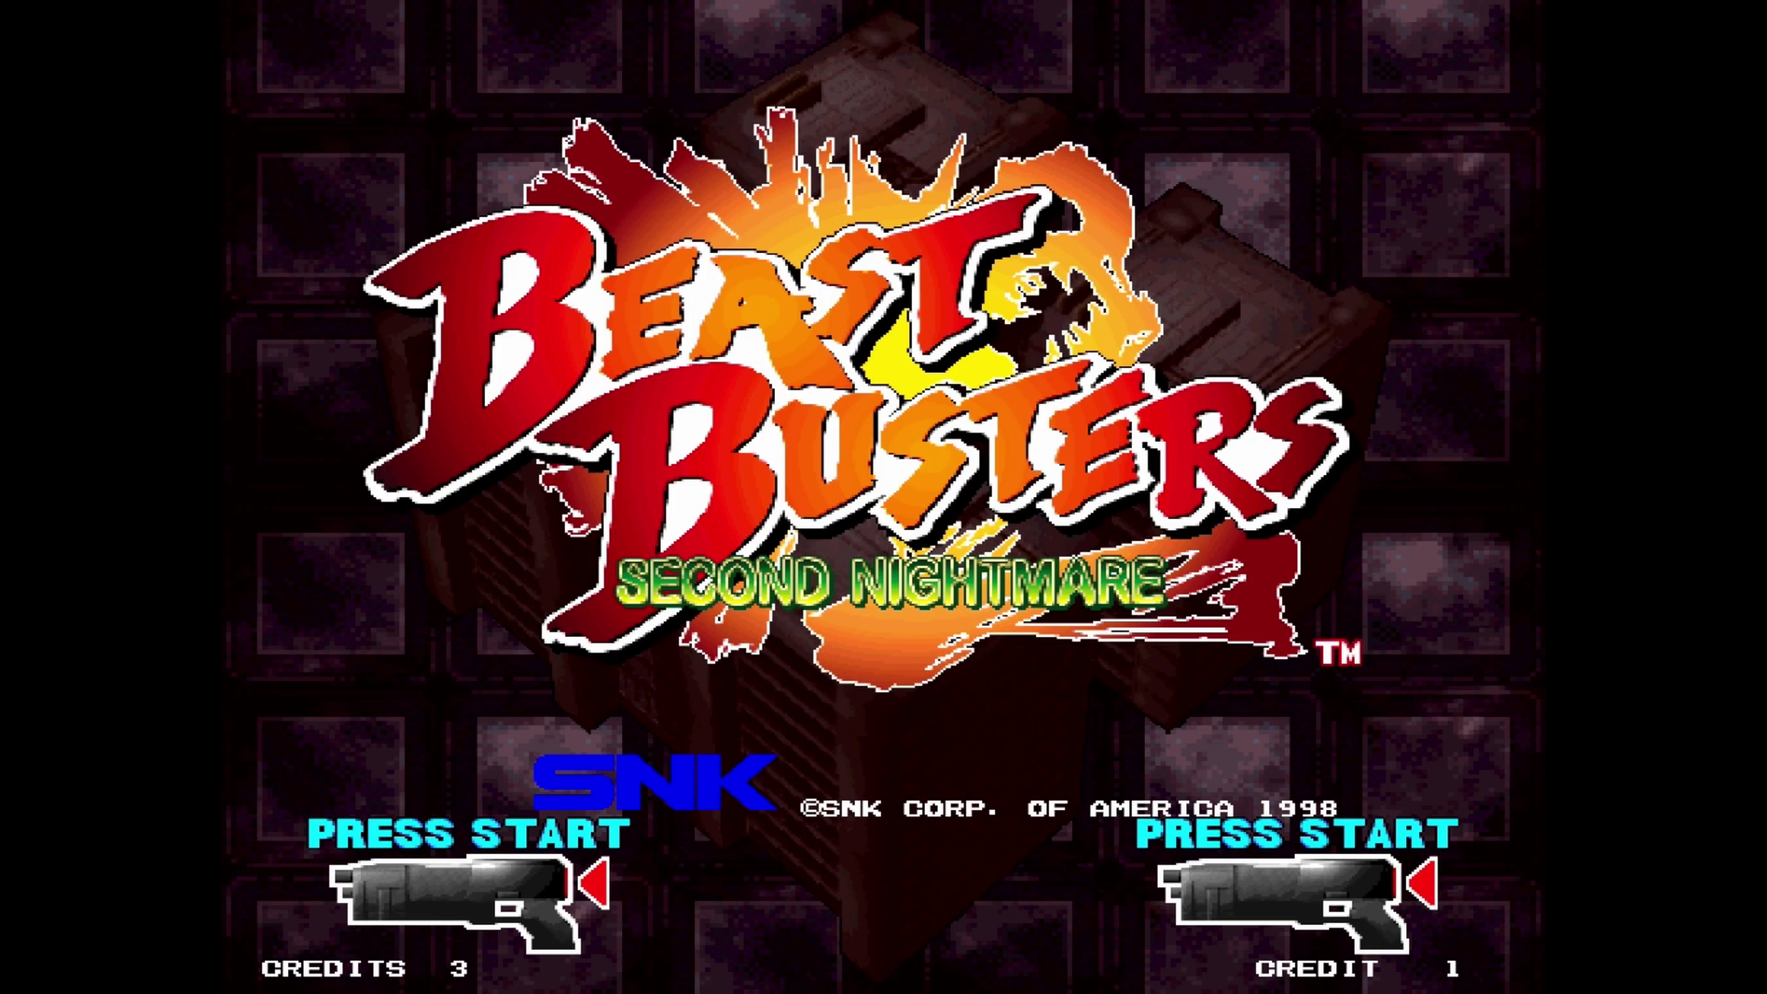
{"action": "key", "text": "6"}
{"action": "key", "text": "6"}
{"action": "key", "text": "6"}
{"action": "key", "text": "6"}
{"action": "key", "text": "6"}
{"action": "key", "text": "6"}
Exit Beast Busters: Second Nightmare and reopen the MAME game list.
{"action": "key", "text": "Escape"}
{"action": "key", "text": "Escape"}
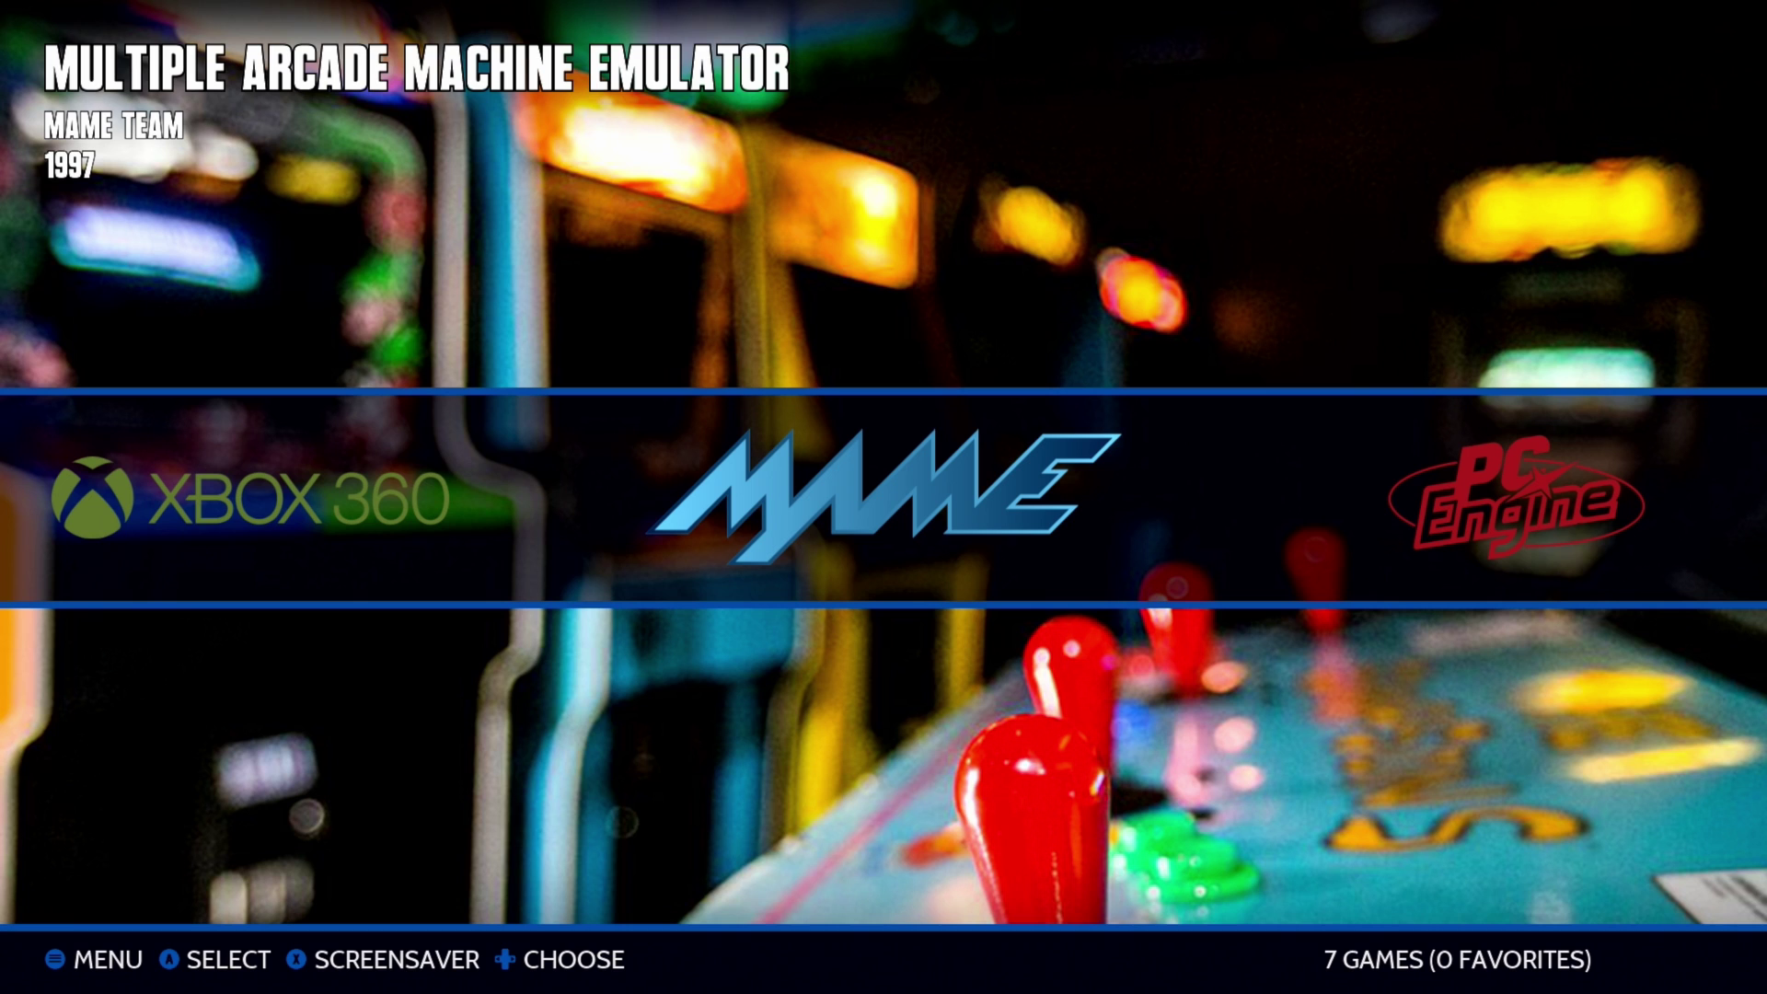
{"action": "key", "text": "Return"}
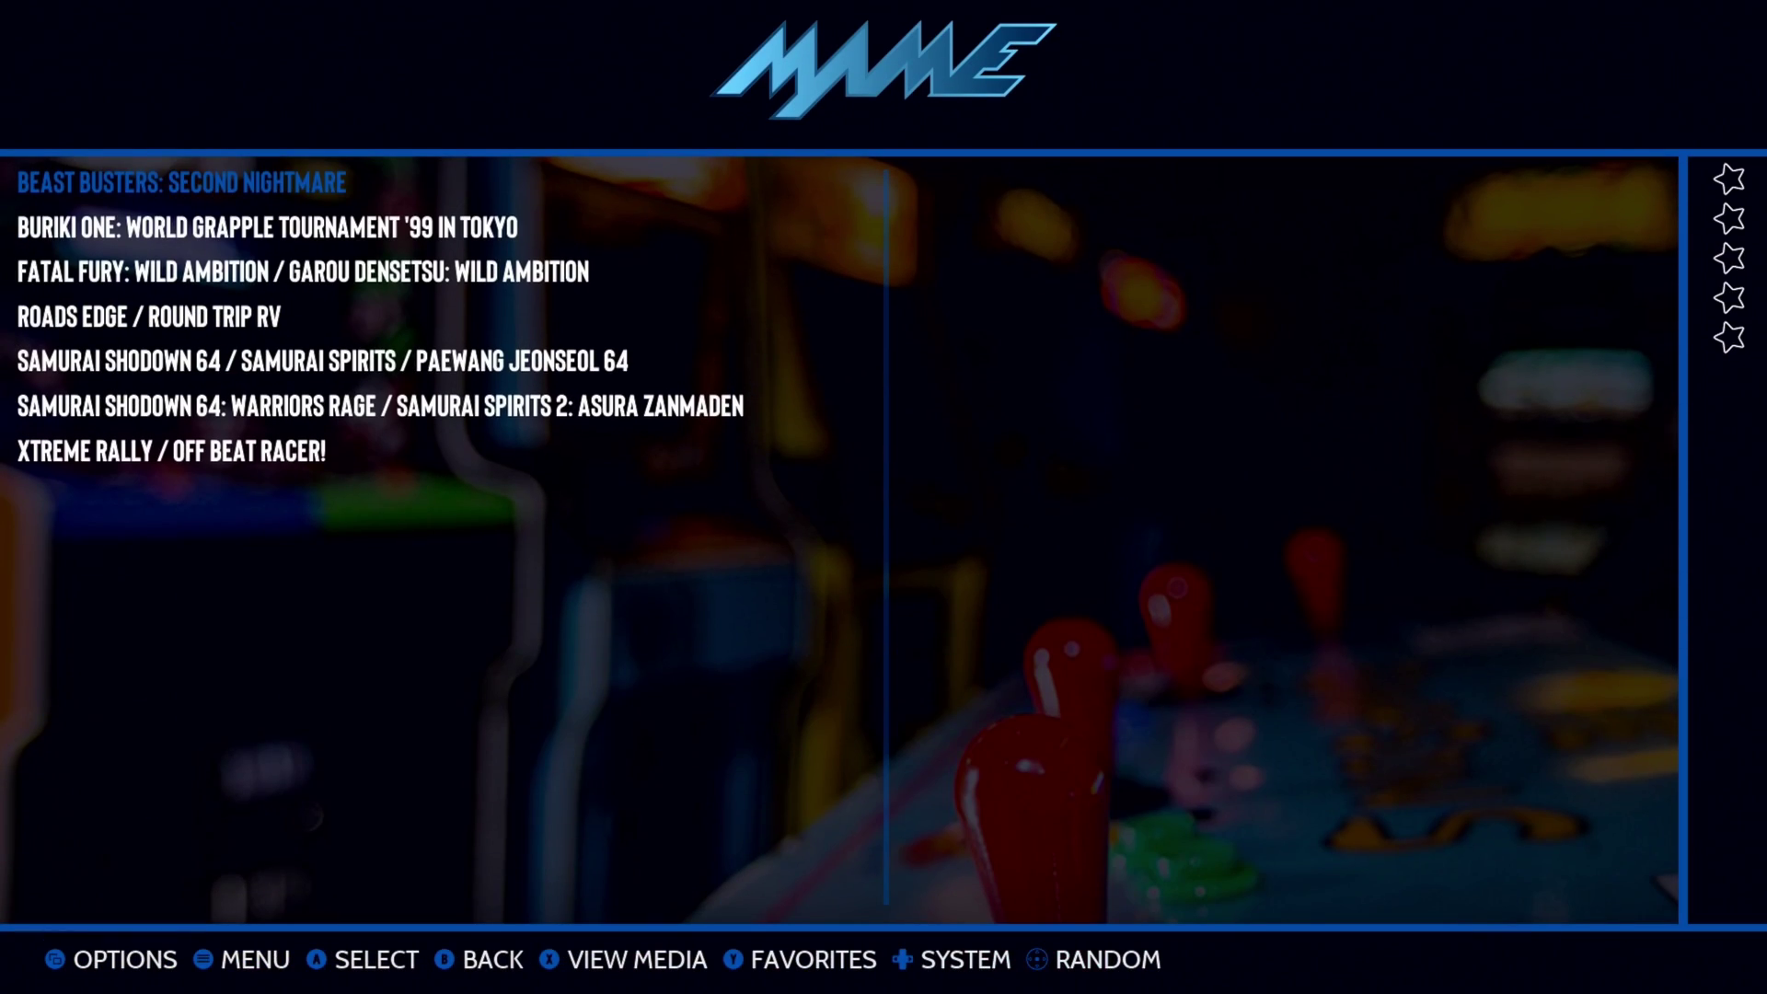
Open the metadata editor for Beast Busters: Second Nightmare from the gamelist options.
{"action": "key", "text": "F1"}
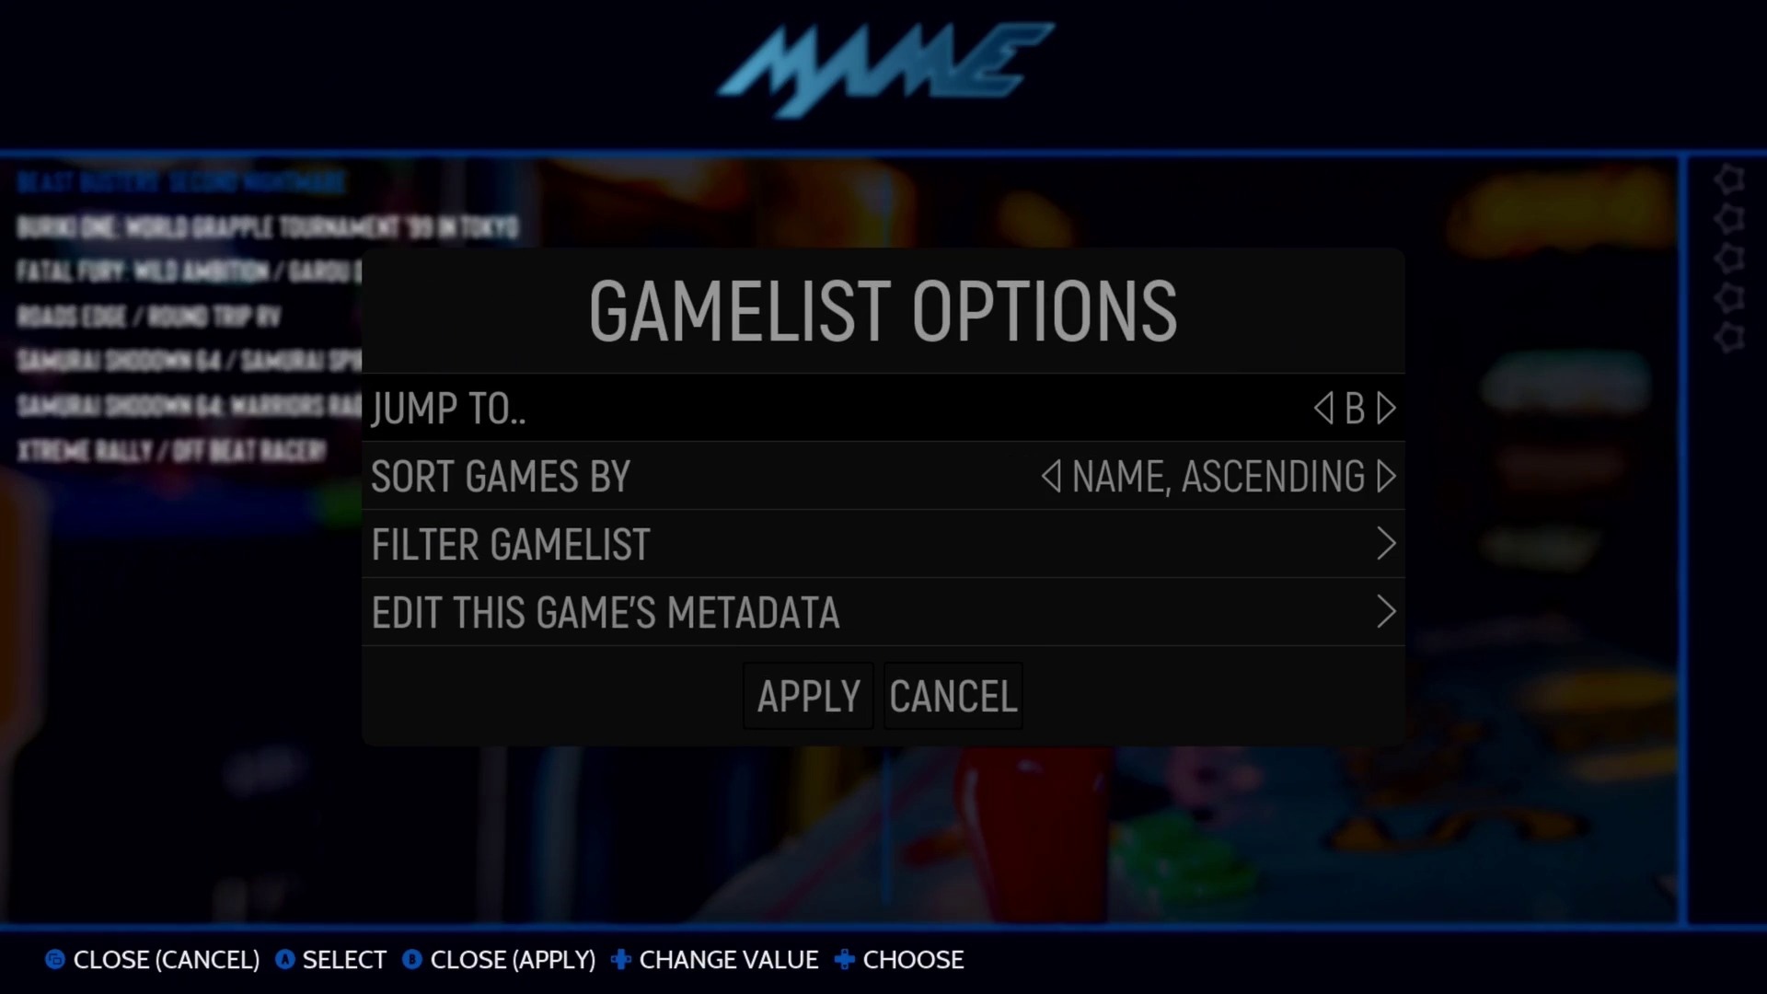
{"action": "key", "text": "Down"}
{"action": "key", "text": "Down"}
{"action": "key", "text": "Down"}
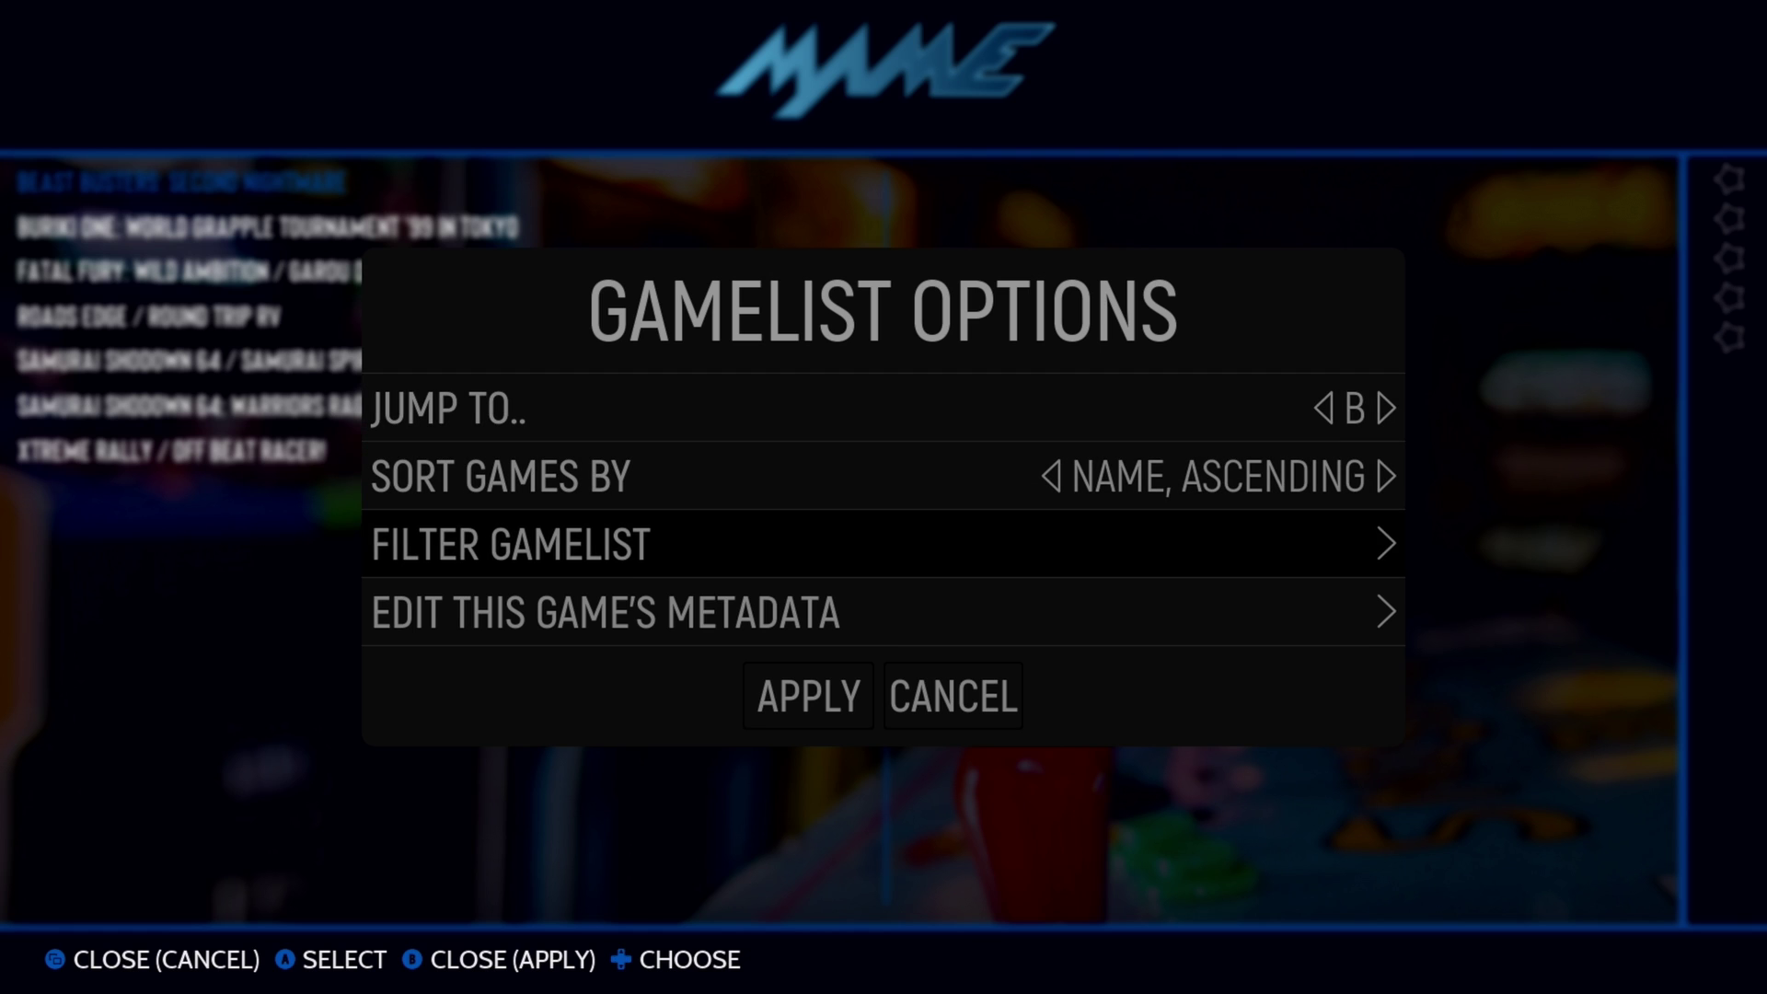
{"action": "key", "text": "Return"}
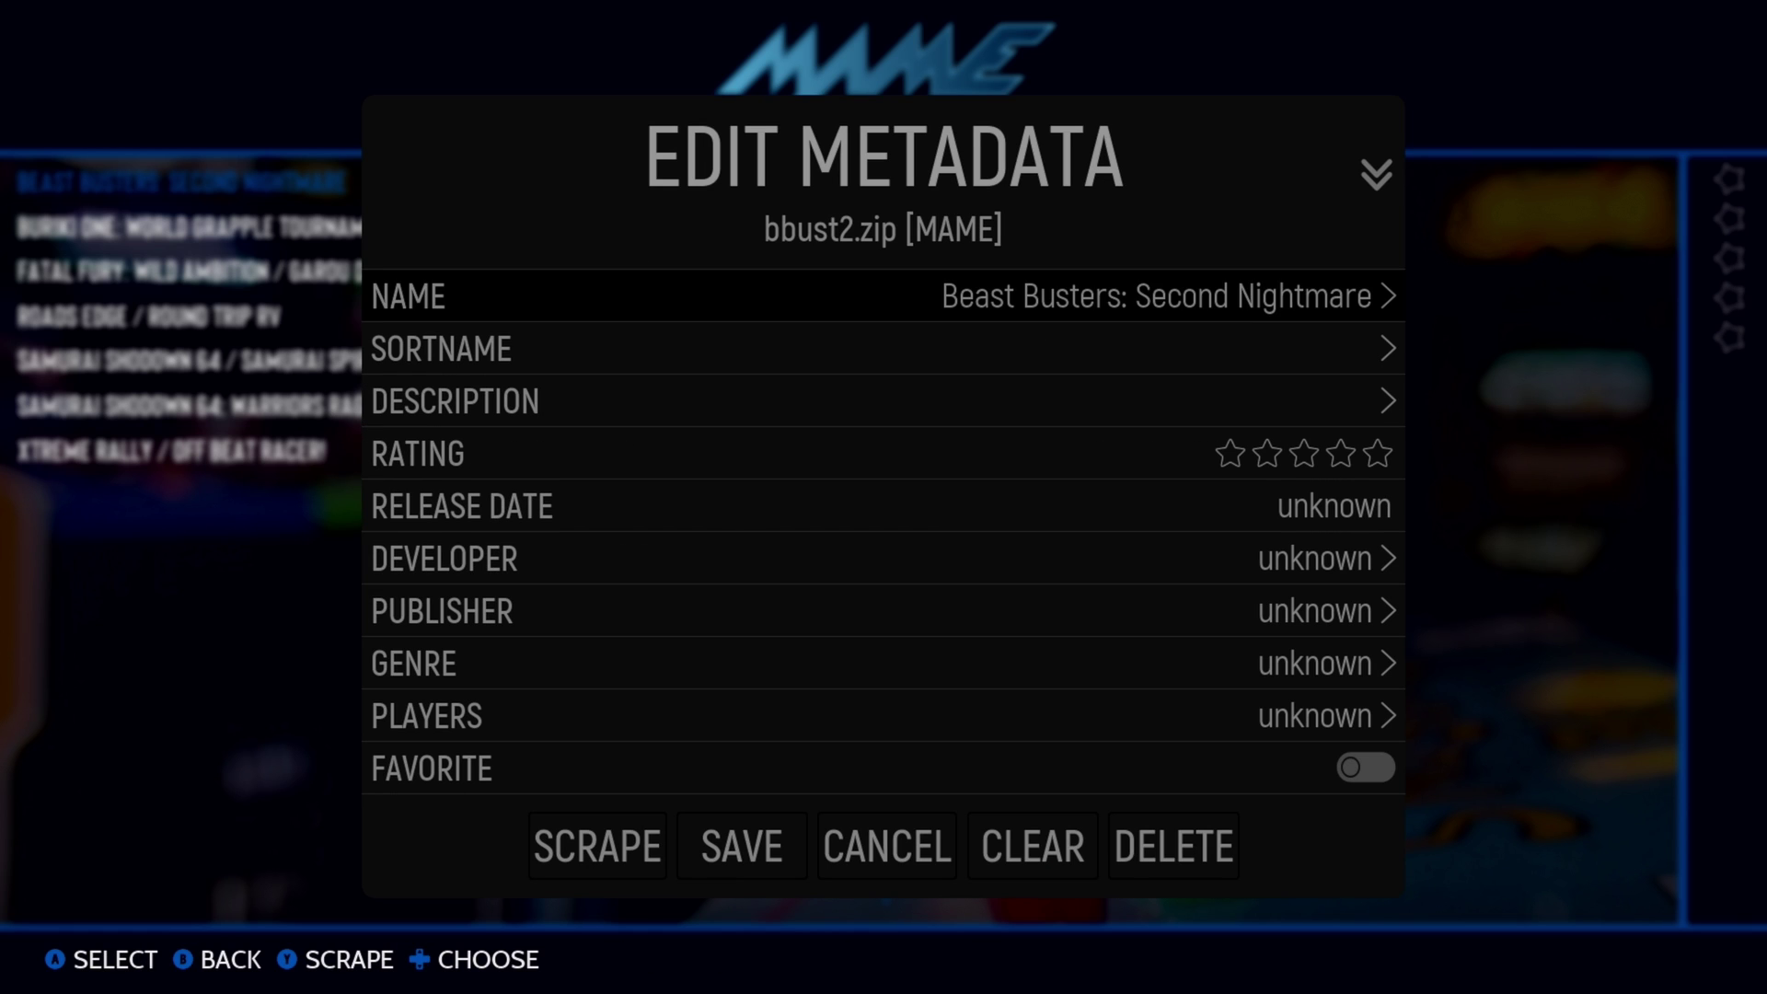
Find the alternative emulator setting in the metadata of bbust2.zip and open its emulator choices.
{"action": "key", "text": "Down"}
{"action": "key", "text": "Down"}
{"action": "key", "text": "Down"}
{"action": "key", "text": "Down"}
{"action": "key", "text": "Down"}
{"action": "key", "text": "Down"}
{"action": "key", "text": "Down"}
{"action": "key", "text": "Down"}
{"action": "key", "text": "Down"}
{"action": "key", "text": "Down"}
{"action": "key", "text": "Down"}
{"action": "key", "text": "Down"}
{"action": "key", "text": "Down"}
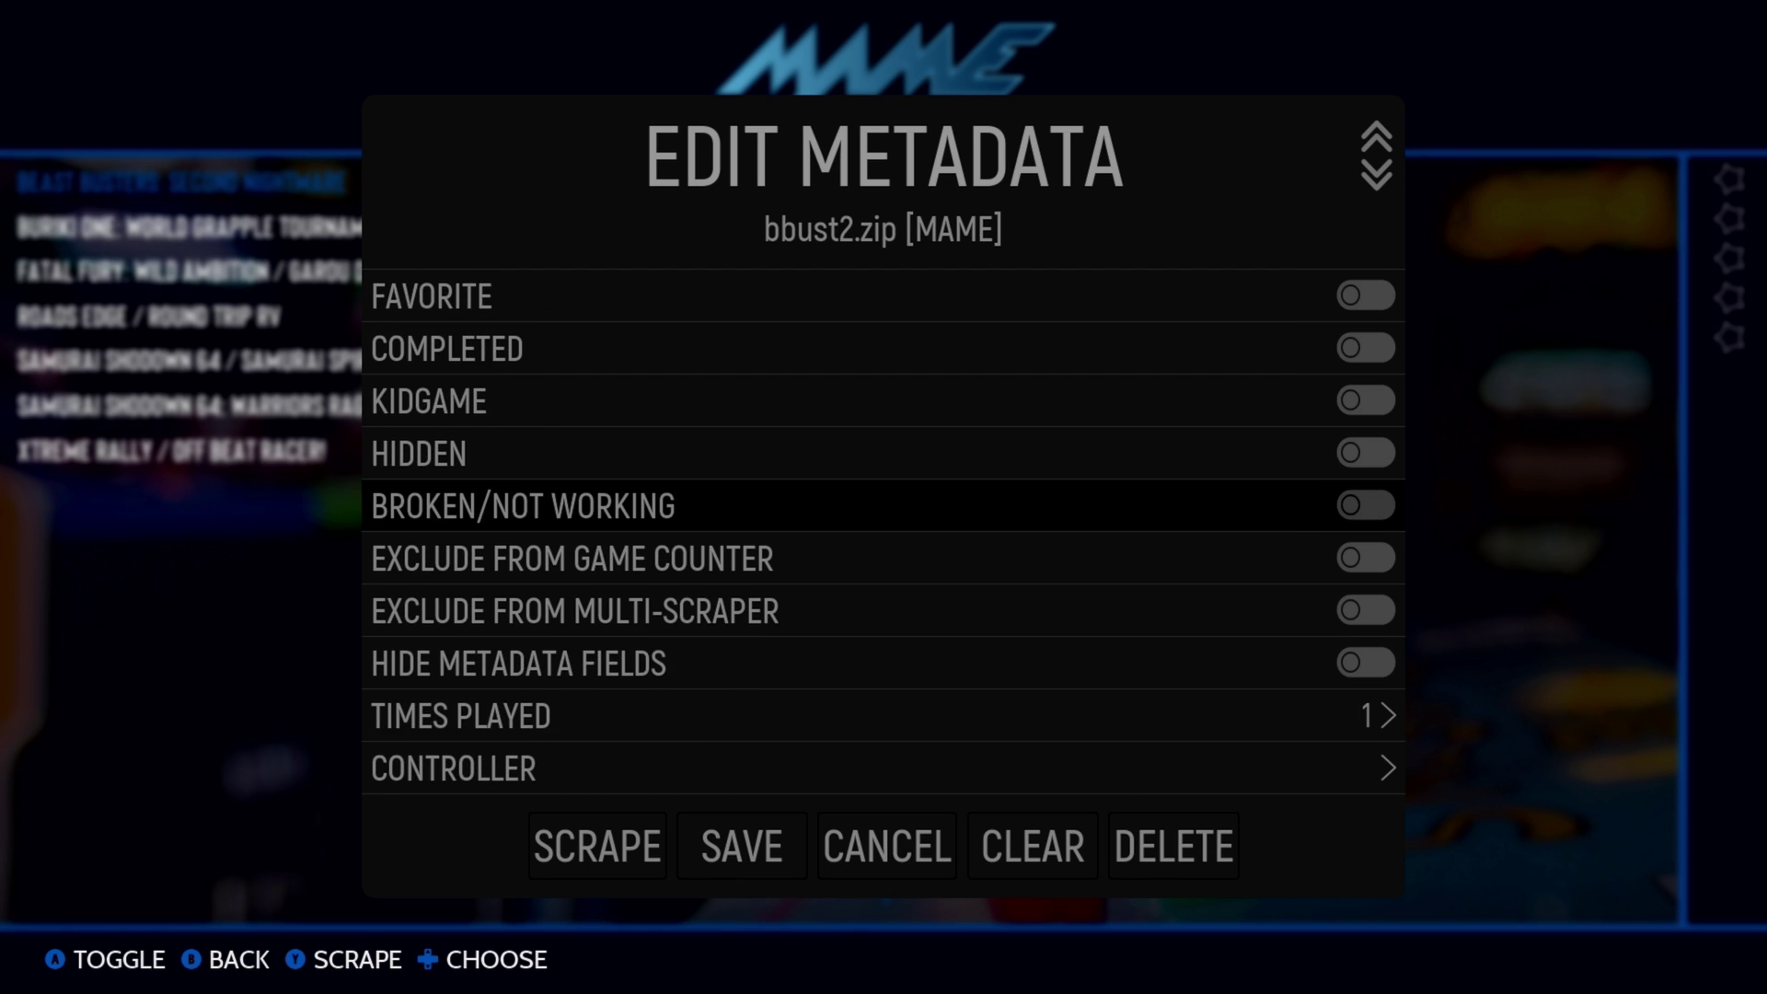
{"action": "key", "text": "Down"}
{"action": "key", "text": "Down"}
{"action": "key", "text": "Down"}
{"action": "key", "text": "Down"}
{"action": "key", "text": "Down"}
{"action": "key", "text": "Down"}
{"action": "key", "text": "Down"}
{"action": "key", "text": "Up"}
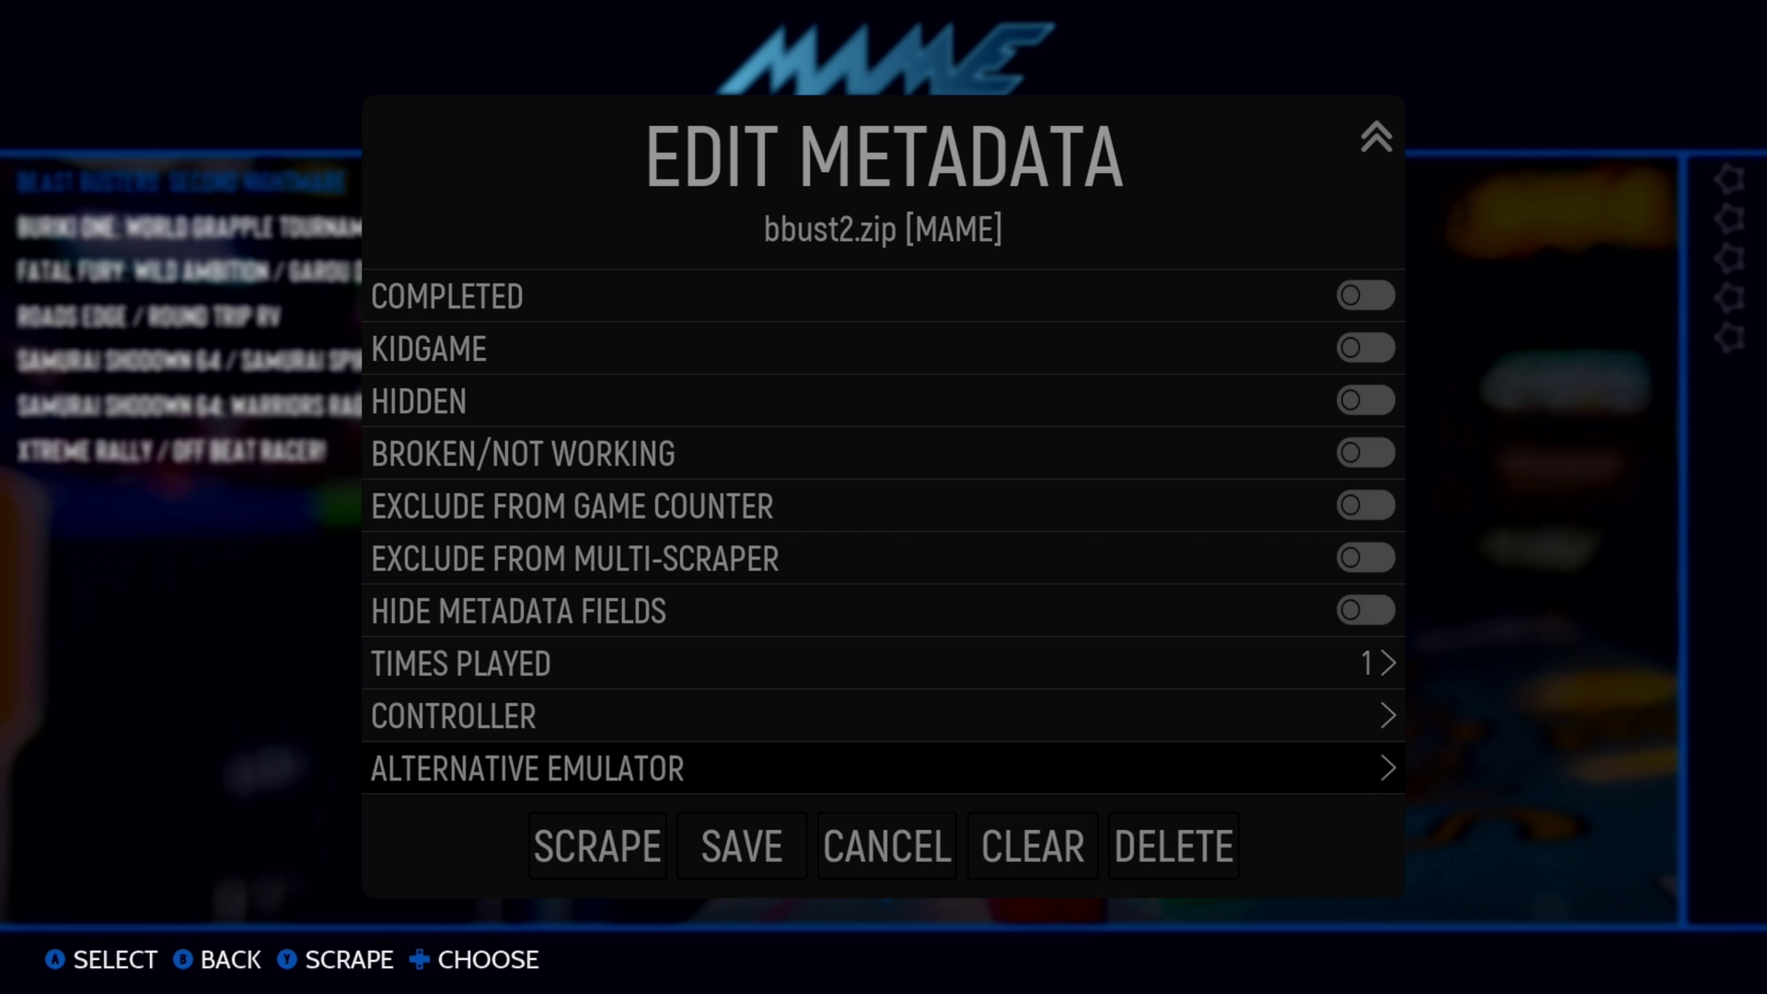
{"action": "key", "text": "Return"}
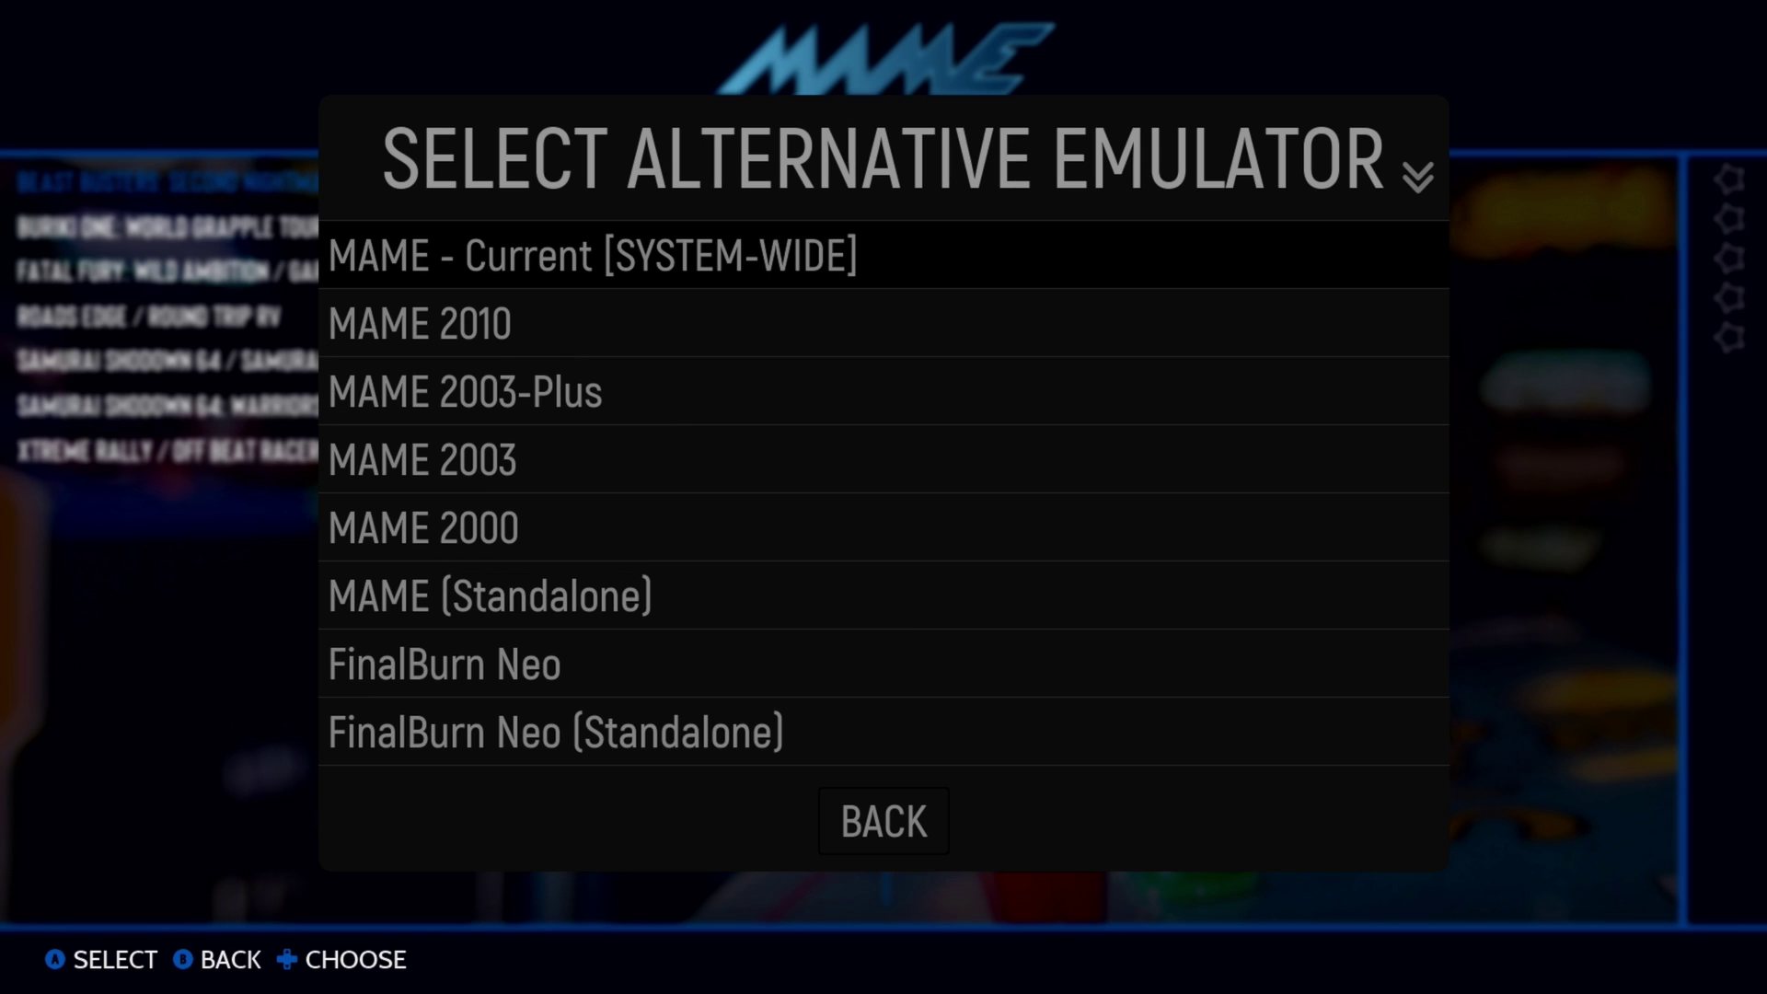
Review the available alternative emulators for bbust2.zip and go back without choosing one.
{"action": "key", "text": "Down"}
{"action": "key", "text": "Up"}
{"action": "key", "text": "Down"}
{"action": "key", "text": "Up"}
{"action": "key", "text": "Down"}
{"action": "key", "text": "Down"}
{"action": "key", "text": "Down"}
{"action": "key", "text": "Down"}
{"action": "key", "text": "Down"}
{"action": "key", "text": "Down"}
{"action": "key", "text": "Down"}
{"action": "key", "text": "Down"}
{"action": "key", "text": "Down"}
{"action": "key", "text": "Down"}
{"action": "key", "text": "Down"}
{"action": "key", "text": "Down"}
{"action": "key", "text": "Down"}
{"action": "key", "text": "Down"}
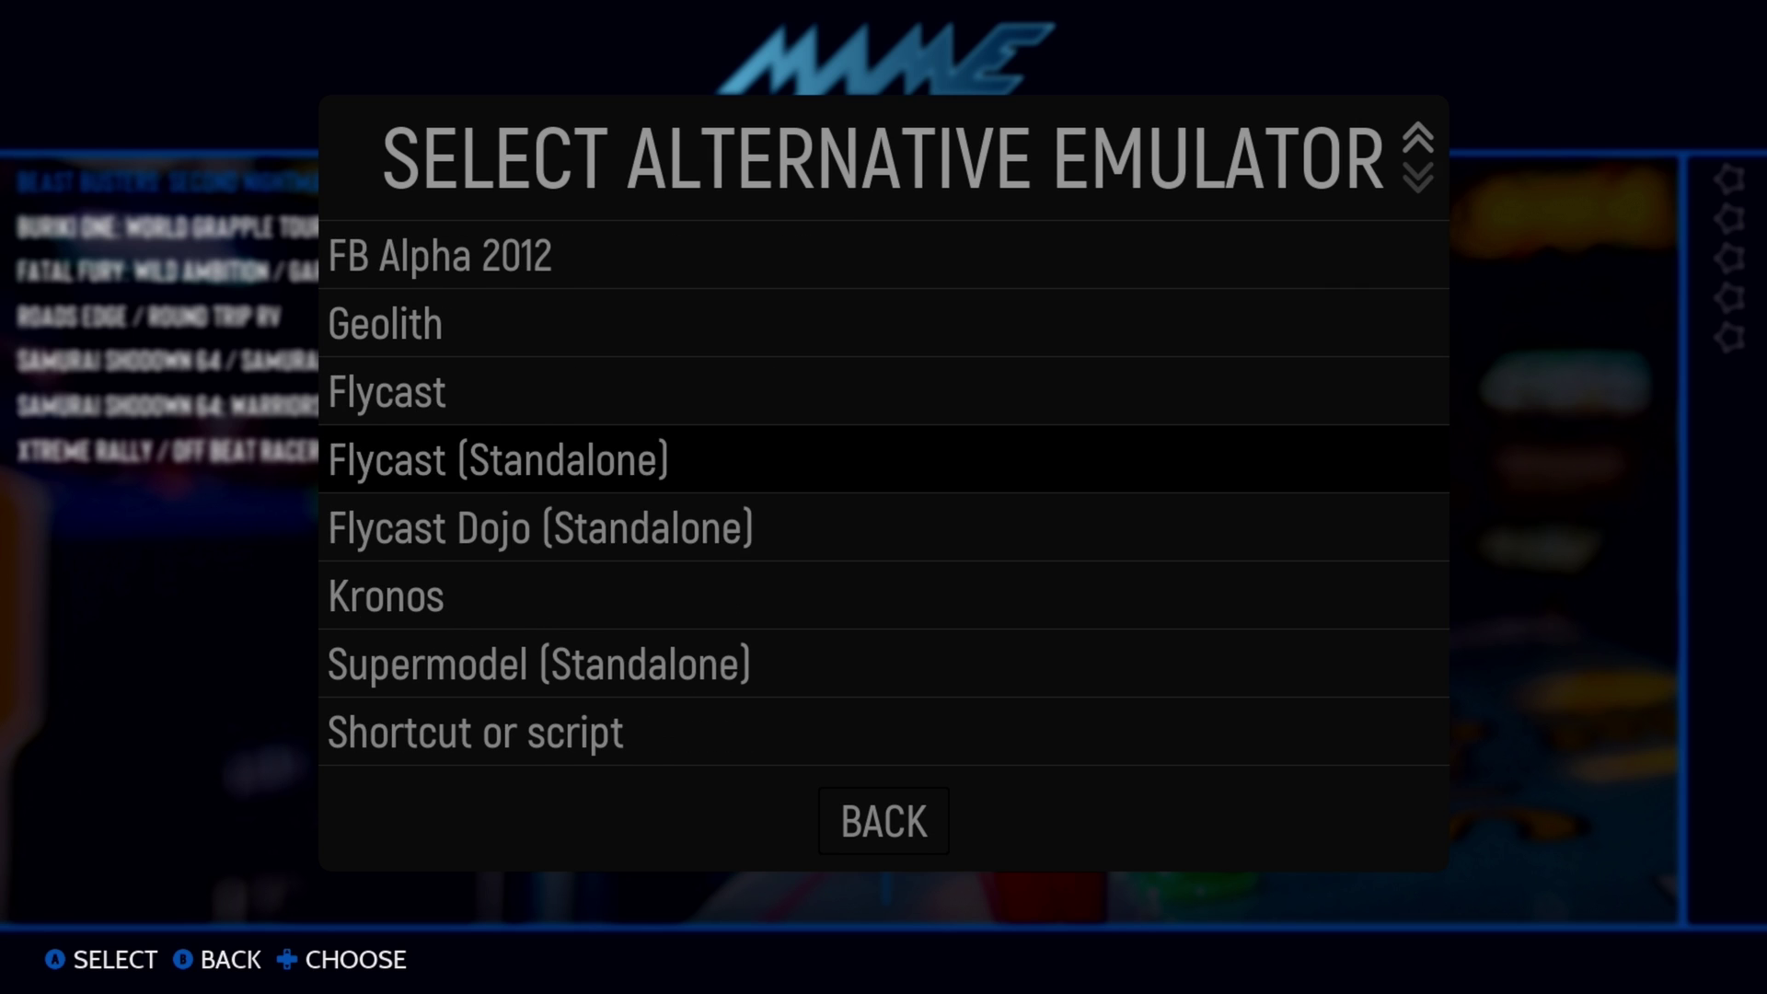
{"action": "key", "text": "Down"}
{"action": "key", "text": "Down"}
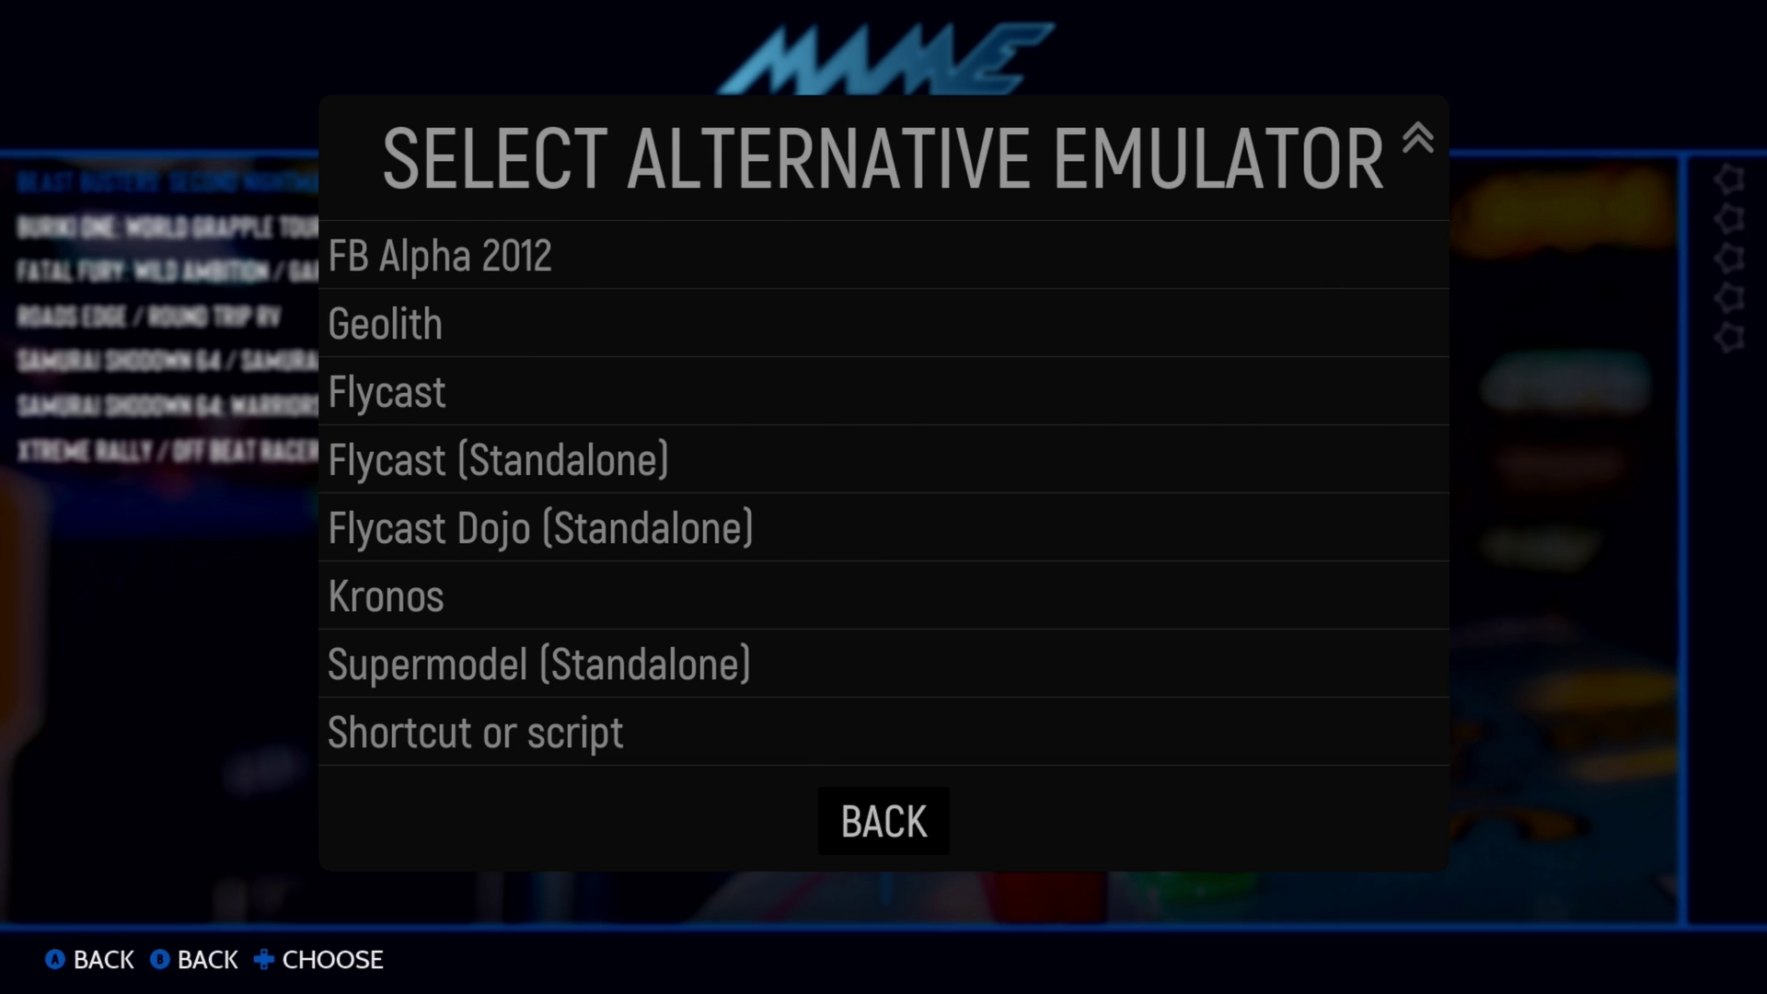
{"action": "key", "text": "Return"}
Cancel the metadata editor and the gamelist options to return to the MAME game list.
{"action": "key", "text": "Down"}
{"action": "key", "text": "Right"}
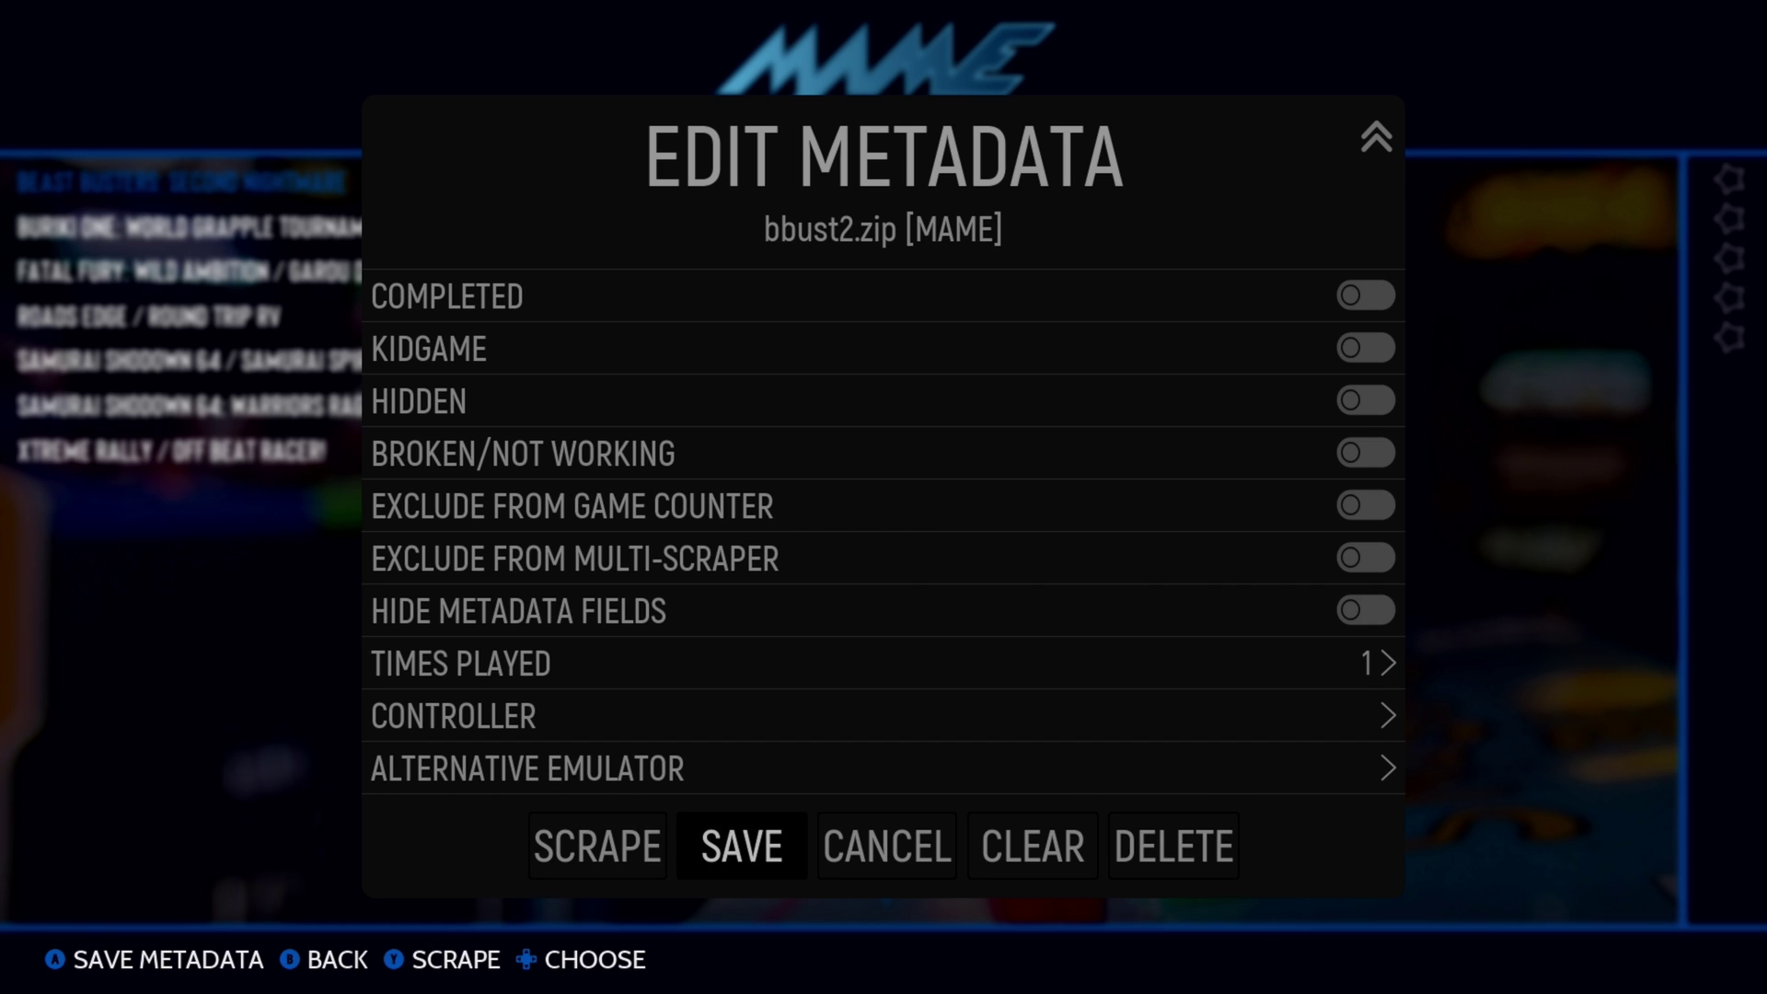
{"action": "key", "text": "Right"}
{"action": "key", "text": "Return"}
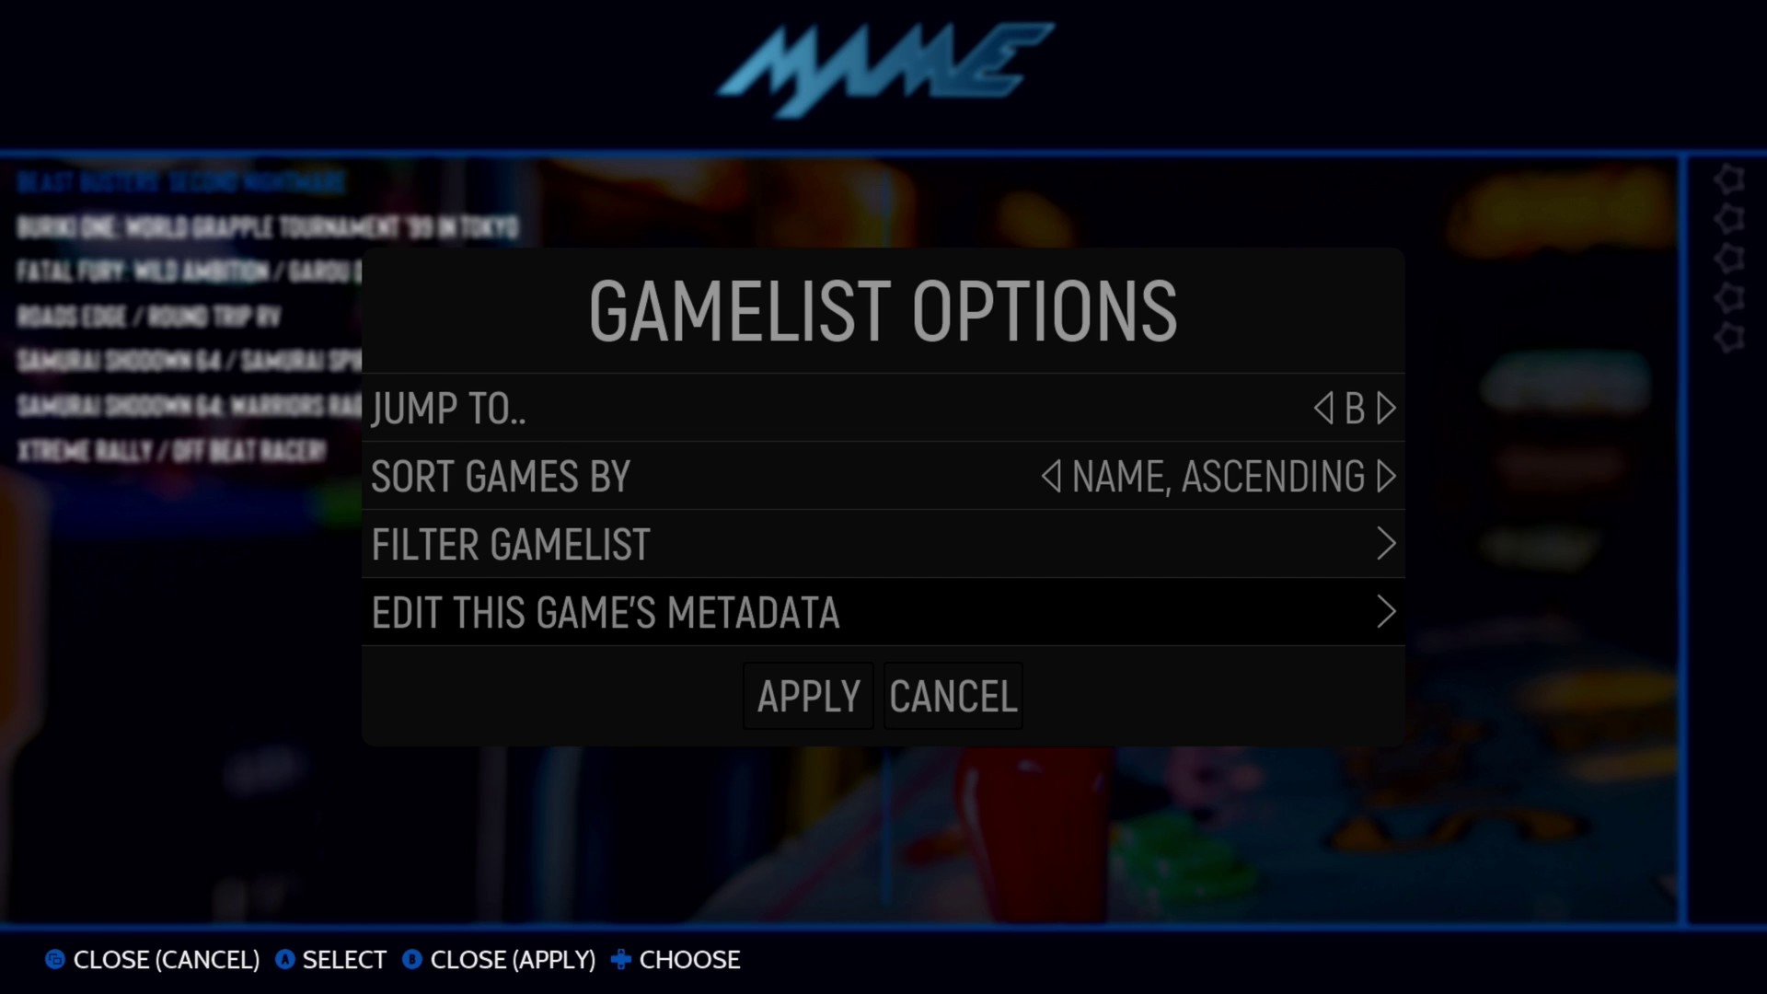
{"action": "key", "text": "Down"}
{"action": "key", "text": "Right"}
{"action": "key", "text": "Return"}
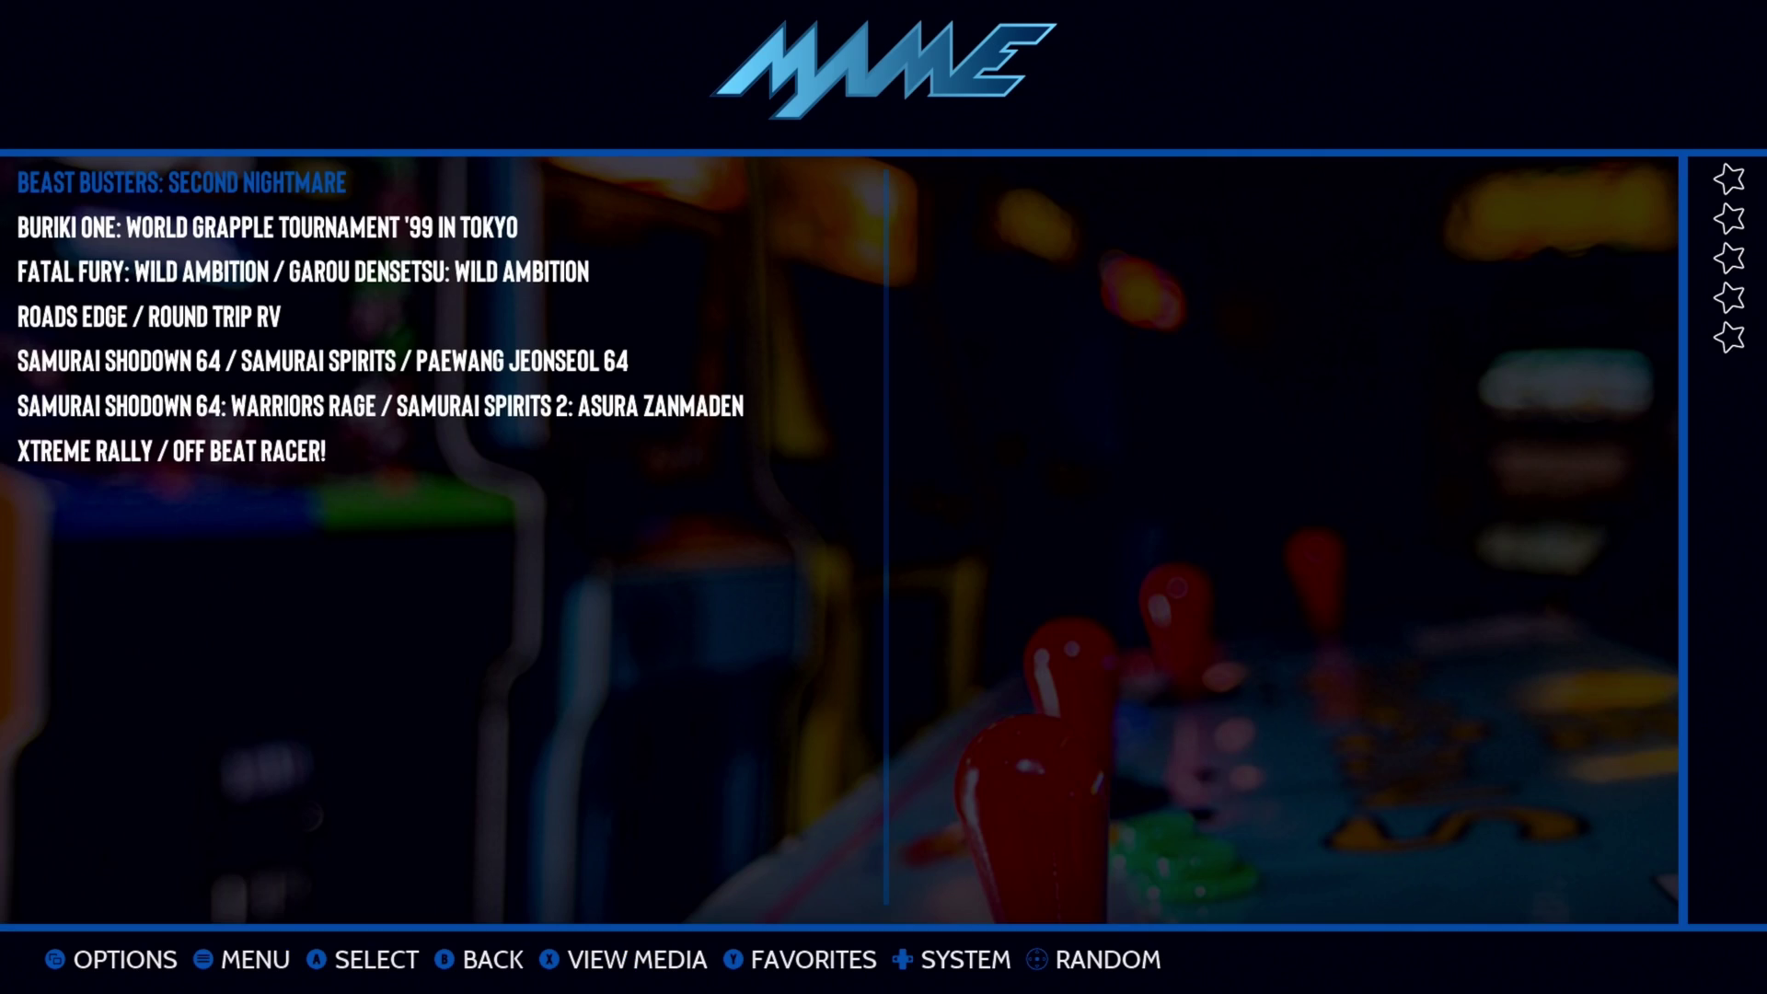
Quit ES-DE from the main menu and confirm the exit.
{"action": "key", "text": "Escape"}
{"action": "key", "text": "Down"}
{"action": "key", "text": "Down"}
{"action": "key", "text": "Down"}
{"action": "key", "text": "Down"}
{"action": "key", "text": "Down"}
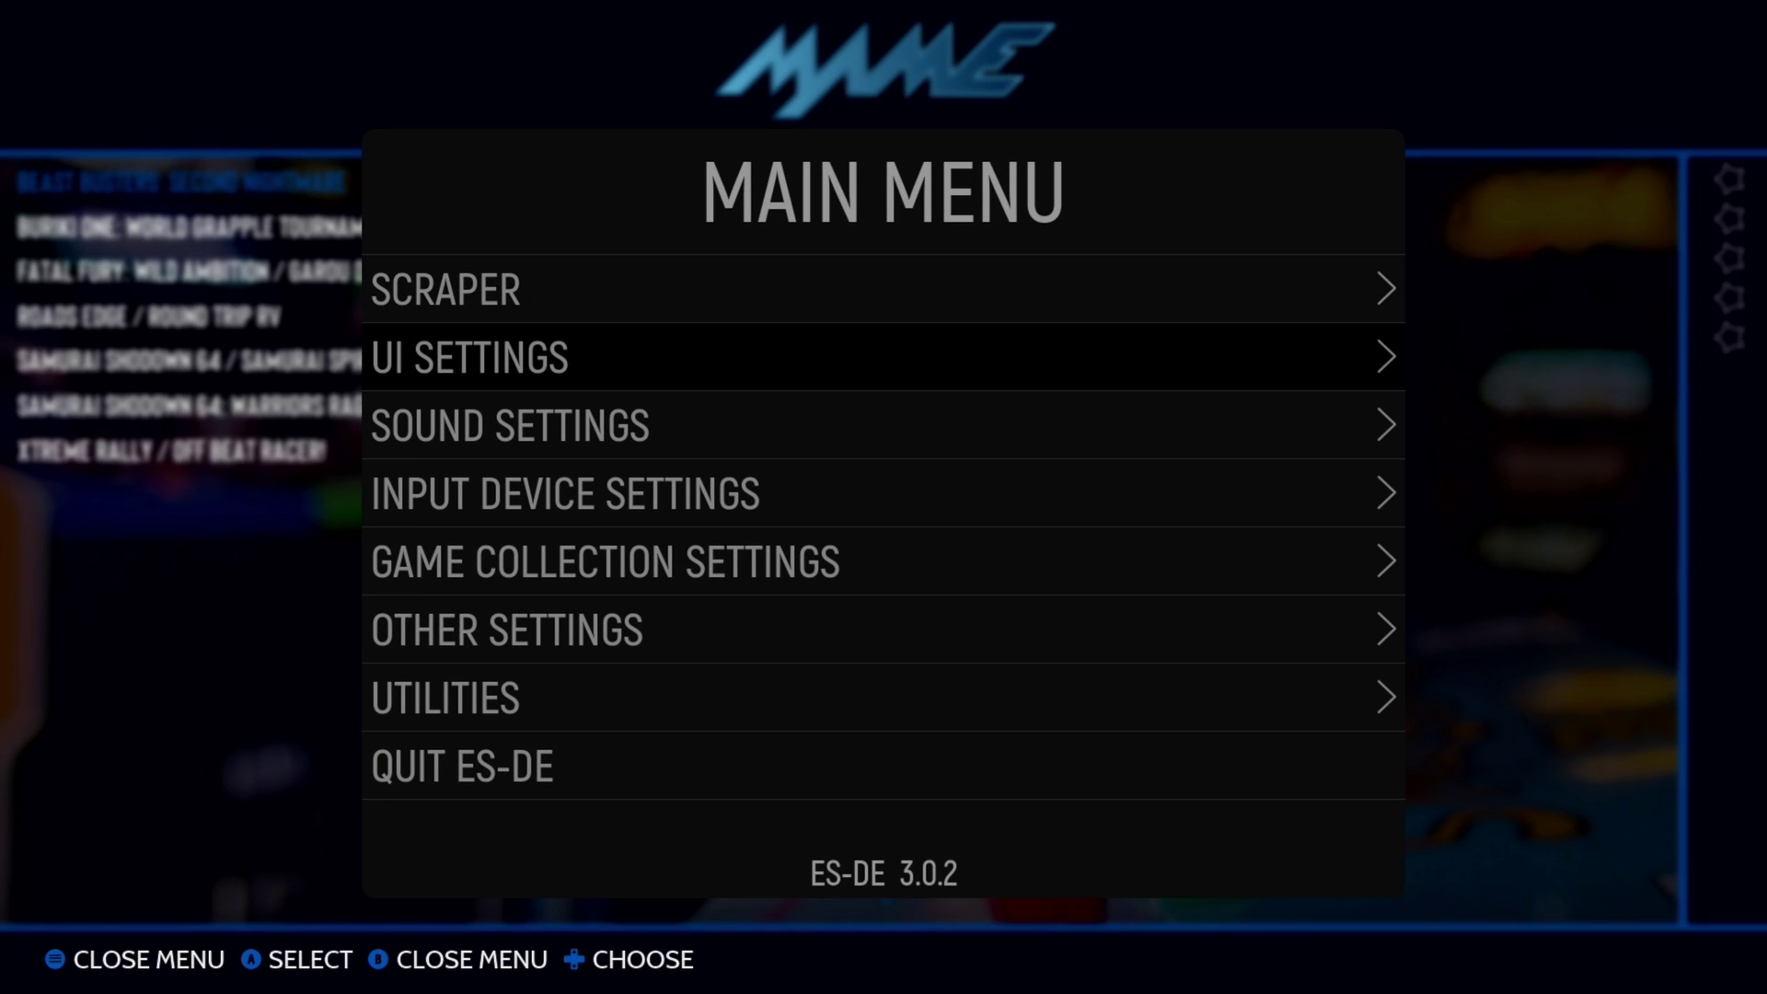
{"action": "key", "text": "Down"}
{"action": "key", "text": "Down"}
{"action": "key", "text": "Return"}
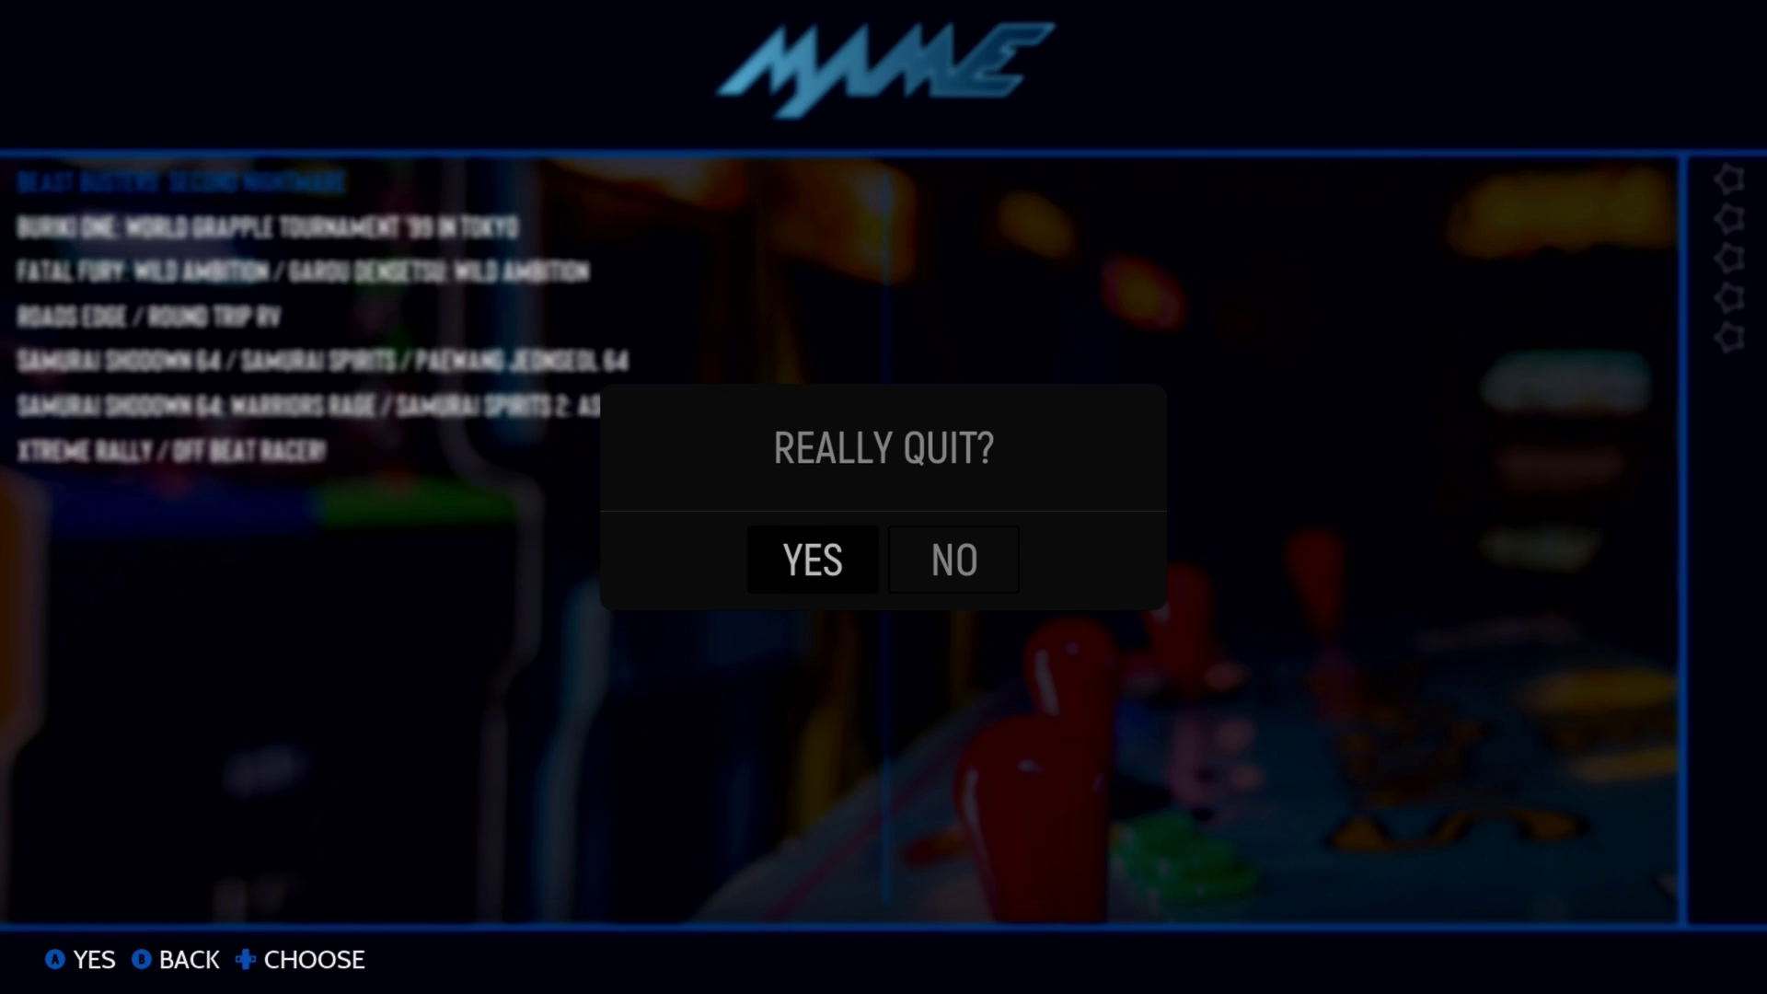
{"action": "key", "text": "Return"}
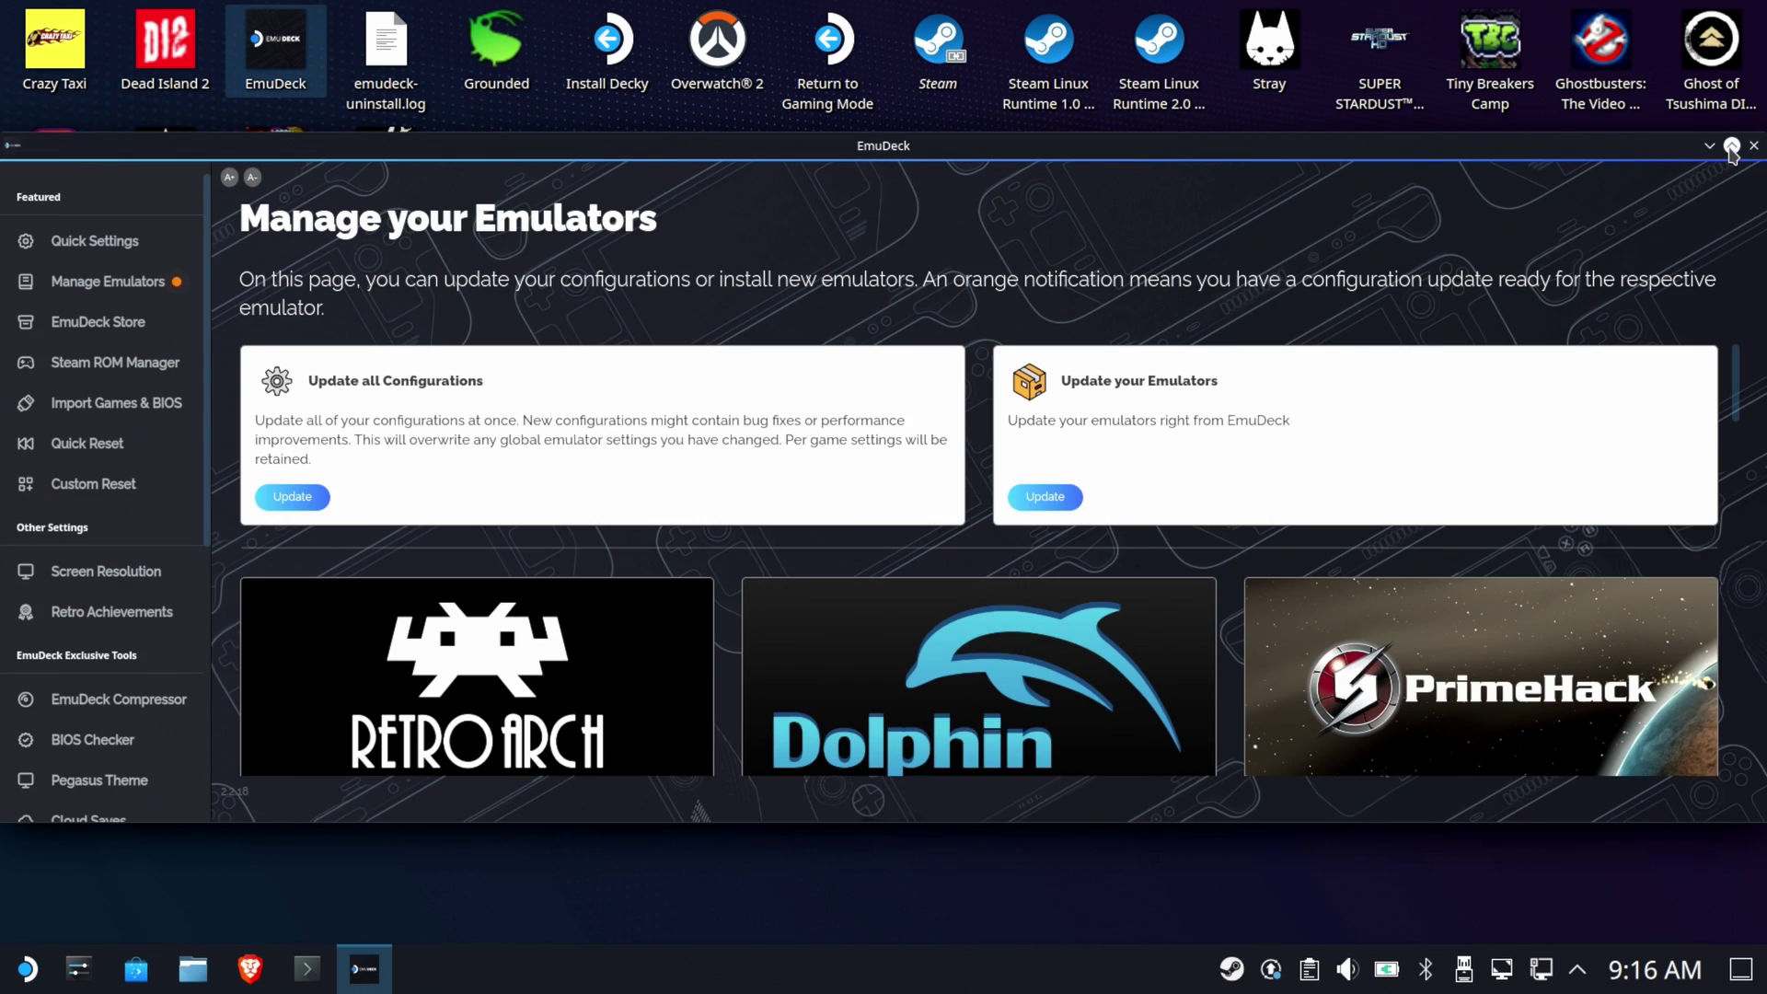
Maximize the EmuDeck window and open the MAME page among the managed emulators.
{"action": "left_click", "coordinate": [1731, 147]}
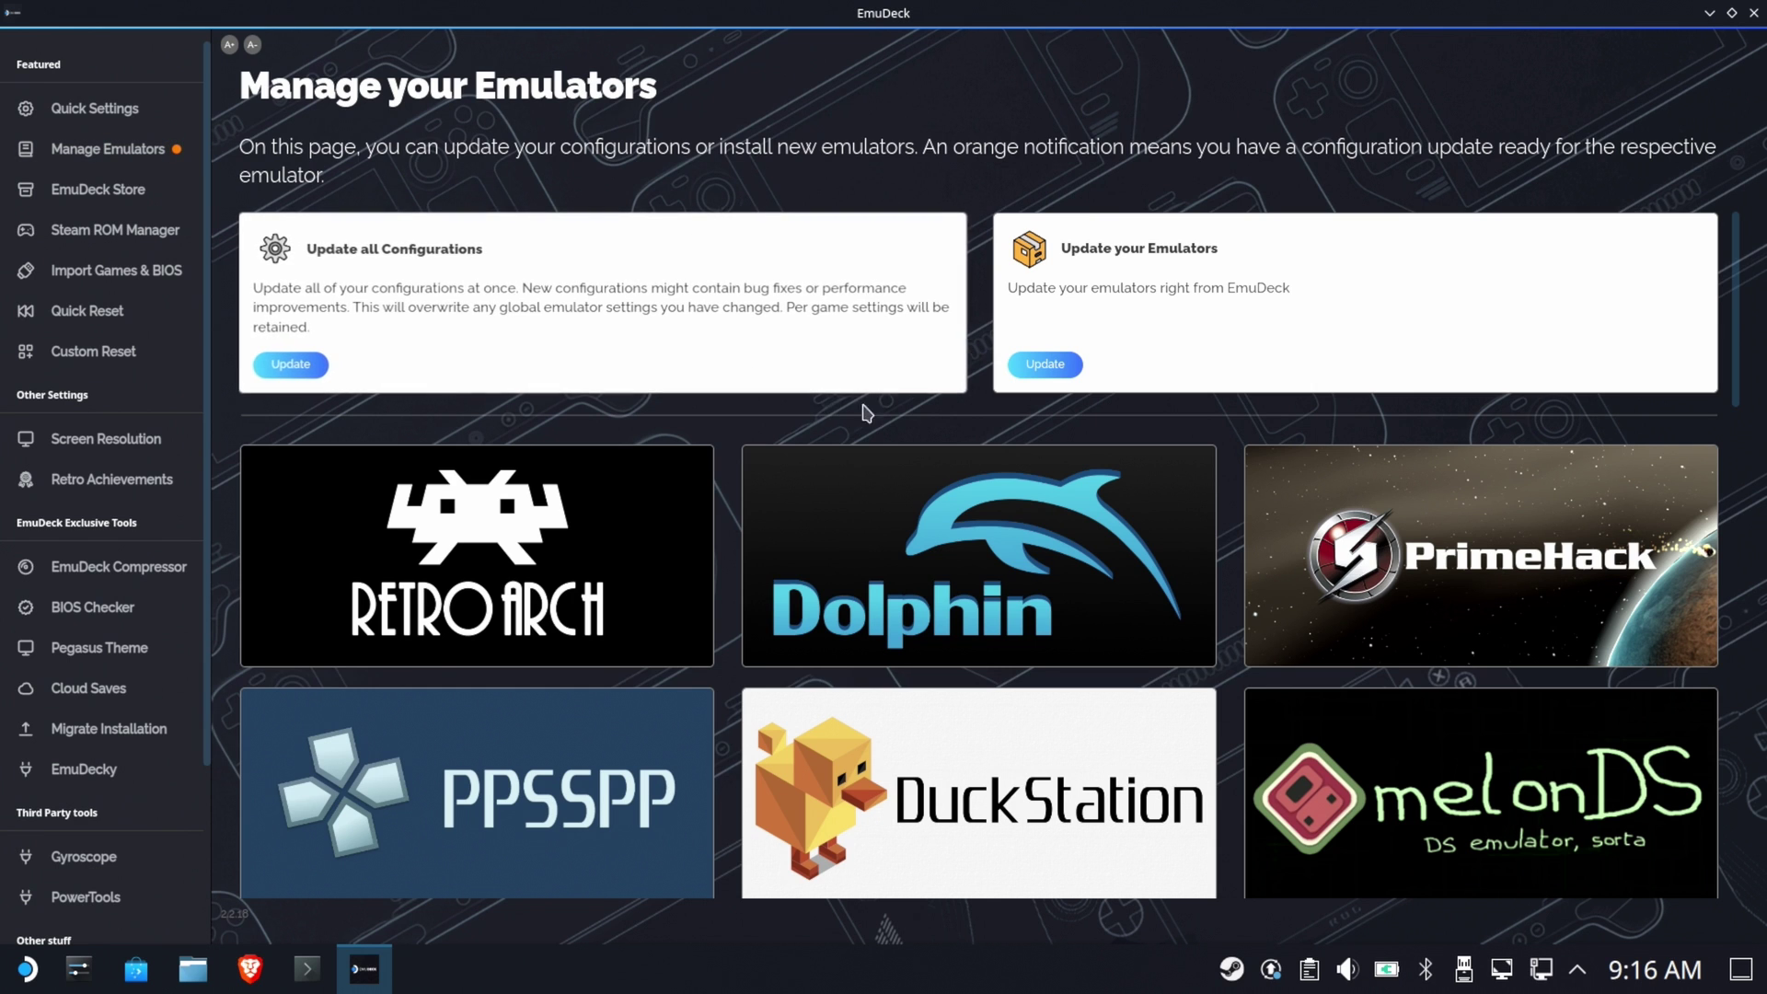
{"action": "scroll", "coordinate": [1084, 380], "scroll_direction": "down", "scroll_amount": 2}
{"action": "scroll", "coordinate": [1084, 380], "scroll_direction": "down", "scroll_amount": 6}
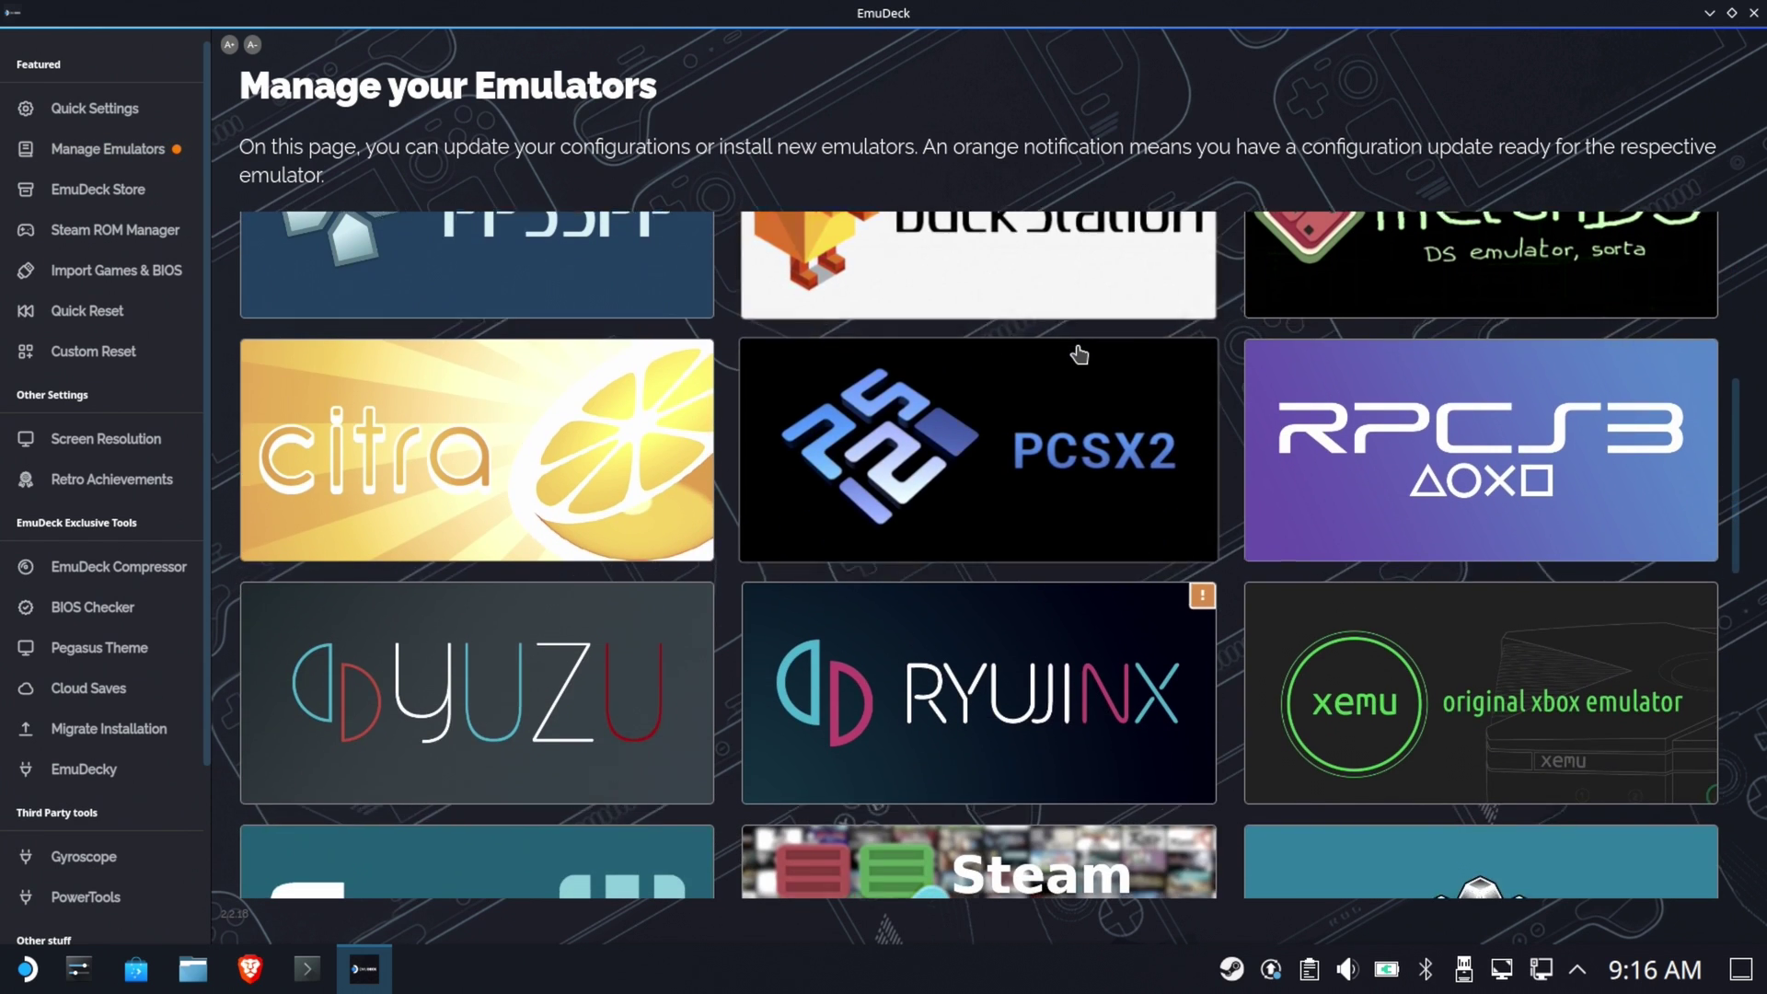
{"action": "scroll", "coordinate": [1080, 351], "scroll_direction": "down", "scroll_amount": 3}
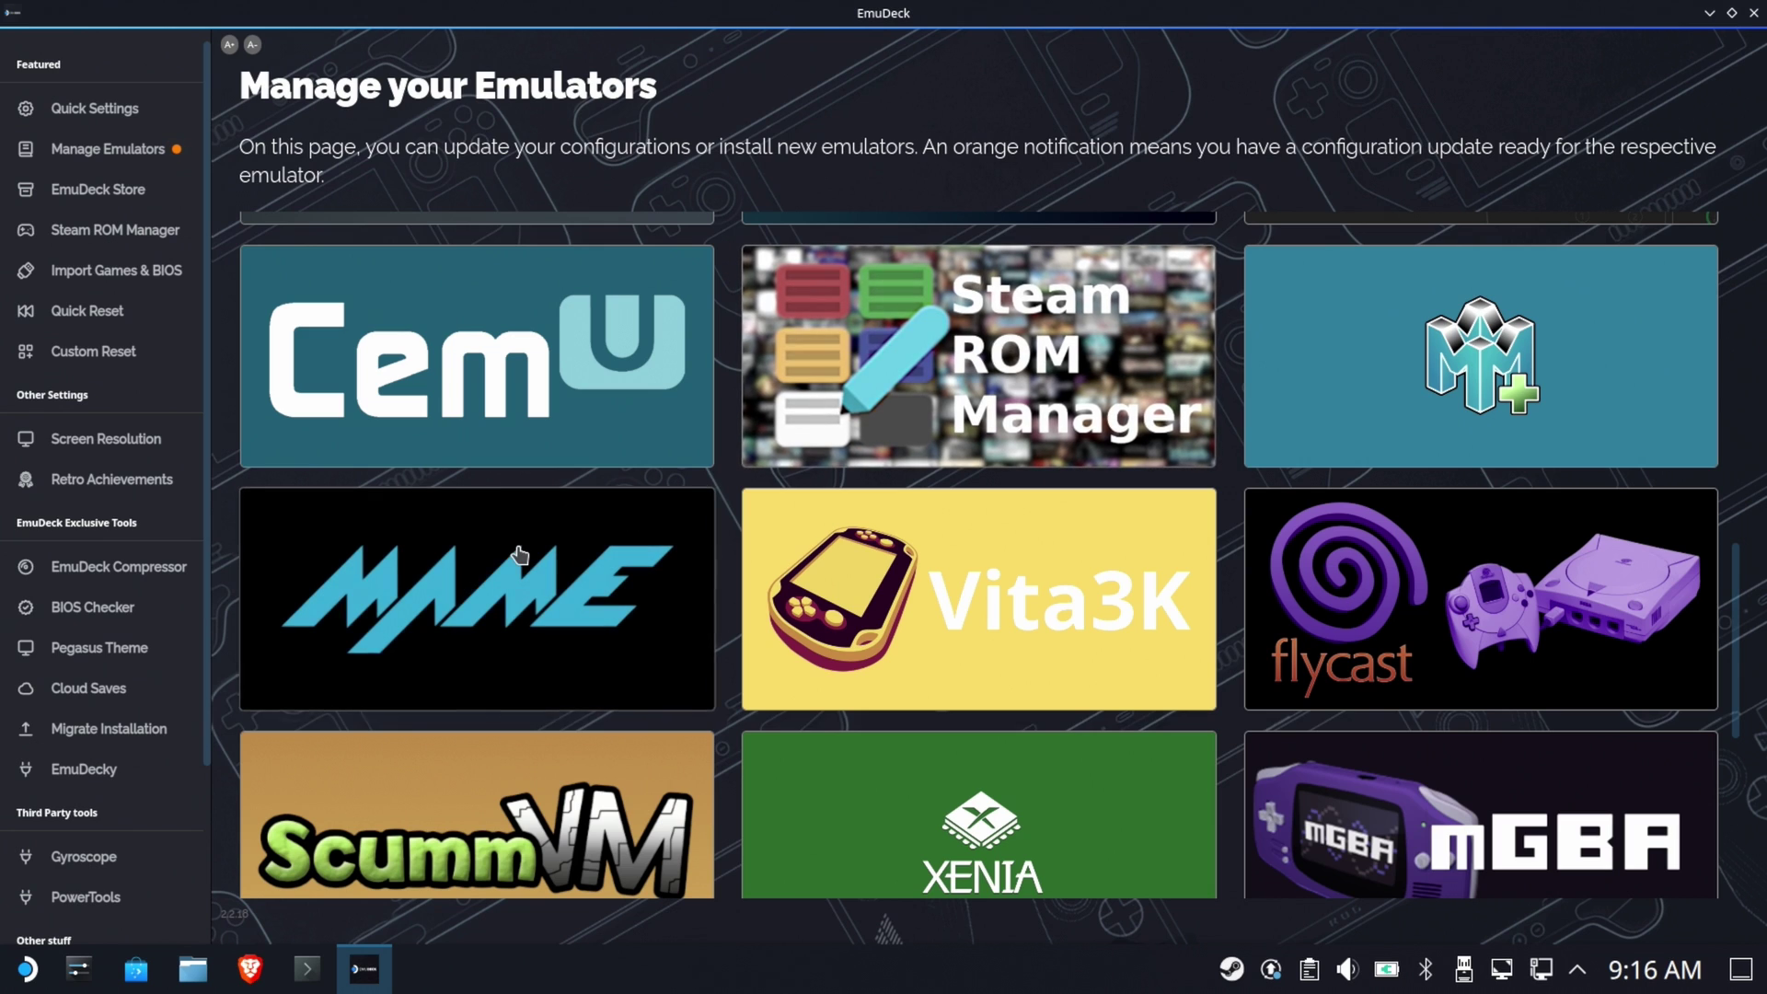
{"action": "left_click", "coordinate": [522, 555]}
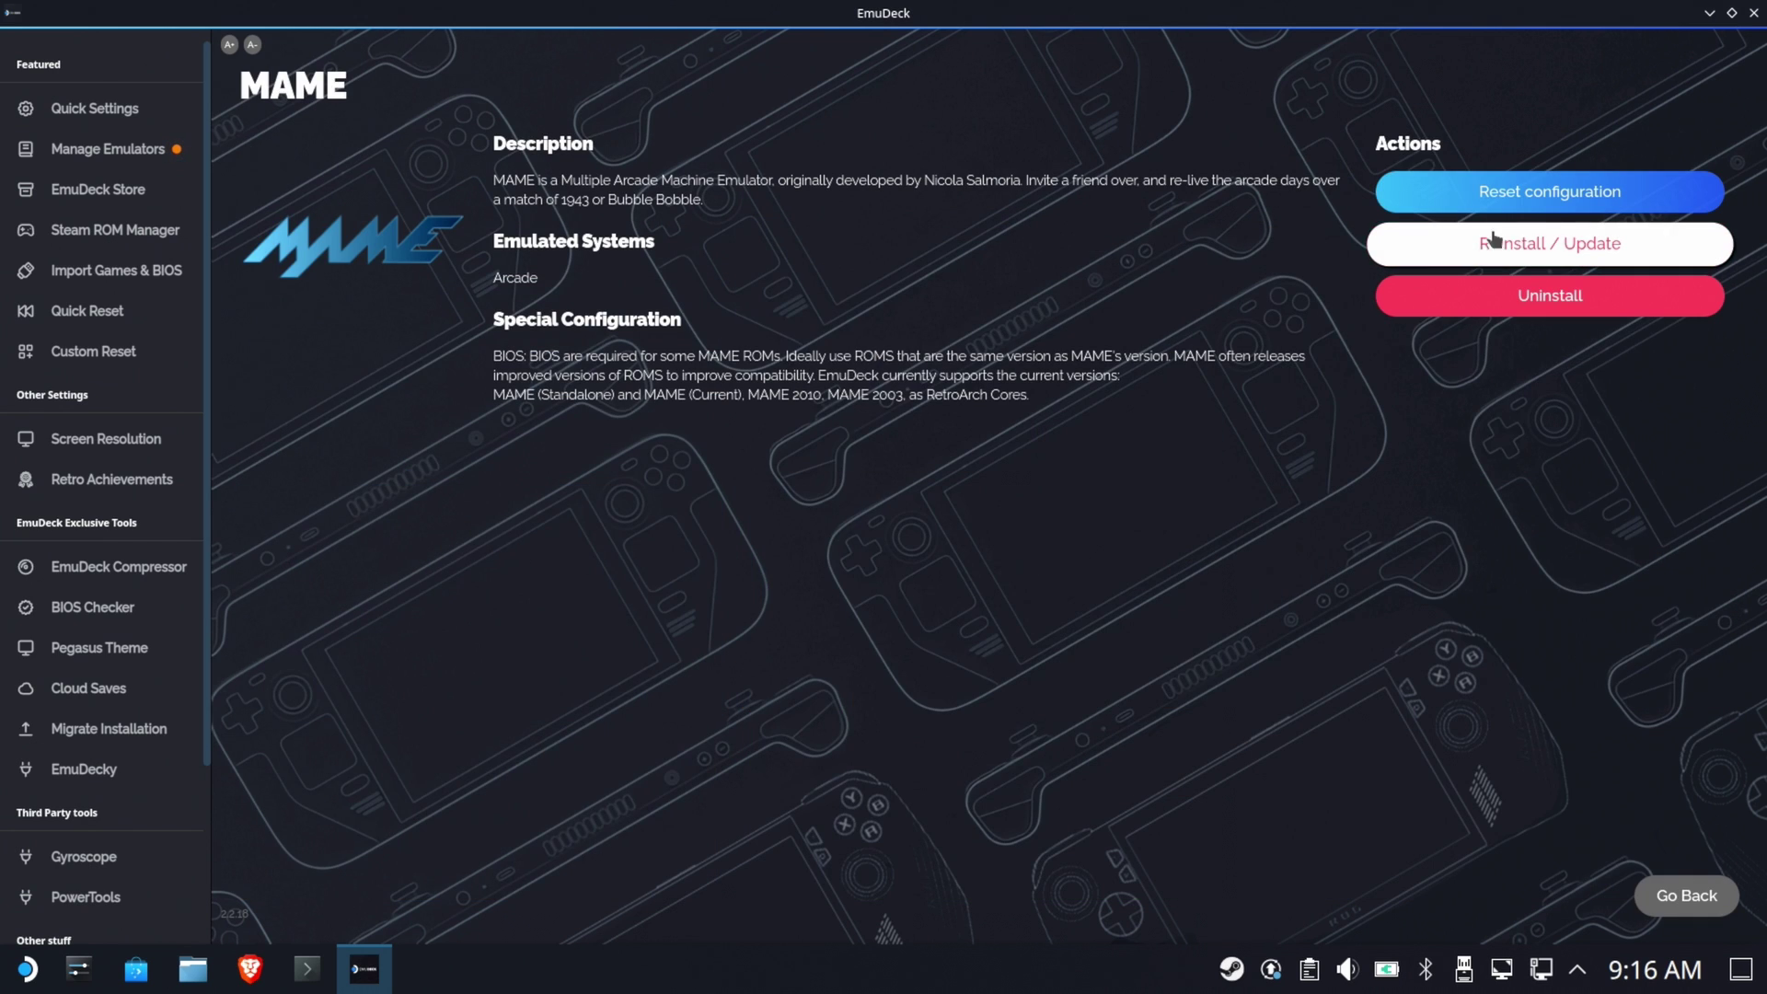
Reinstall or update MAME and close EmuDeck.
{"action": "left_click", "coordinate": [1569, 250]}
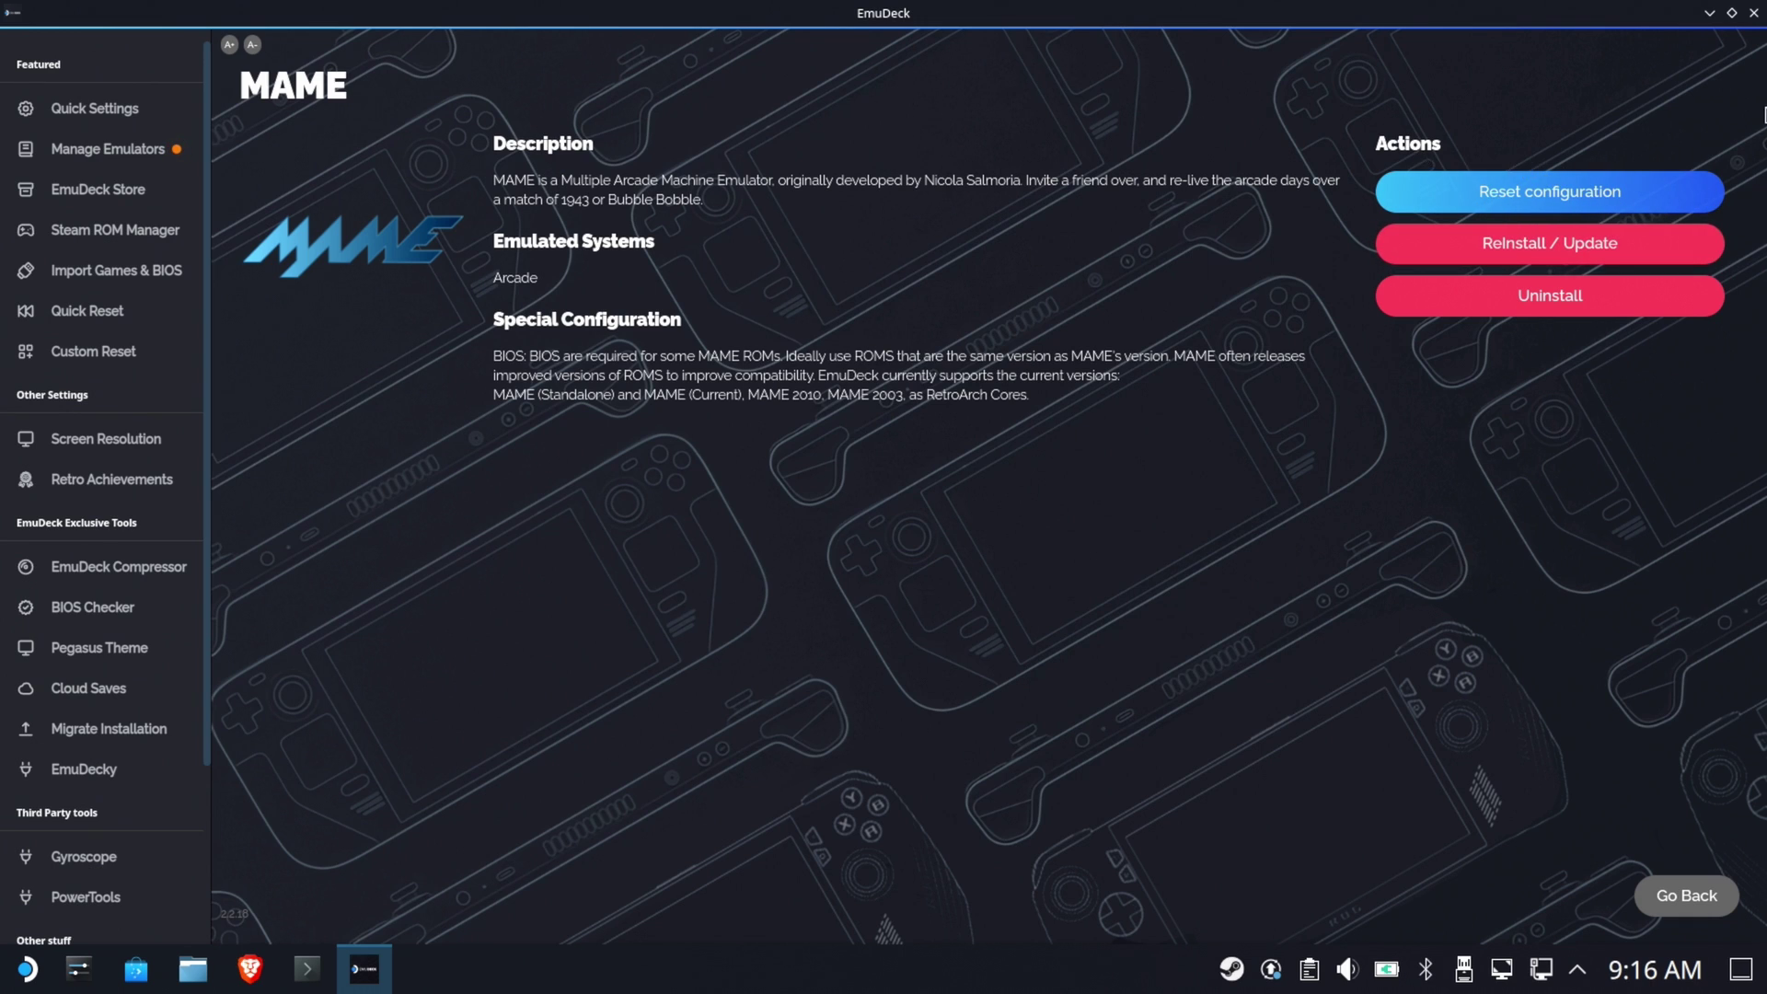
{"action": "left_click", "coordinate": [1753, 13]}
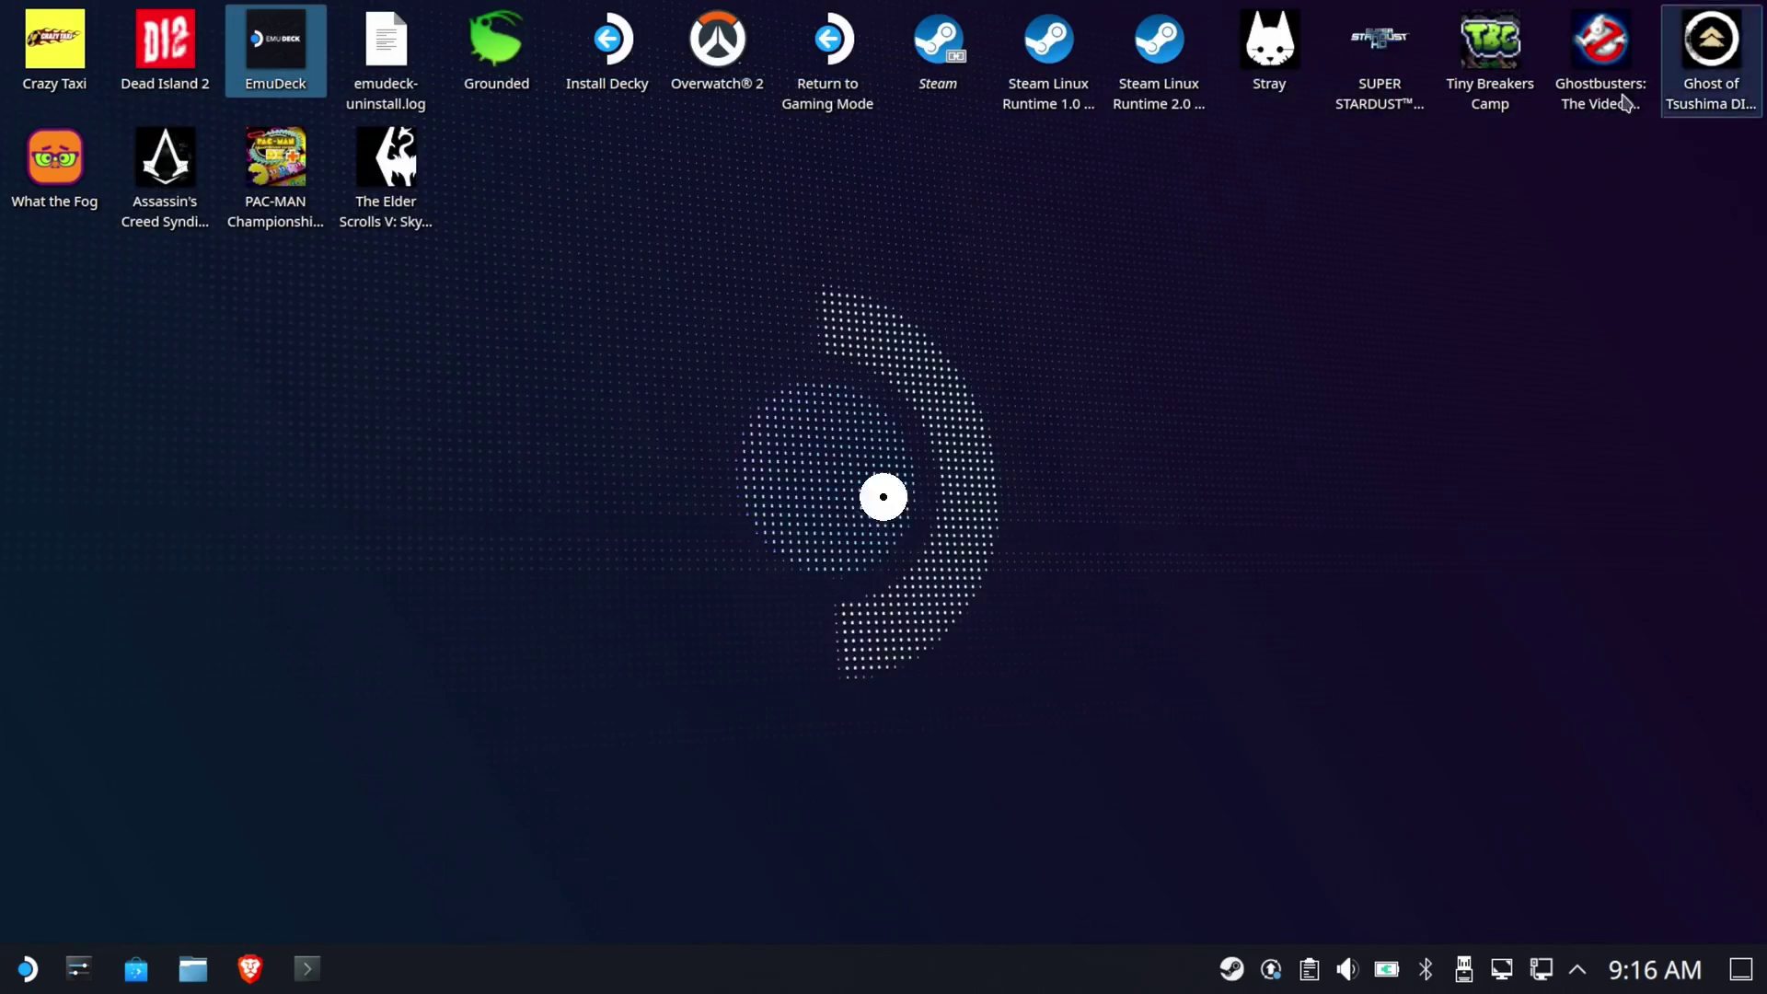